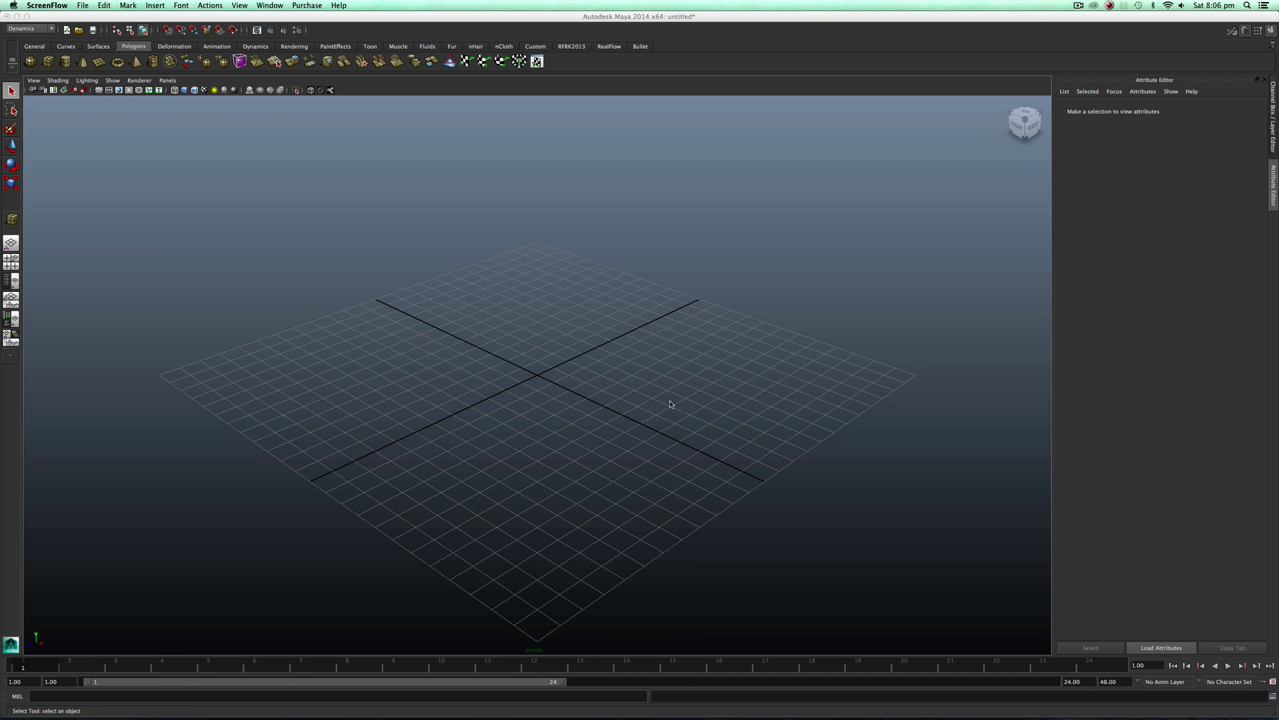
pyautogui.keyDown('alt'); pyautogui.moveTo(670, 403); pyautogui.dragTo(537, 313); pyautogui.keyUp('alt')
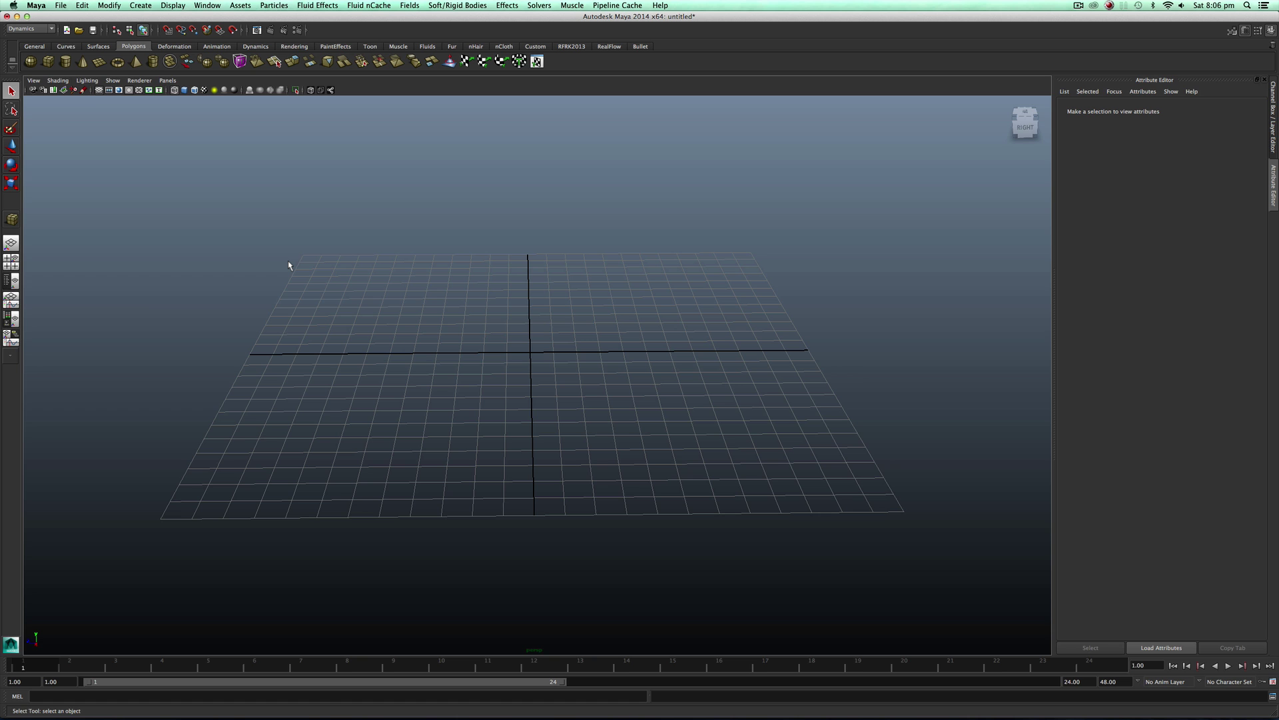
pyautogui.keyDown('alt'); pyautogui.moveTo(481, 361); pyautogui.dragTo(529, 335); pyautogui.keyUp('alt')
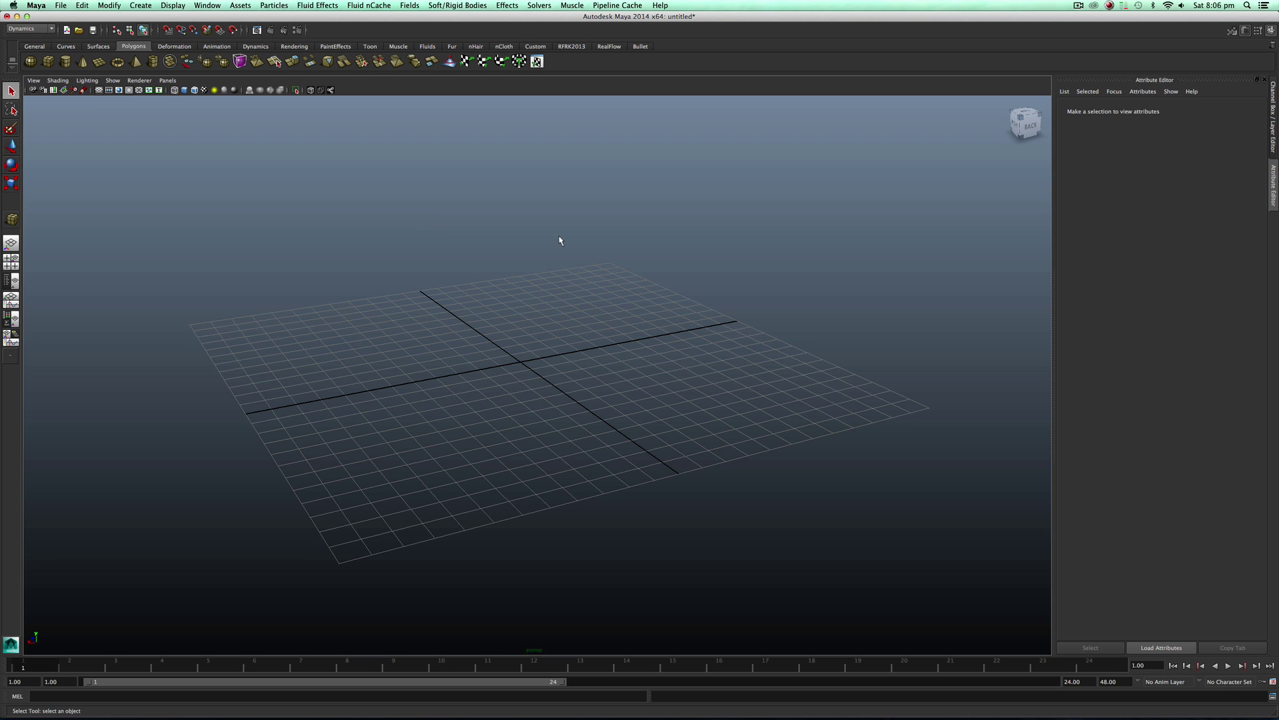
# Open the render settings, enlarge the window to show more options, and set the renderer to mental ray.
pyautogui.click(297, 30)
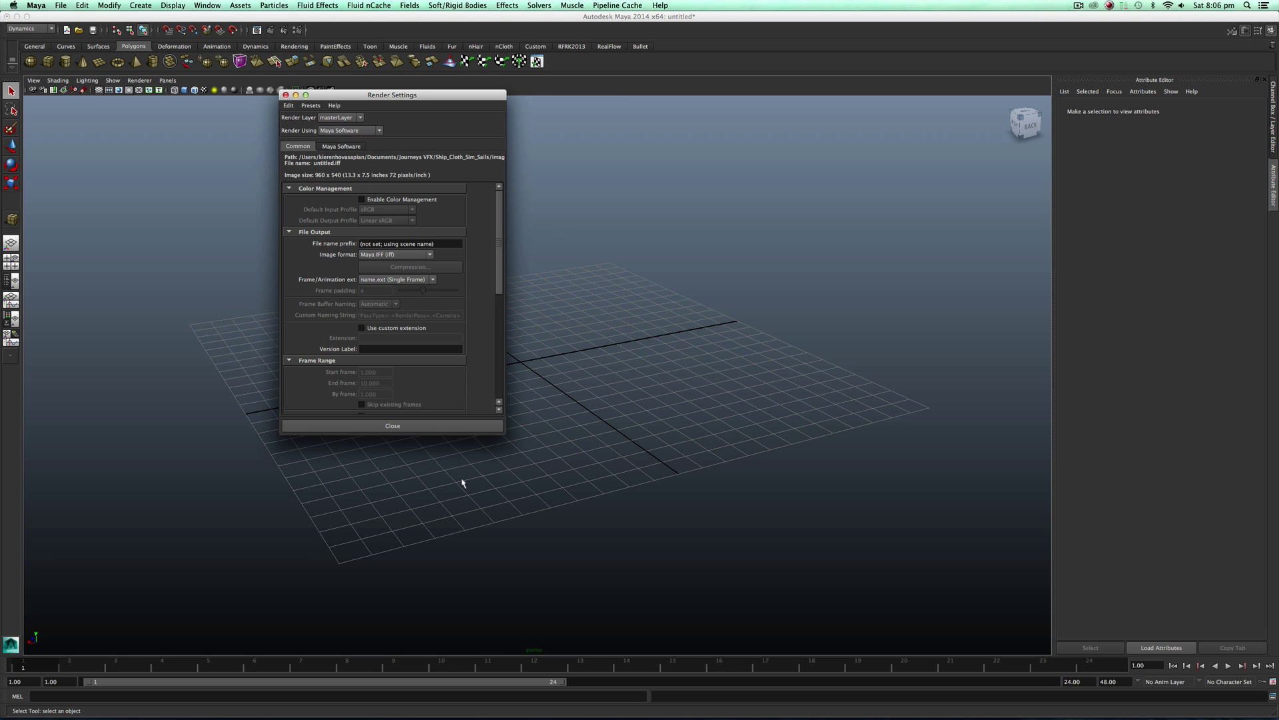
pyautogui.moveTo(439, 436); pyautogui.dragTo(439, 662)
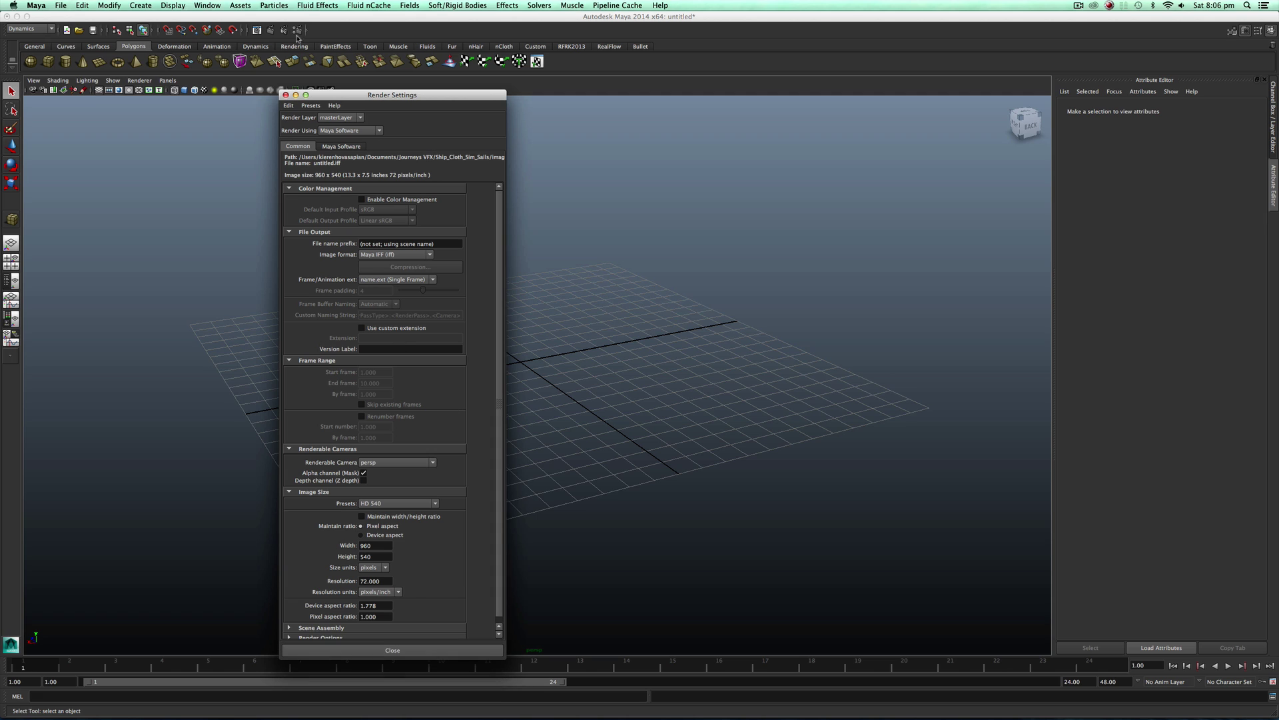
pyautogui.moveTo(369, 97); pyautogui.dragTo(375, 92)
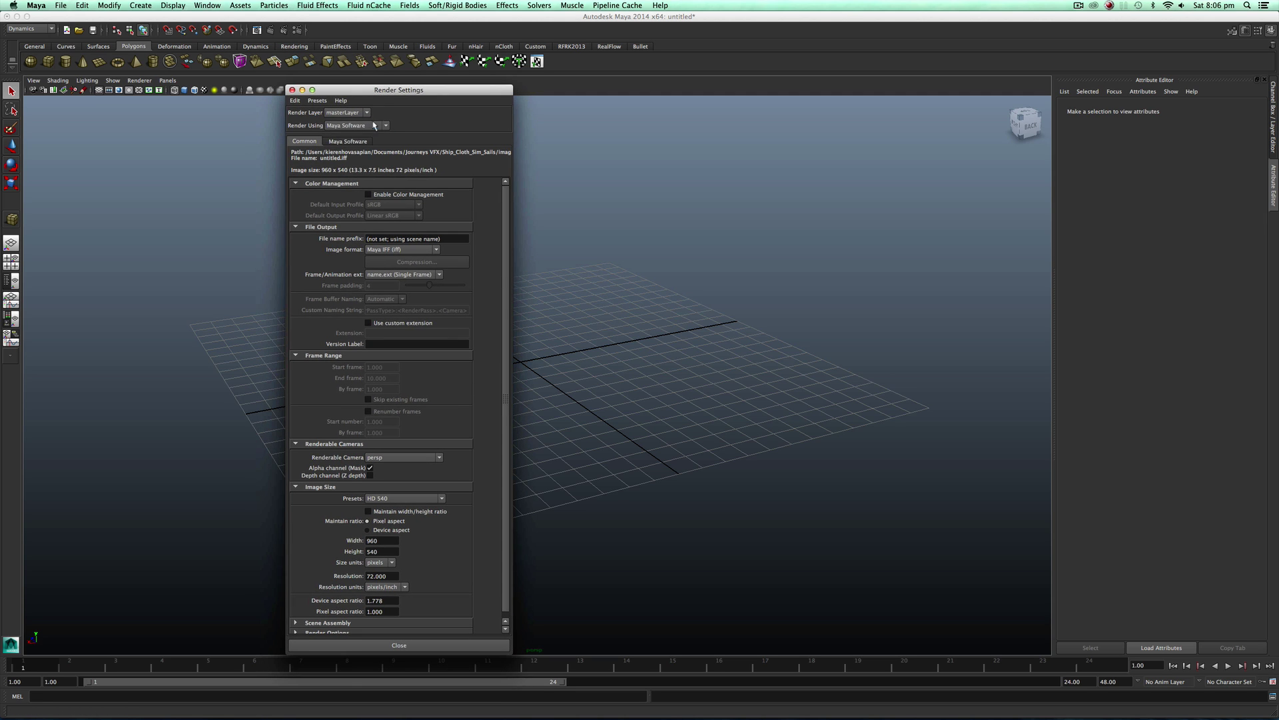
pyautogui.click(376, 125)
pyautogui.click(360, 161)
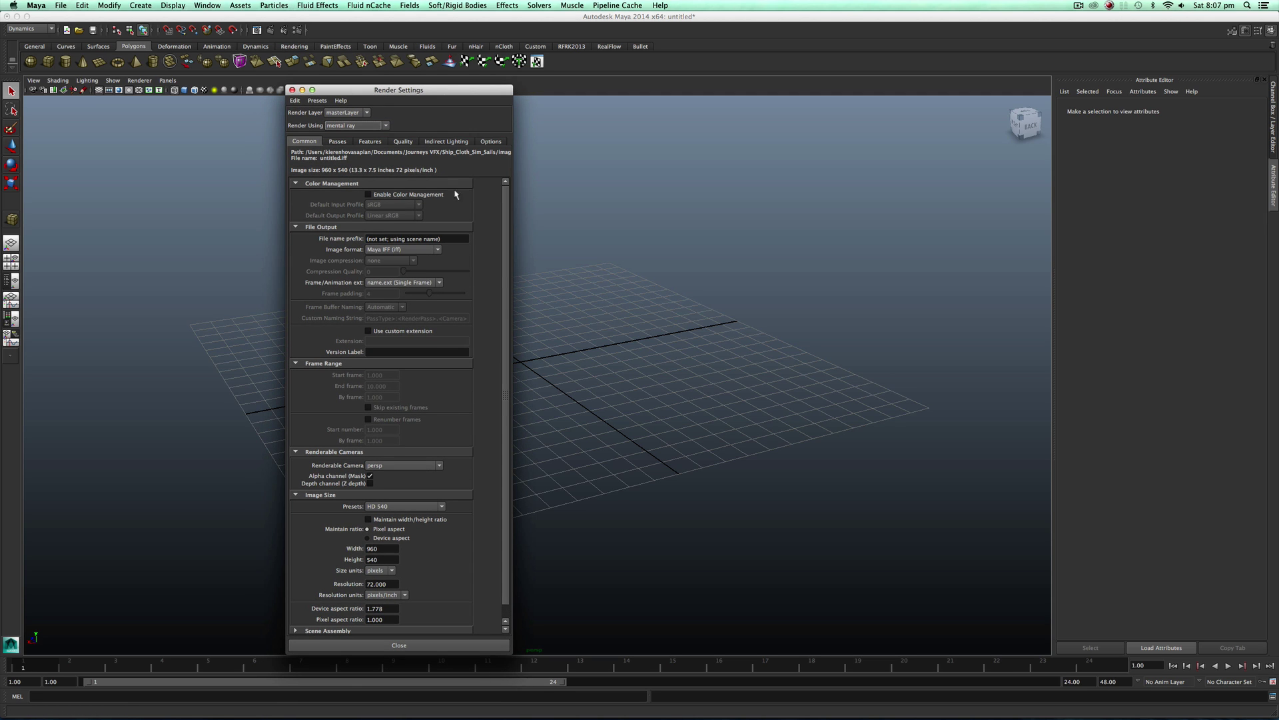
# Set the render image size to the HD 720 preset.
pyautogui.scroll(-1, 319, 407)
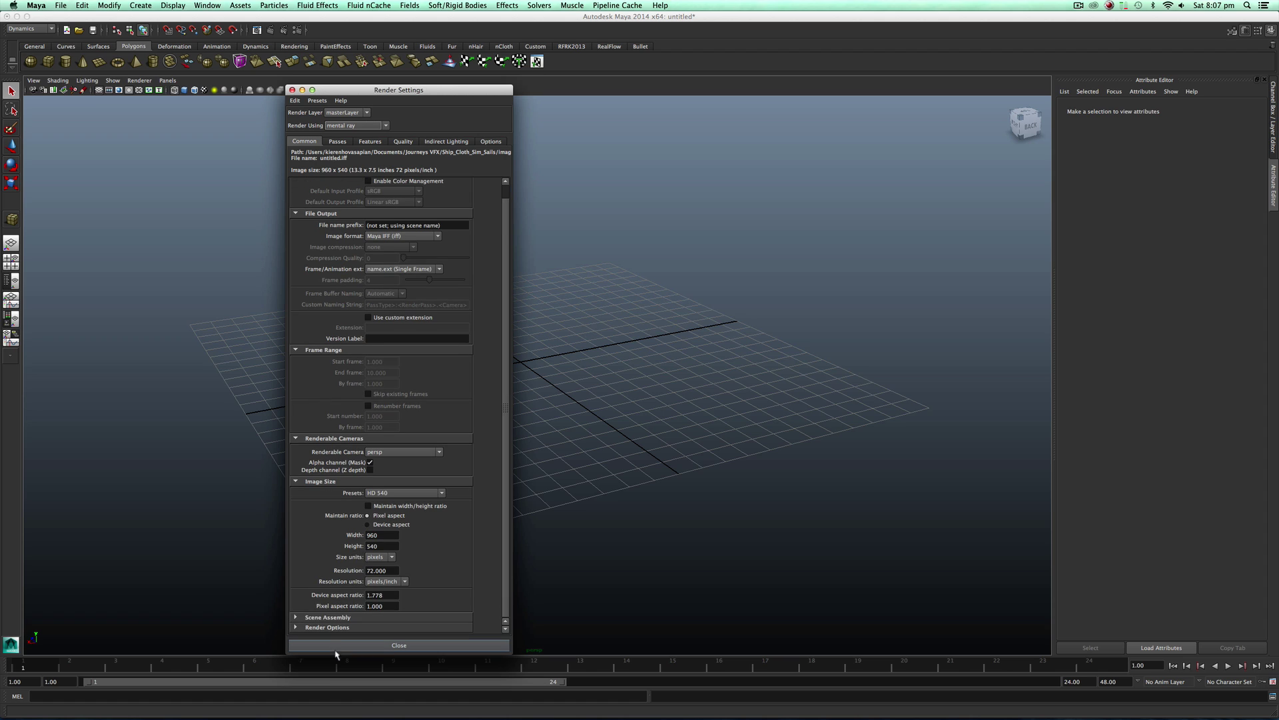
pyautogui.scroll(-4, 333, 600)
pyautogui.scroll(-1, 340, 581)
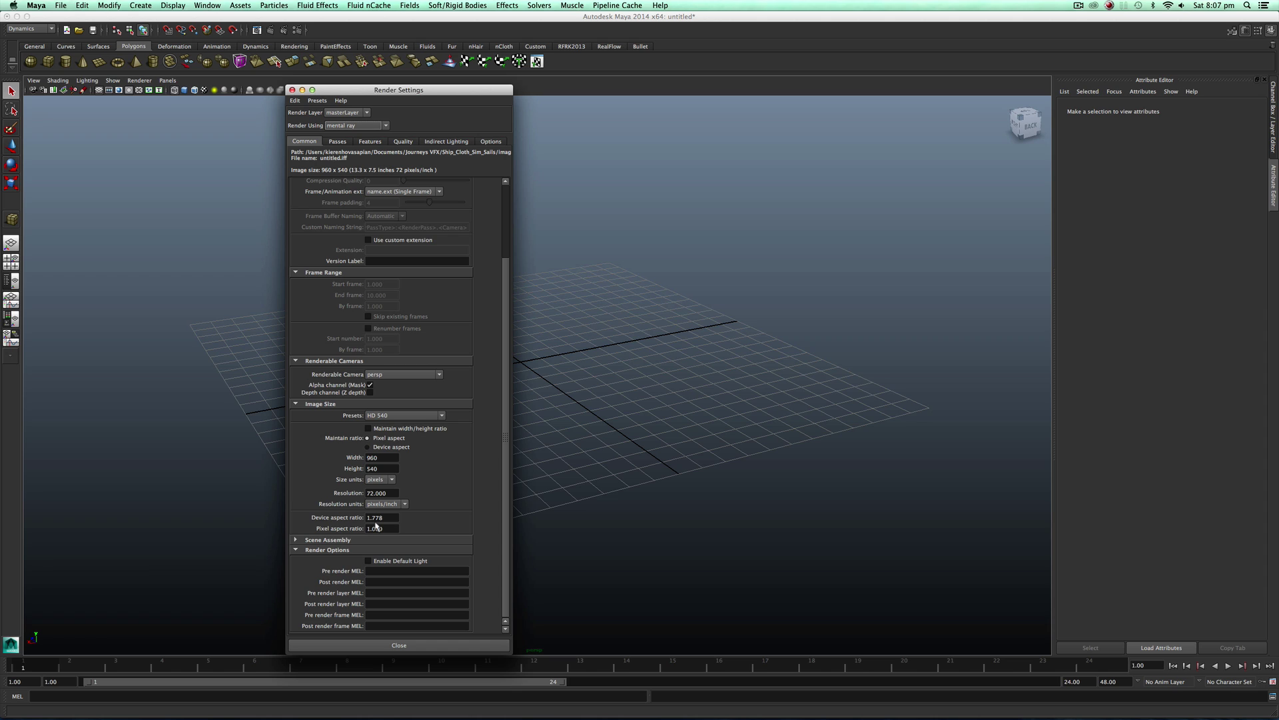
pyautogui.click(402, 415)
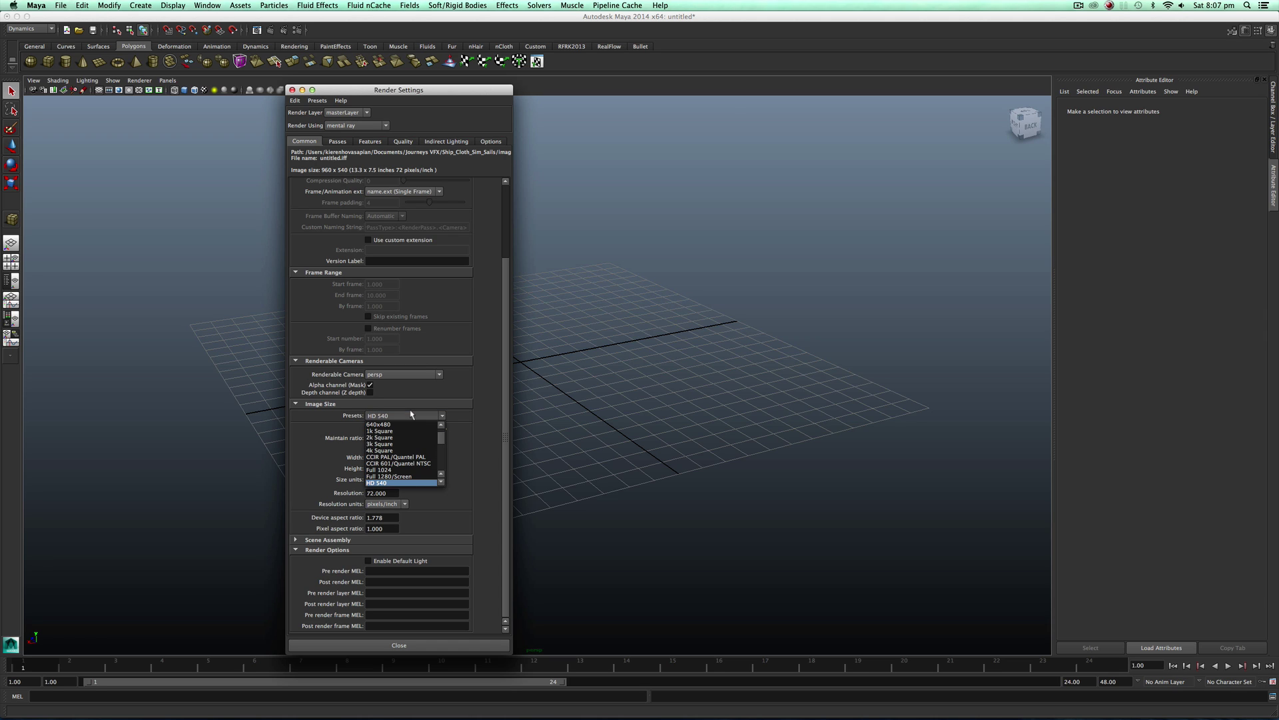
pyautogui.click(402, 470)
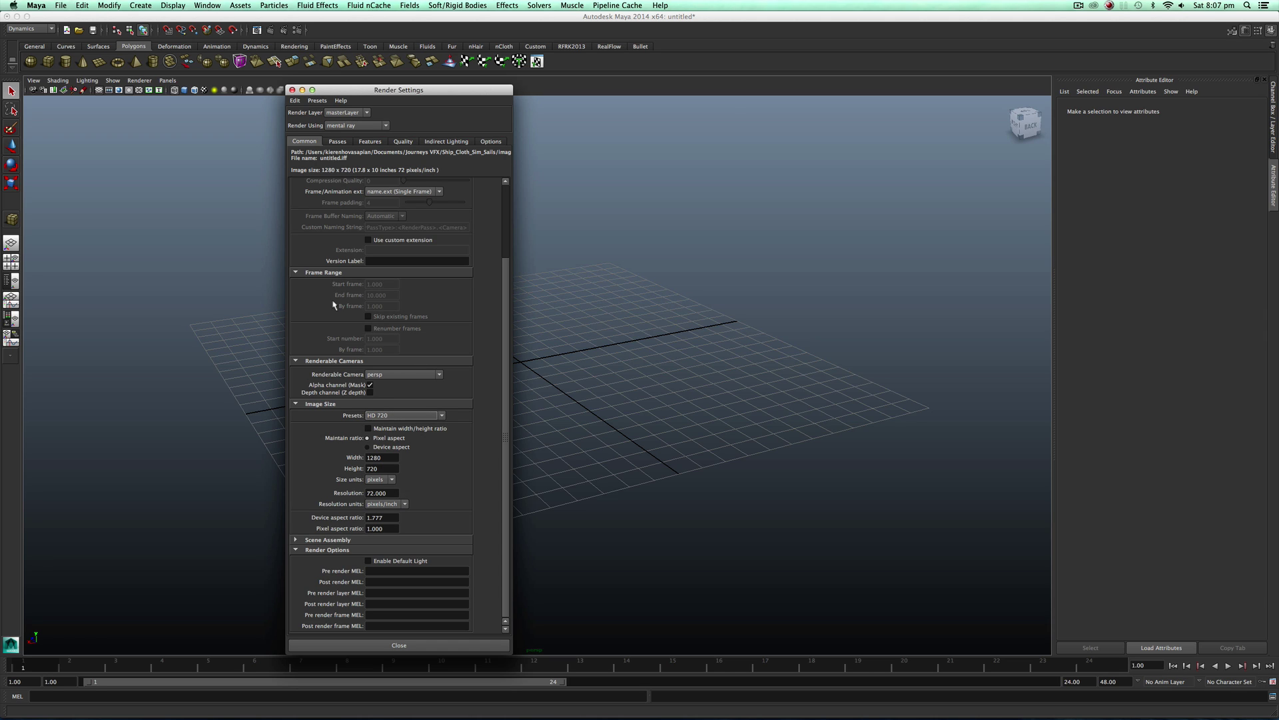
# Set the render output image format to JPEG (jpg).
pyautogui.scroll(3, 489, 371)
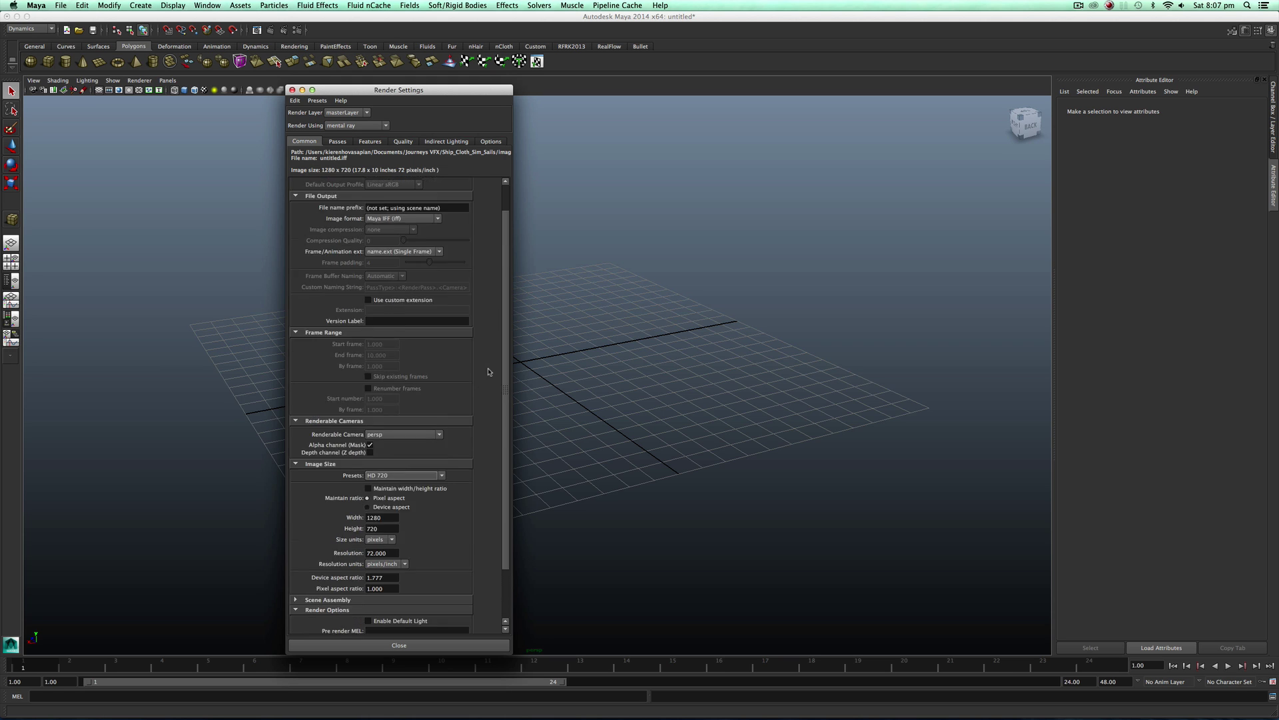
pyautogui.scroll(2, 490, 371)
pyautogui.click(402, 249)
pyautogui.click(423, 293)
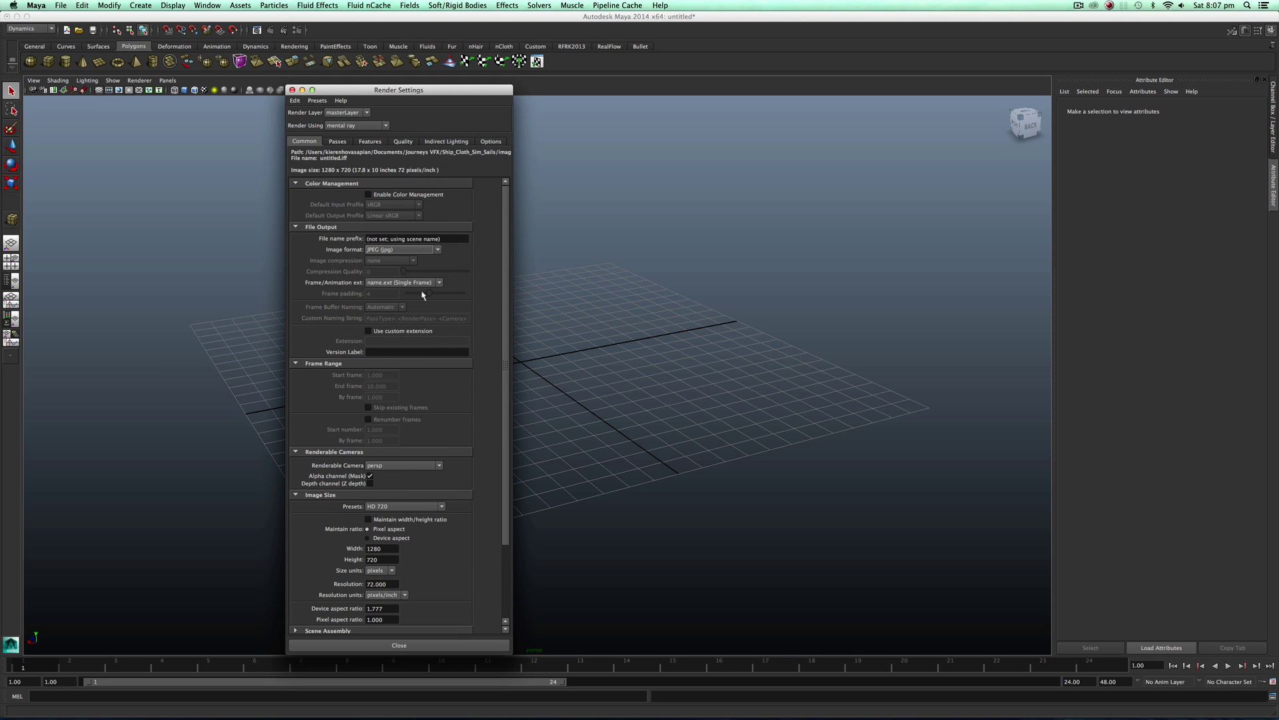
# Create an image-based lighting environment for mental ray's indirect lighting.
pyautogui.click(427, 144)
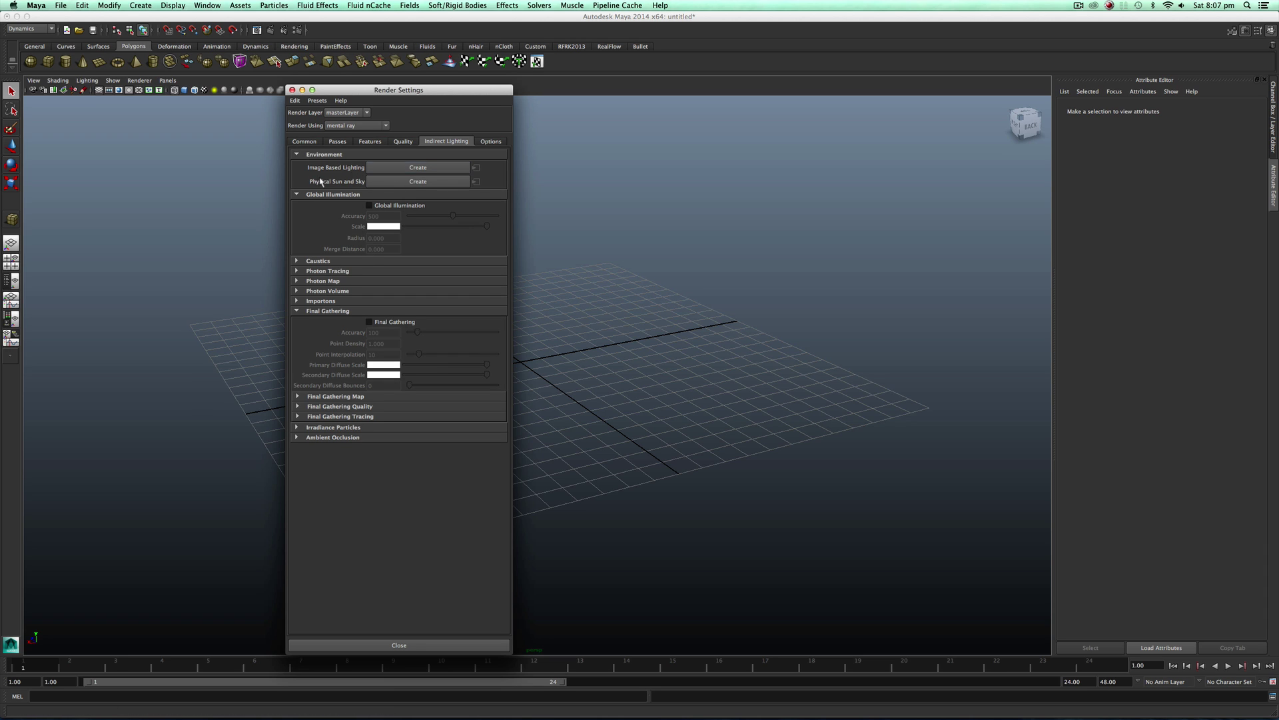
pyautogui.click(418, 167)
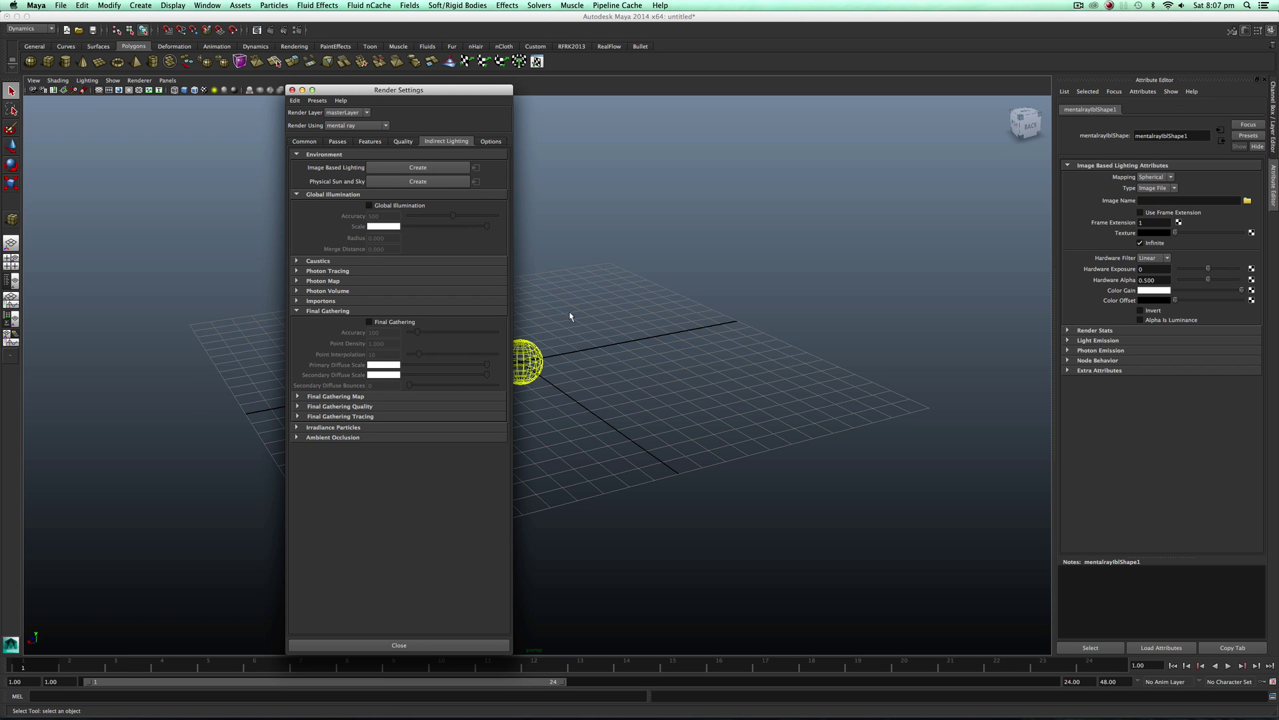
# Load the Production preset into the mental ray render settings.
pyautogui.click(372, 142)
pyautogui.click(320, 100)
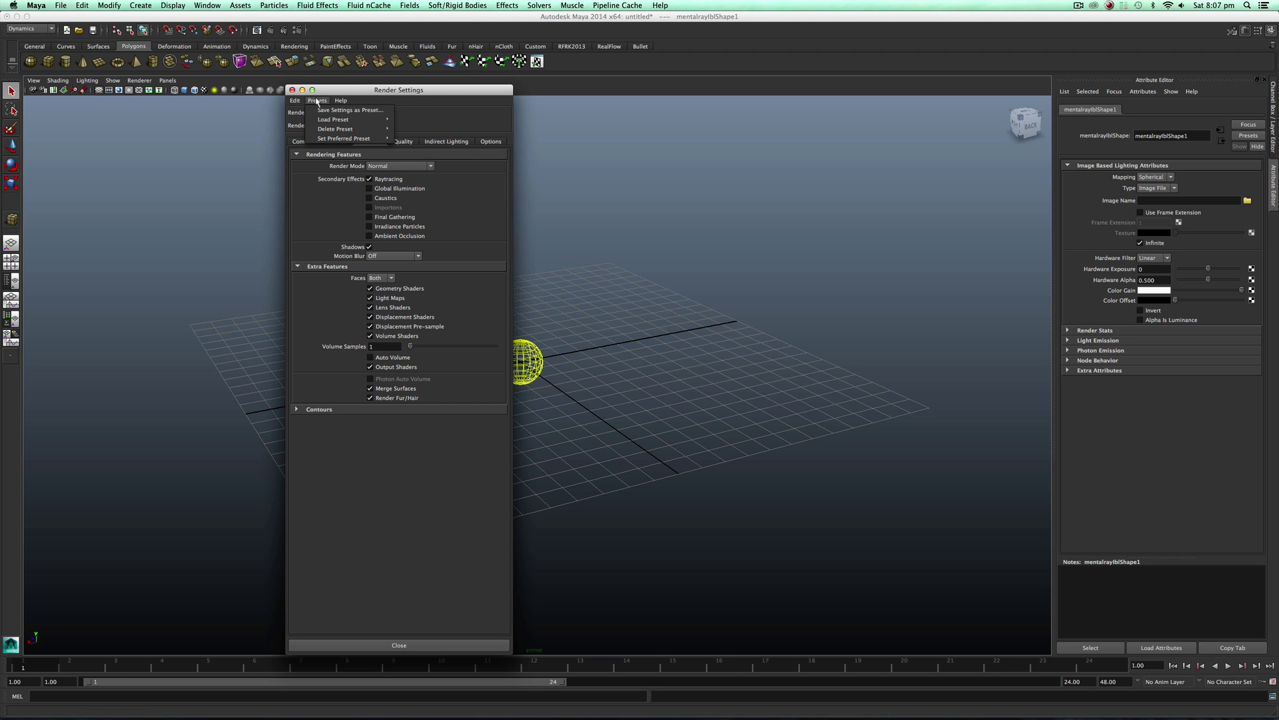
pyautogui.moveTo(390, 128)
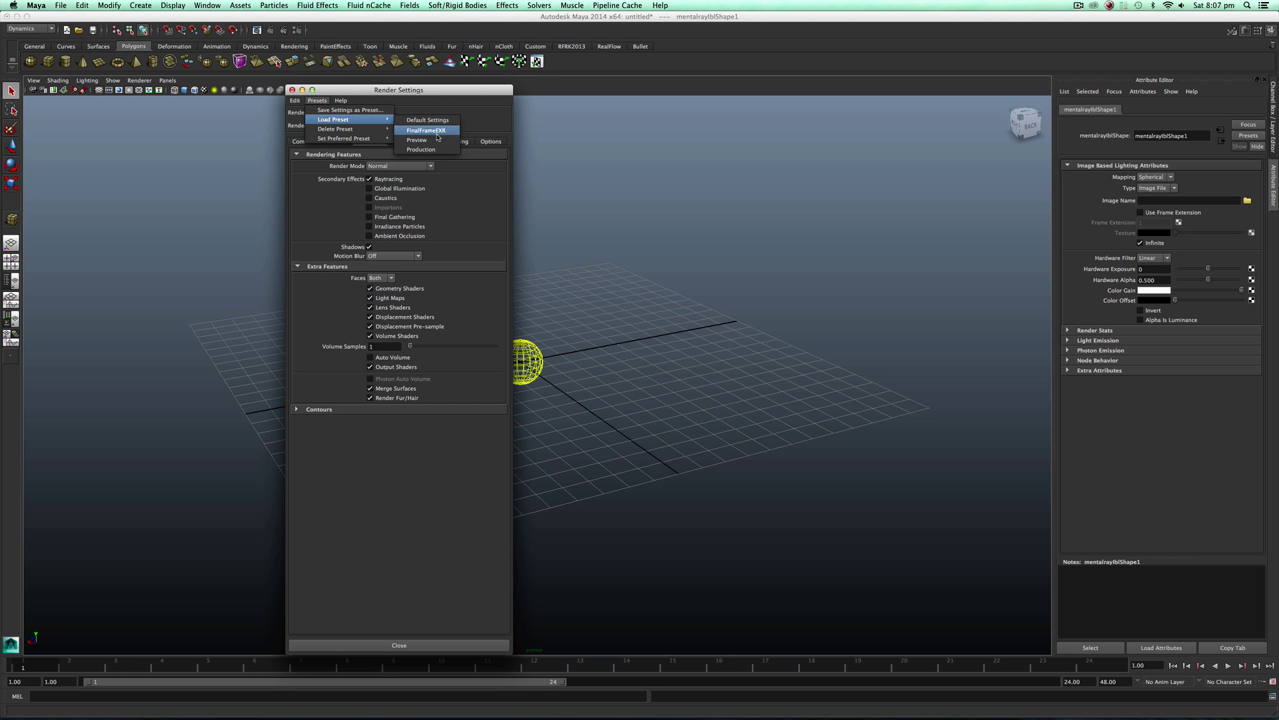
pyautogui.click(433, 149)
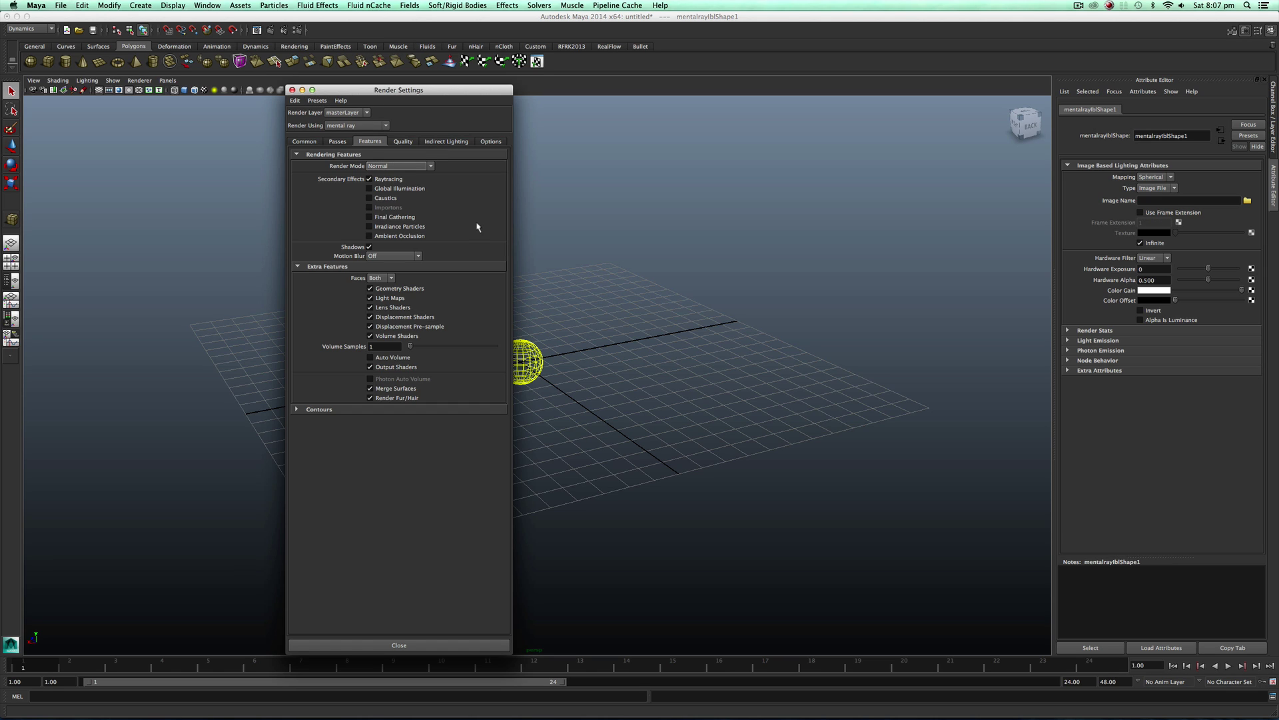
# Enable Final Gathering and Ambient Occlusion in the mental ray rendering features, check the indirect lighting options, and close the render settings.
pyautogui.click(319, 100)
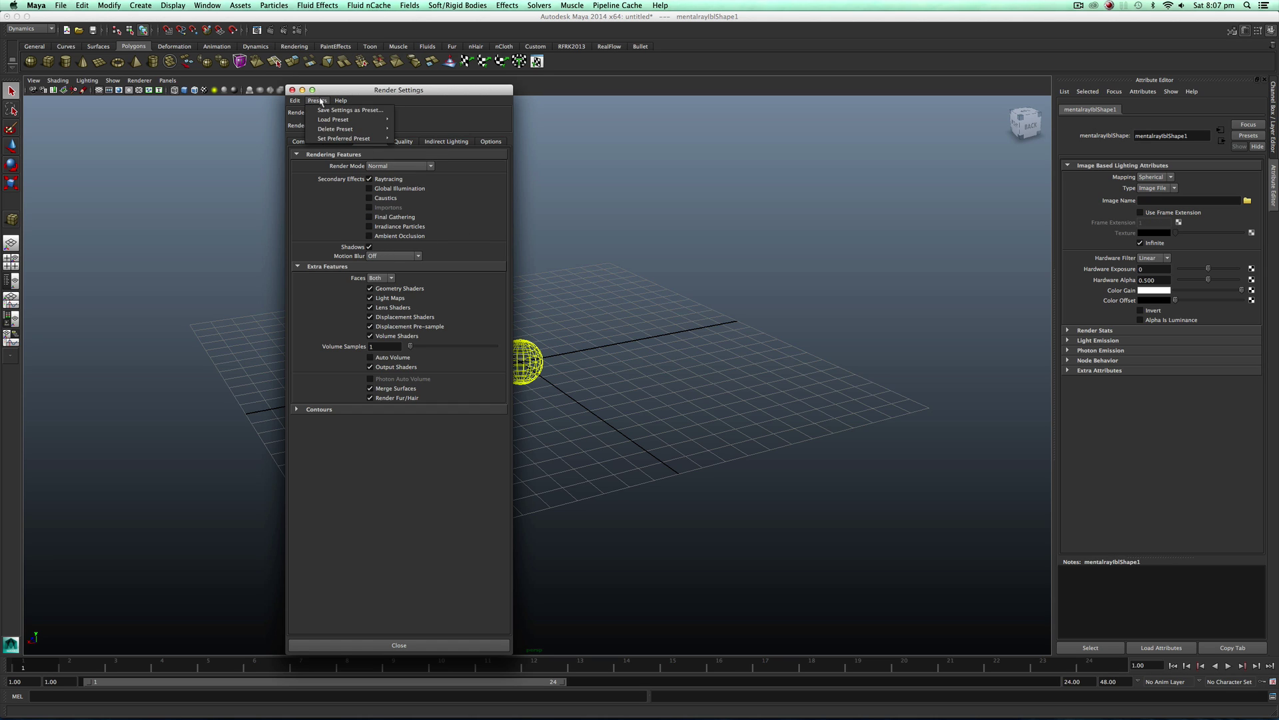
pyautogui.click(321, 100)
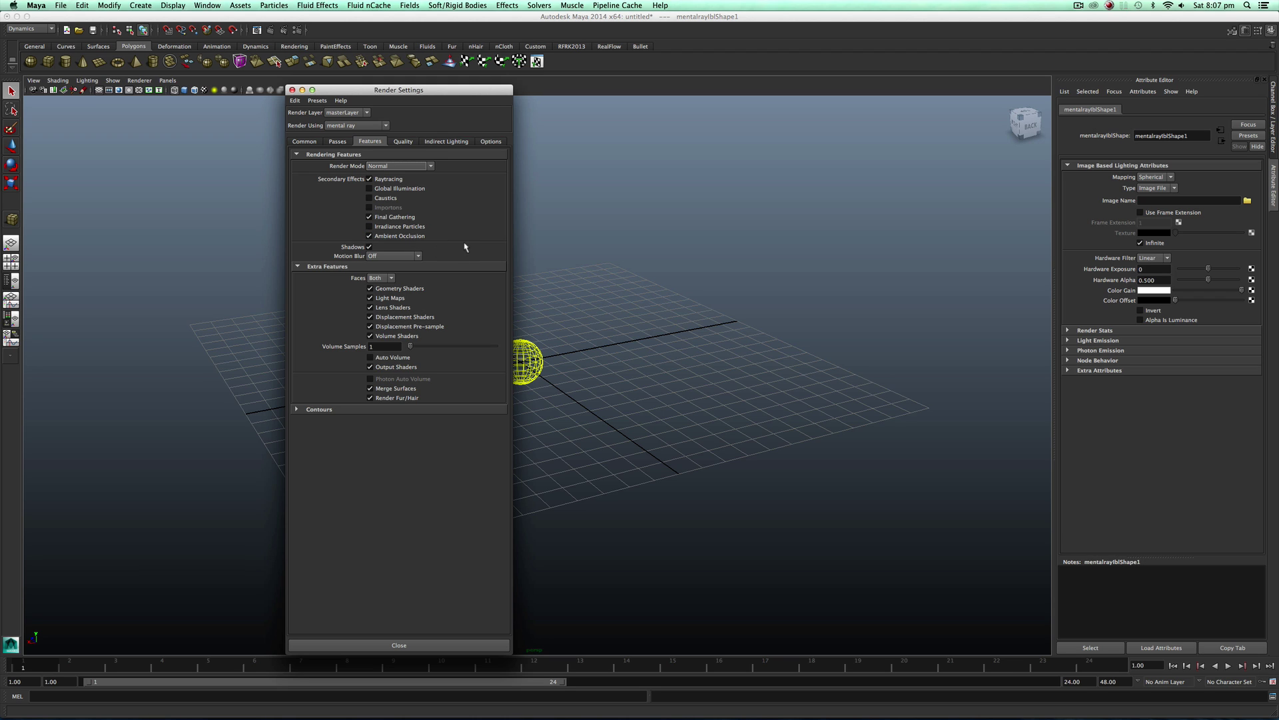
pyautogui.click(446, 141)
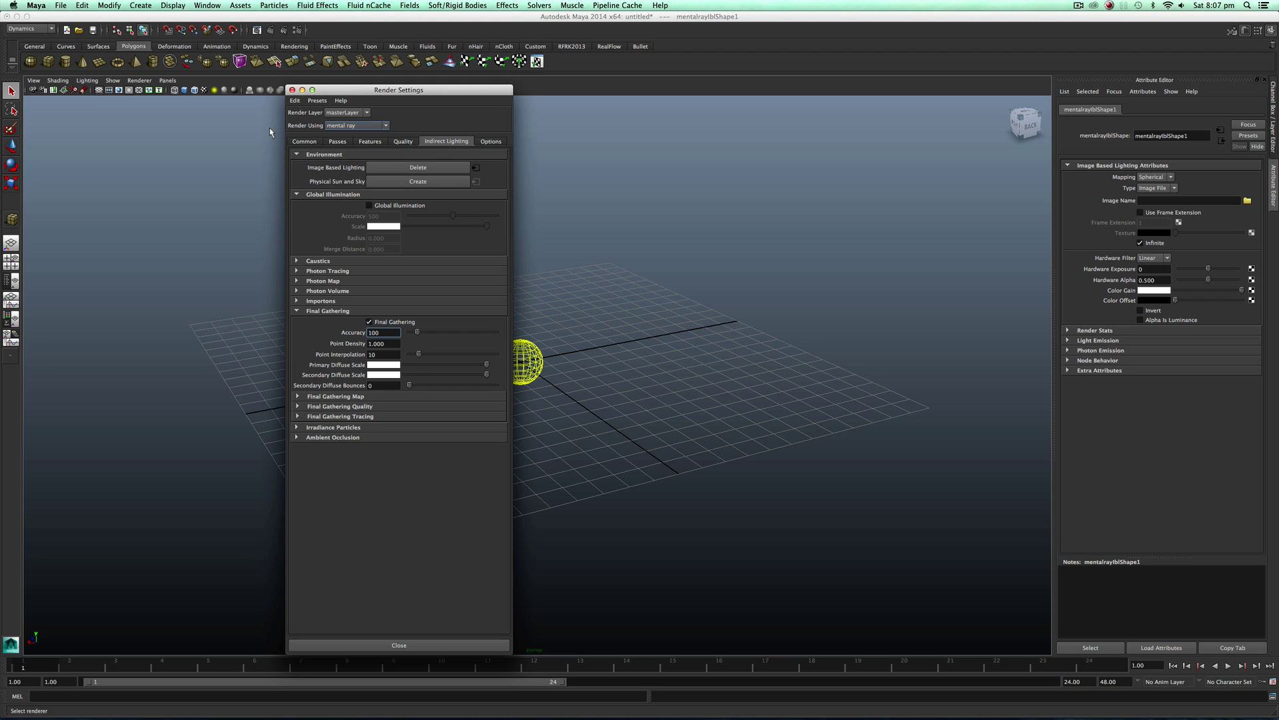
pyautogui.click(380, 645)
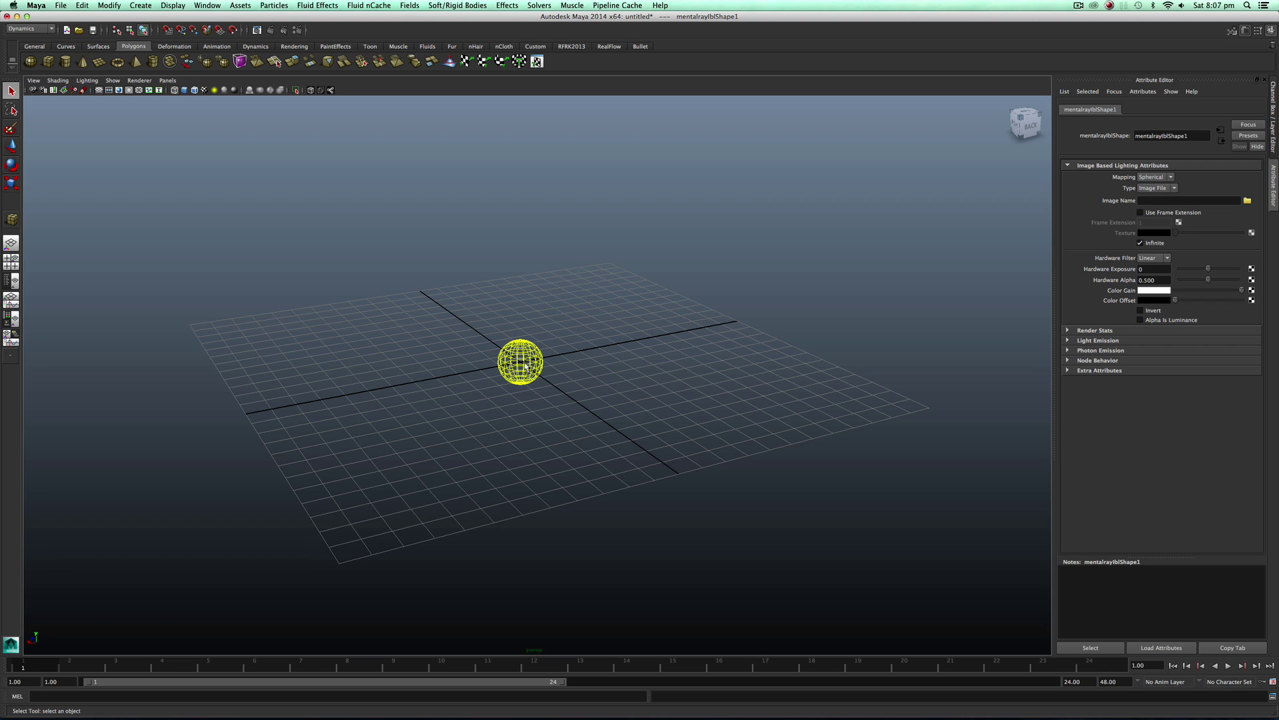
# Scale the image-based lighting sphere up uniformly until it encloses the entire grid.
pyautogui.press('r')
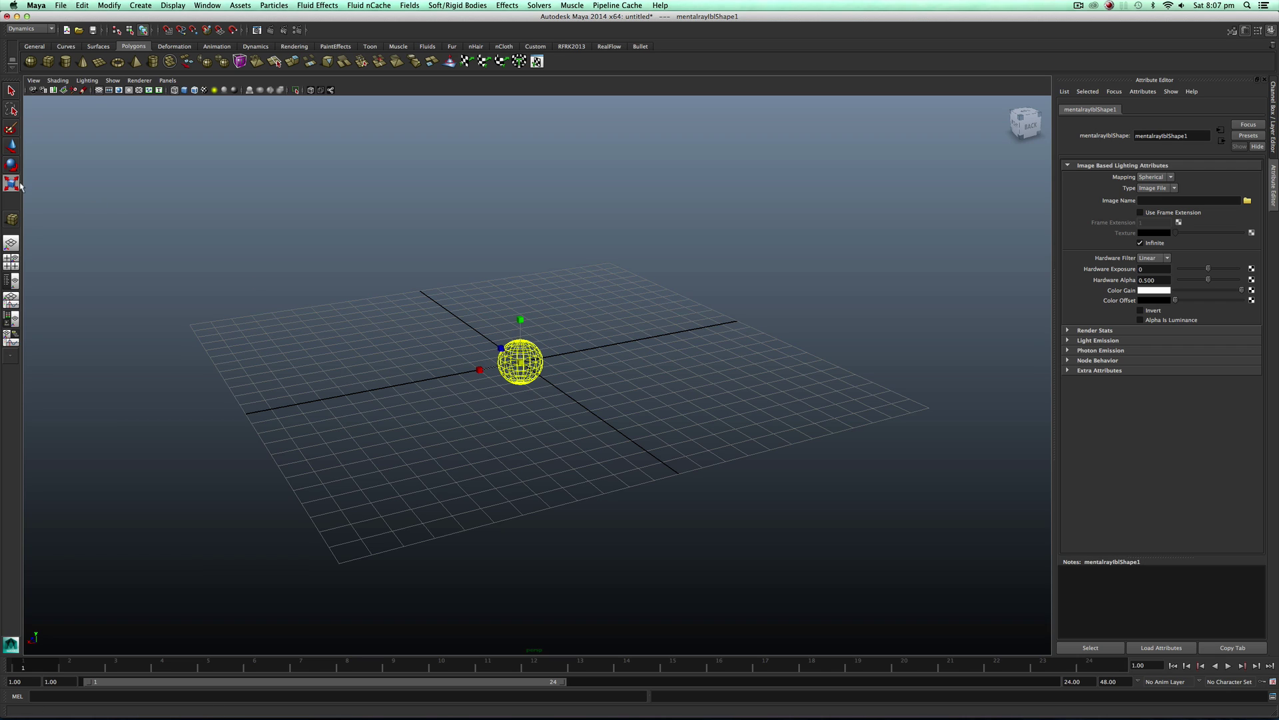
pyautogui.moveTo(526, 366); pyautogui.dragTo(656, 323)
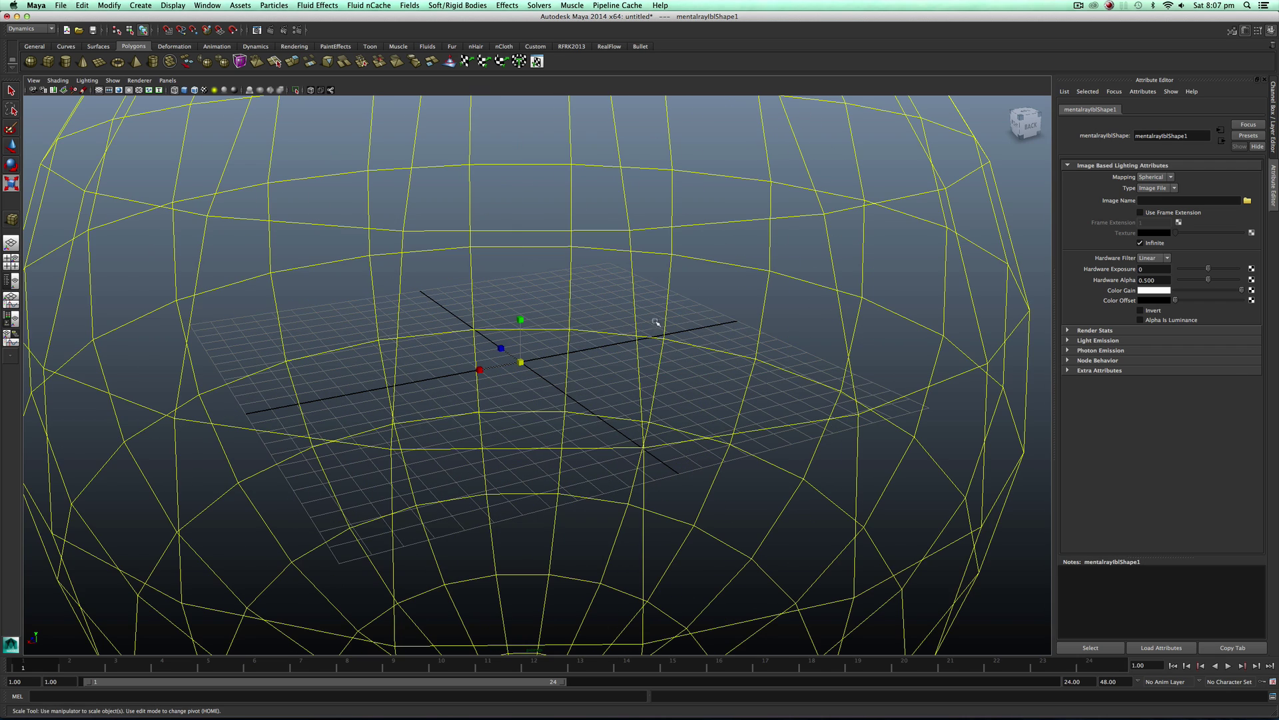
pyautogui.moveTo(522, 364); pyautogui.dragTo(424, 360)
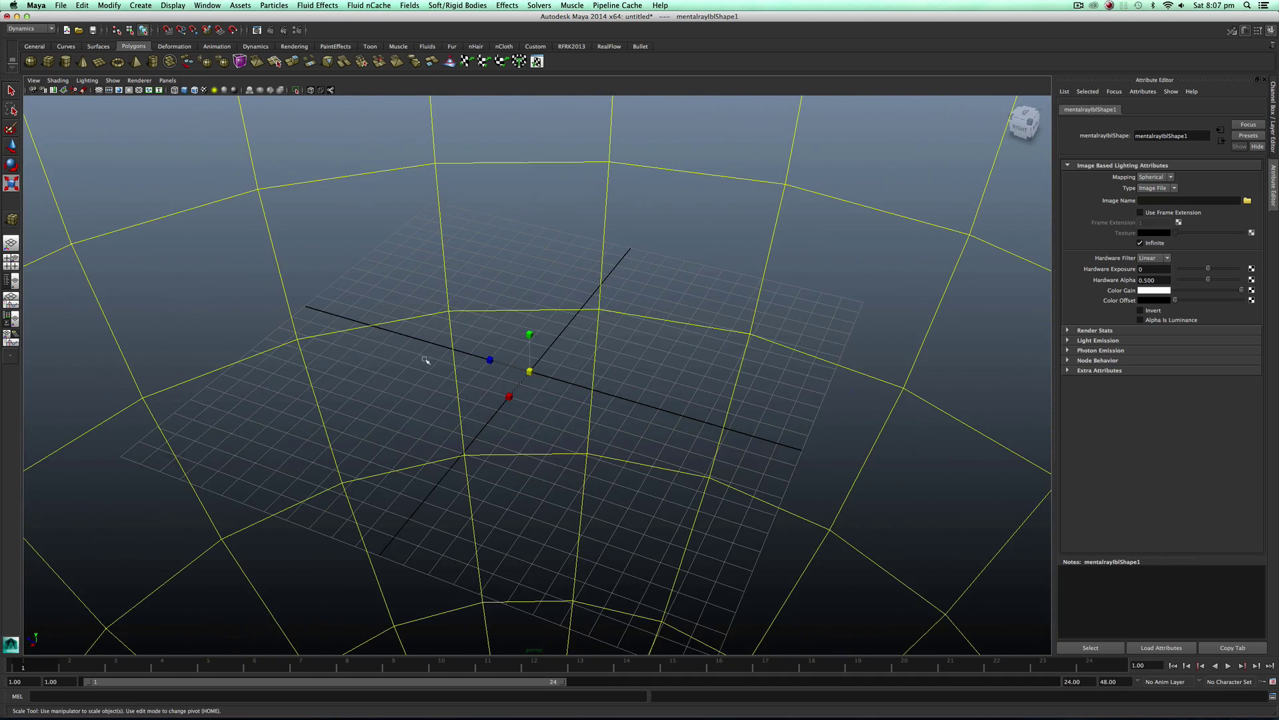
# Switch the perspective view to Viewport 2.0 and enable Multisampling Anti-aliasing in its renderer settings.
pyautogui.click(138, 81)
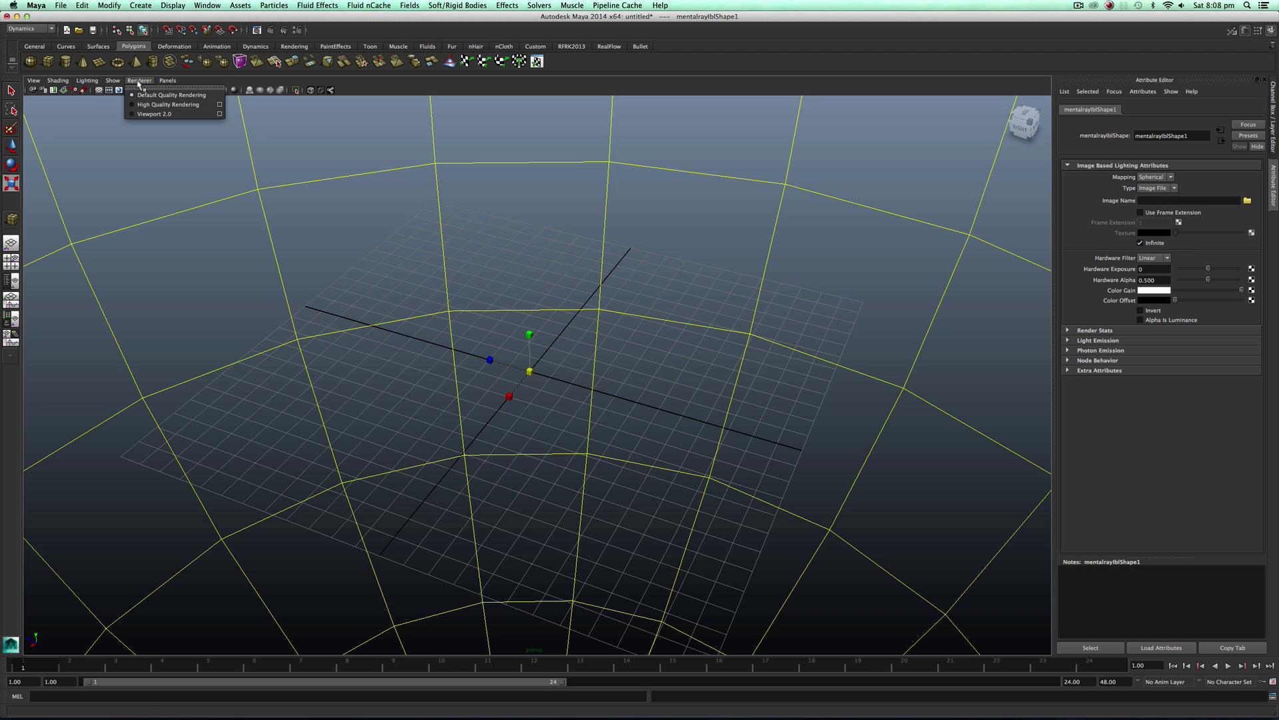
pyautogui.click(153, 114)
pyautogui.click(139, 81)
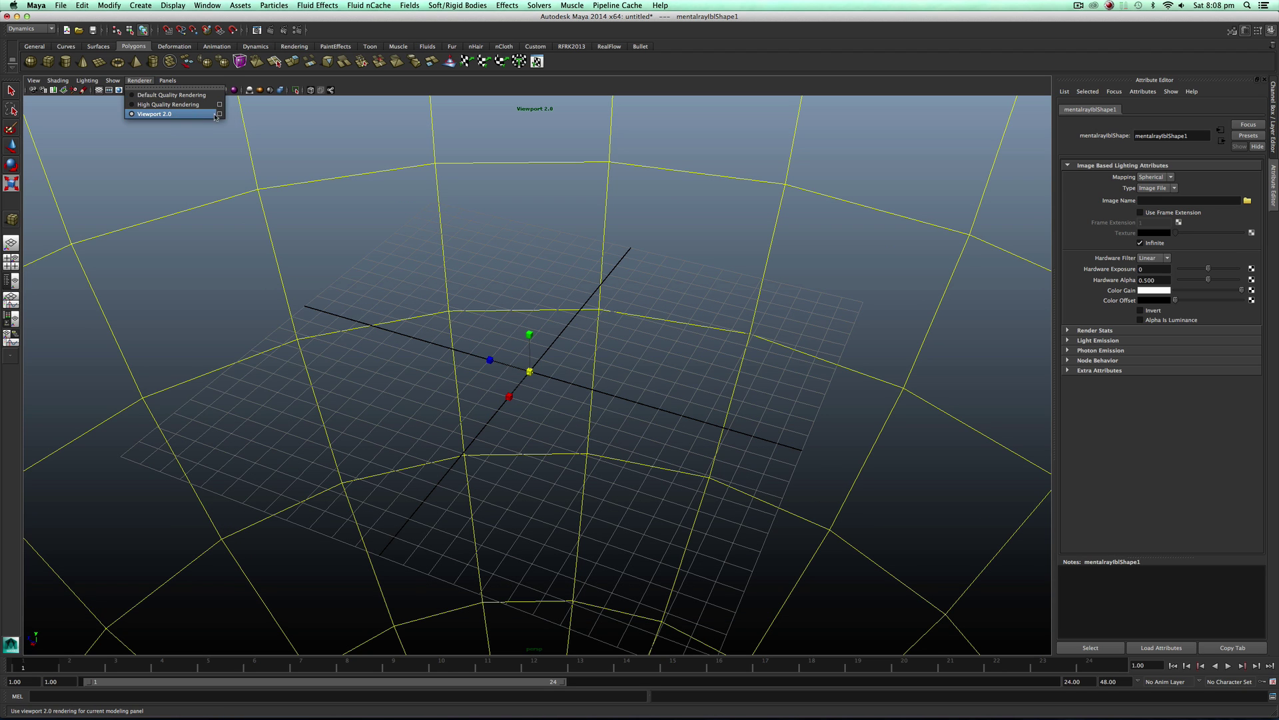
pyautogui.click(220, 113)
pyautogui.click(461, 485)
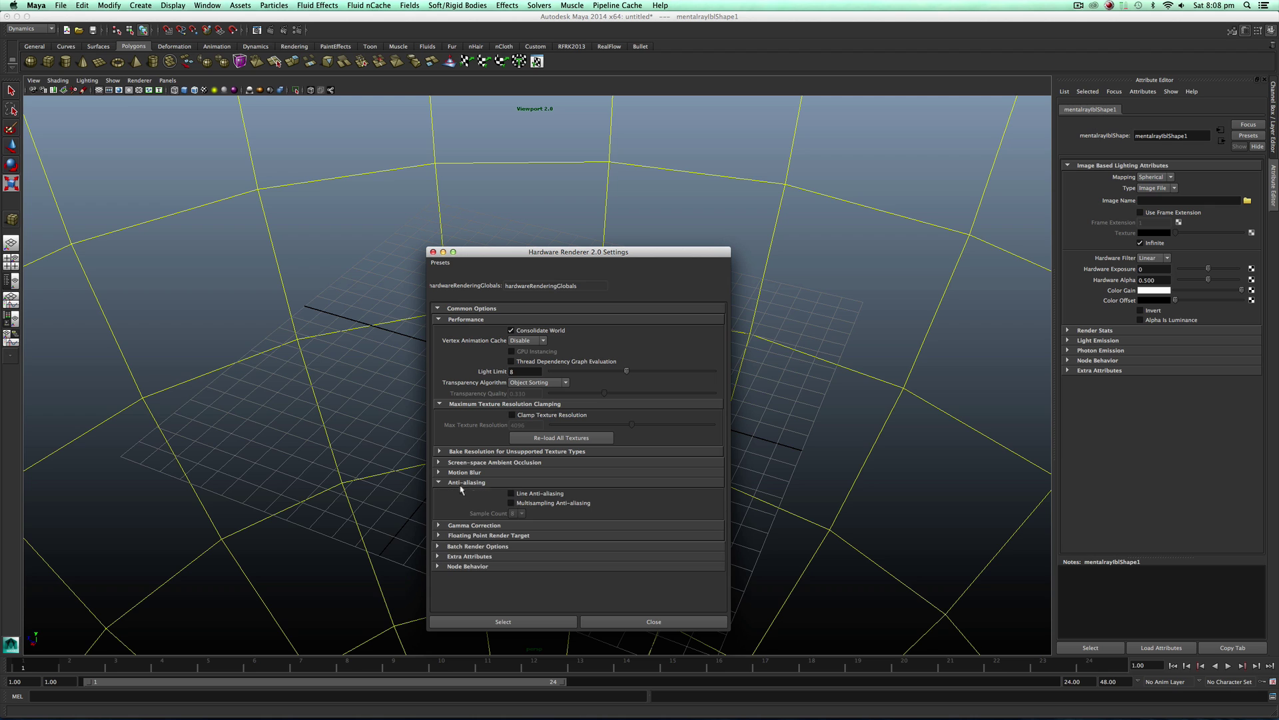
pyautogui.click(511, 503)
# Enable Screen-space Ambient Occlusion in the Viewport 2.0 settings and leave the settings window.
pyautogui.click(496, 463)
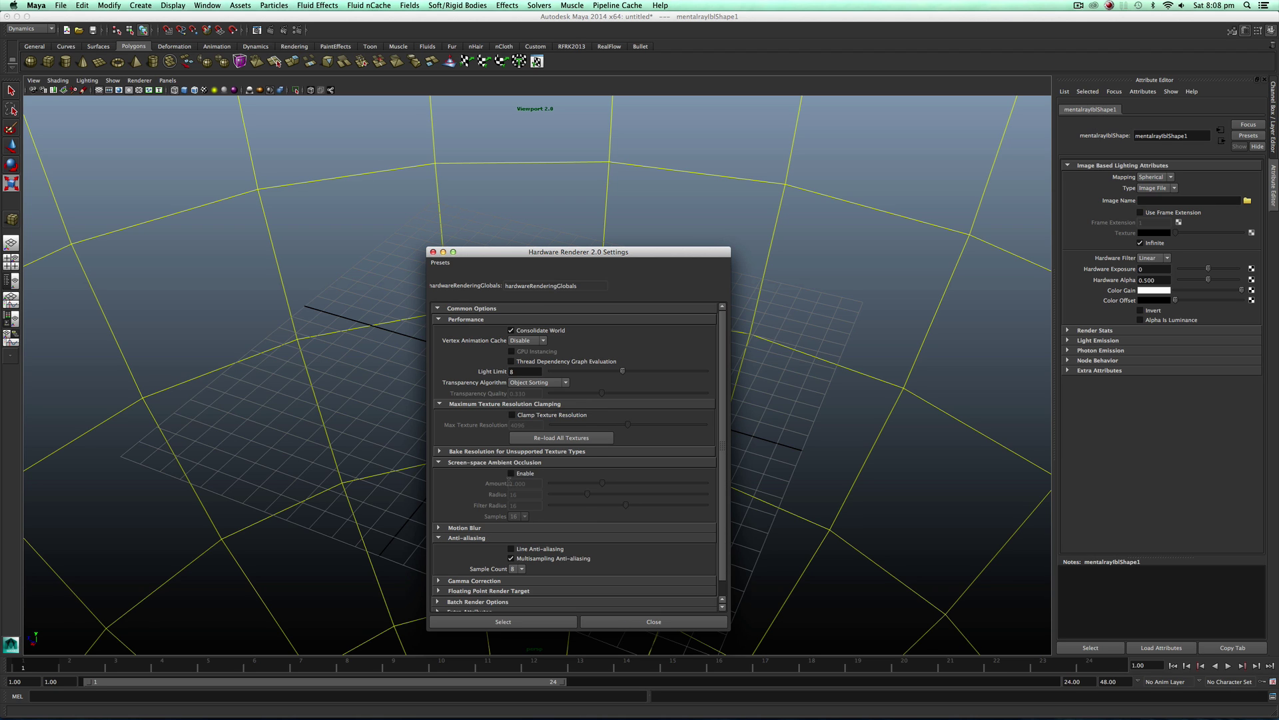
pyautogui.click(512, 472)
pyautogui.scroll(-1, 484, 595)
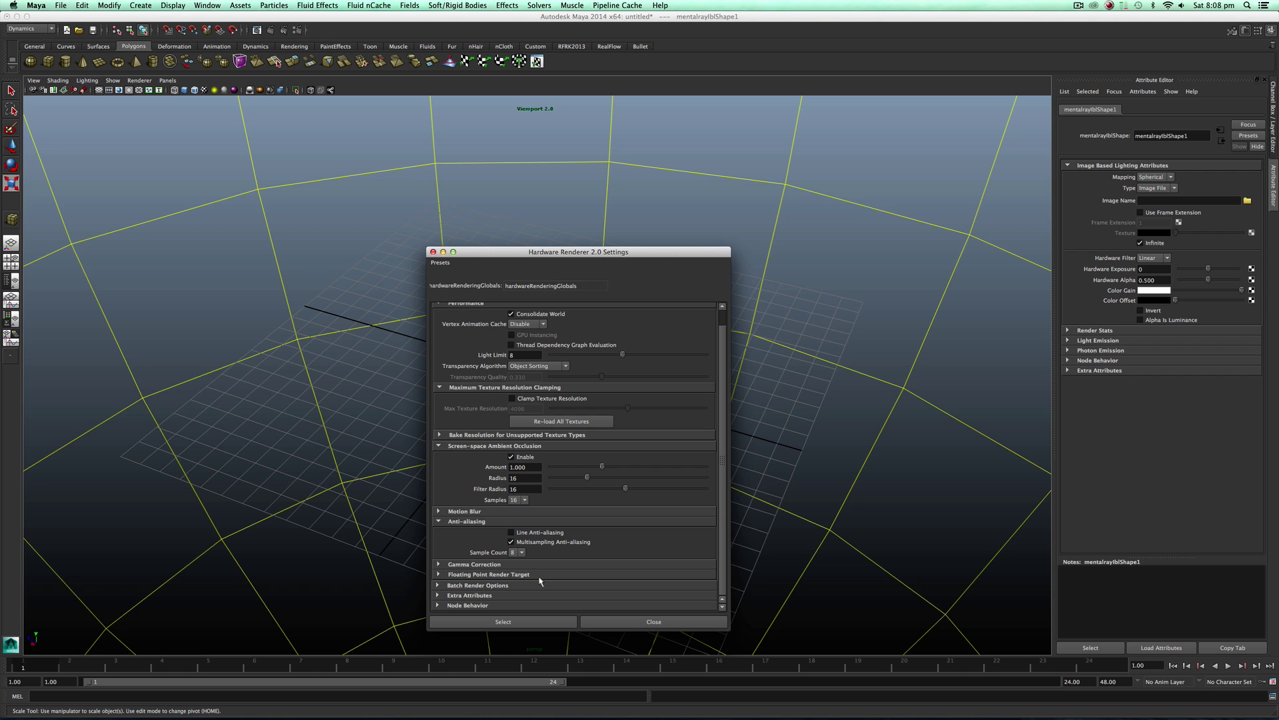
pyautogui.click(569, 624)
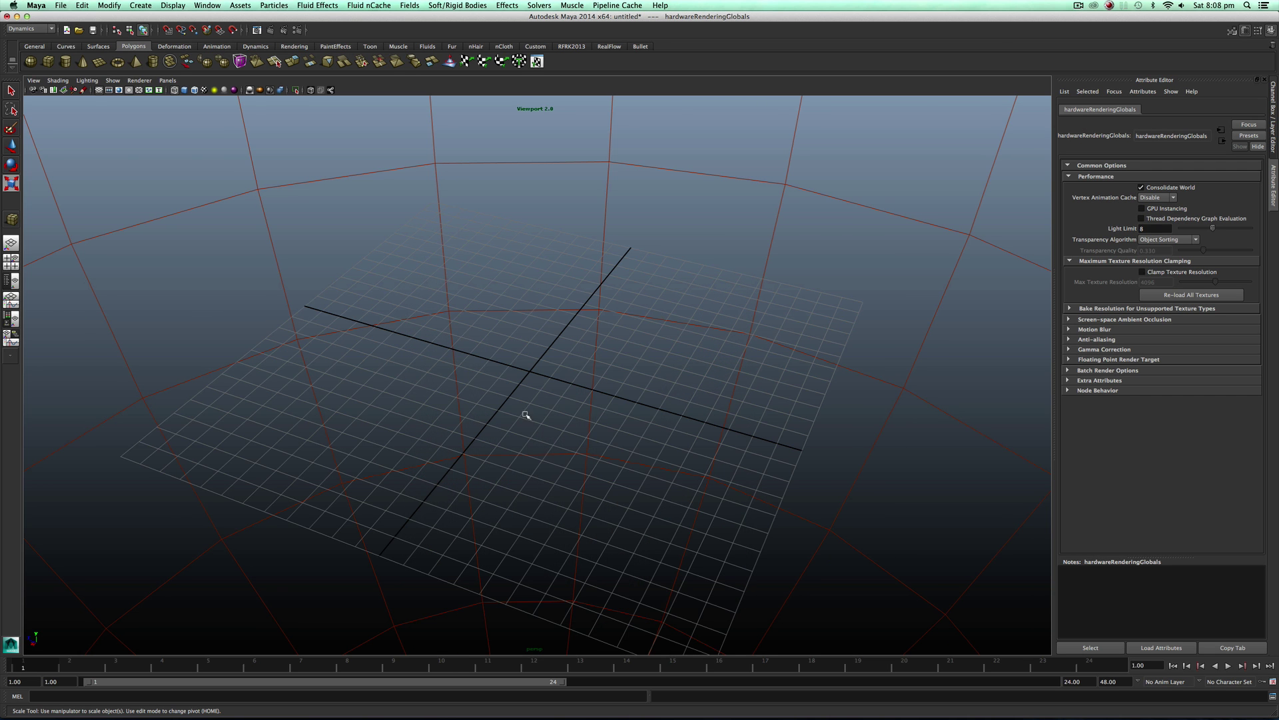
# Select the image-based lighting sphere and load Church_HarvestLobby.hdr from the Downloads folder as its image.
pyautogui.keyDown('alt'); pyautogui.moveTo(526, 414); pyautogui.dragTo(559, 403); pyautogui.keyUp('alt')
pyautogui.keyDown('alt'); pyautogui.moveTo(720, 402); pyautogui.dragTo(698, 414, button='middle'); pyautogui.keyUp('alt')
pyautogui.click(653, 511)
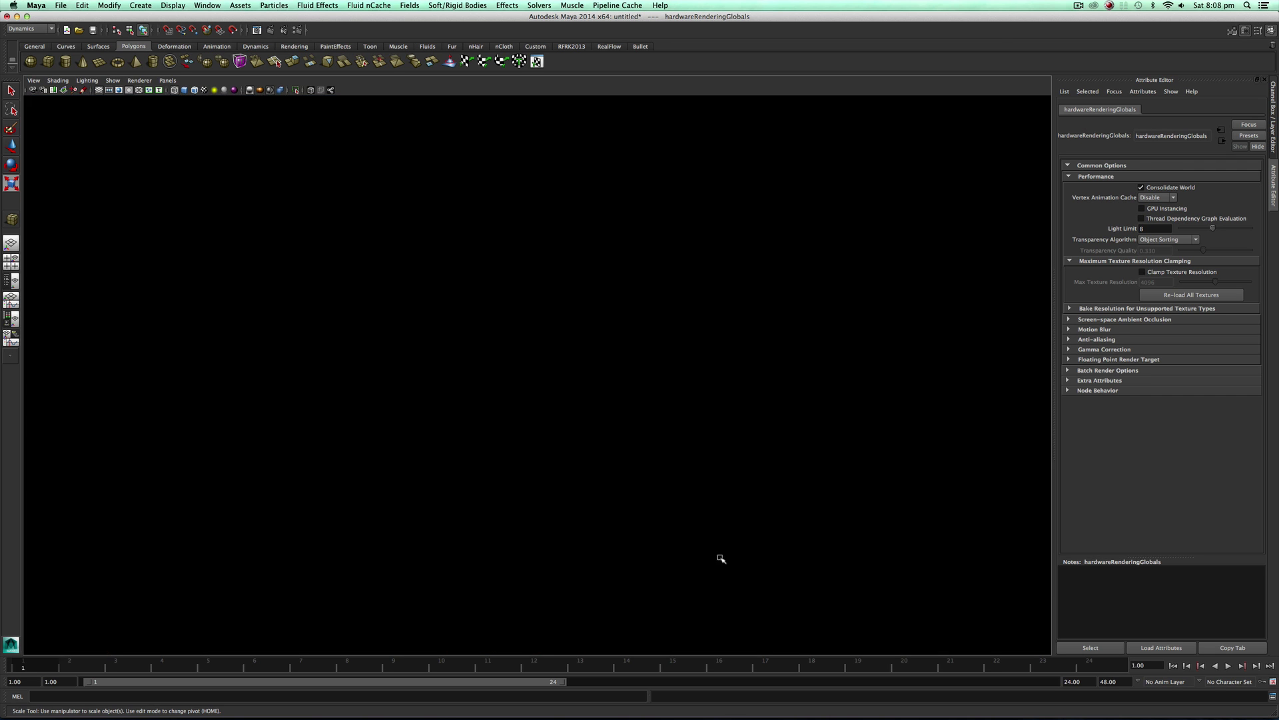
pyautogui.click(1247, 201)
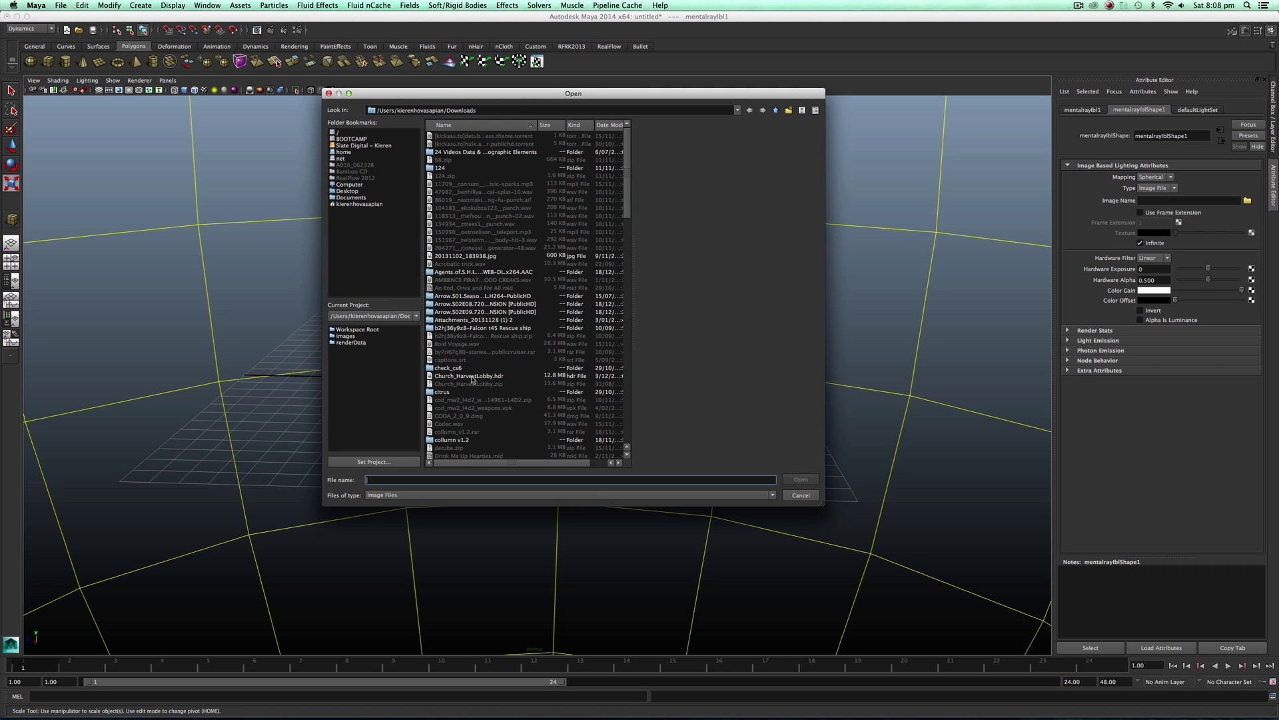
pyautogui.doubleClick(471, 377)
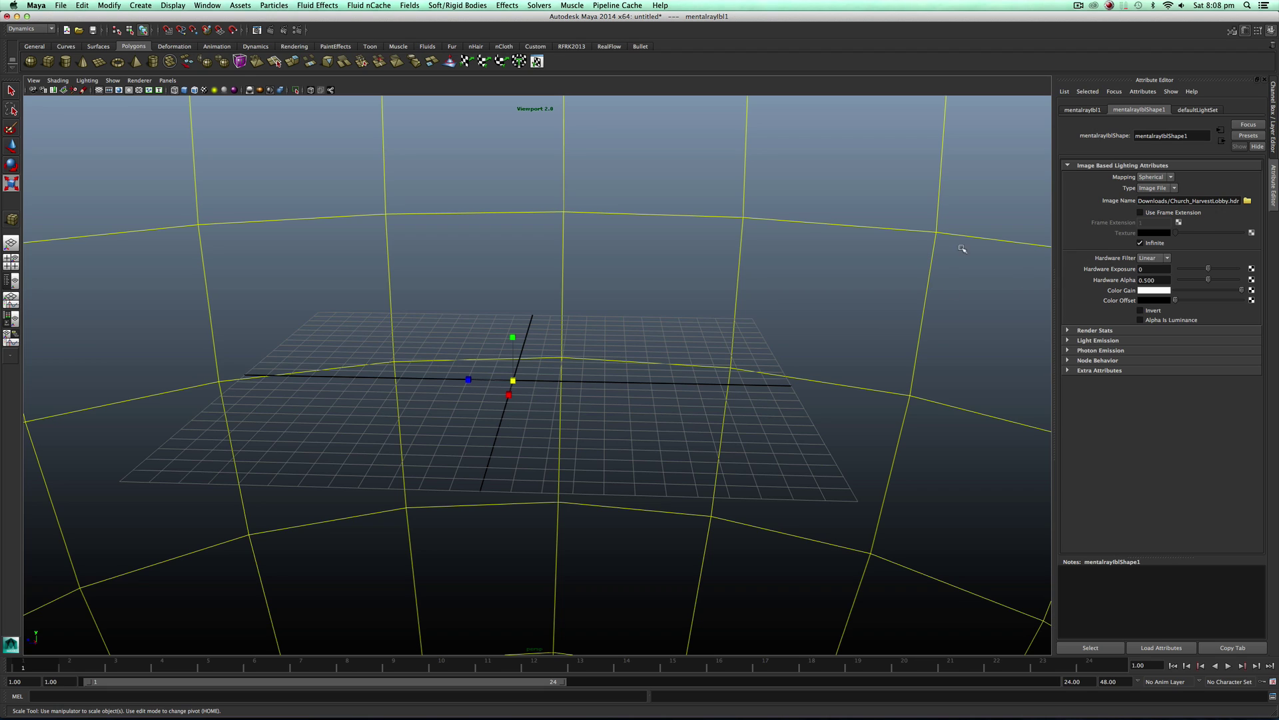
# Turn on shaded display for the image-based lighting sphere and look around the lobby environment.
pyautogui.press('5')
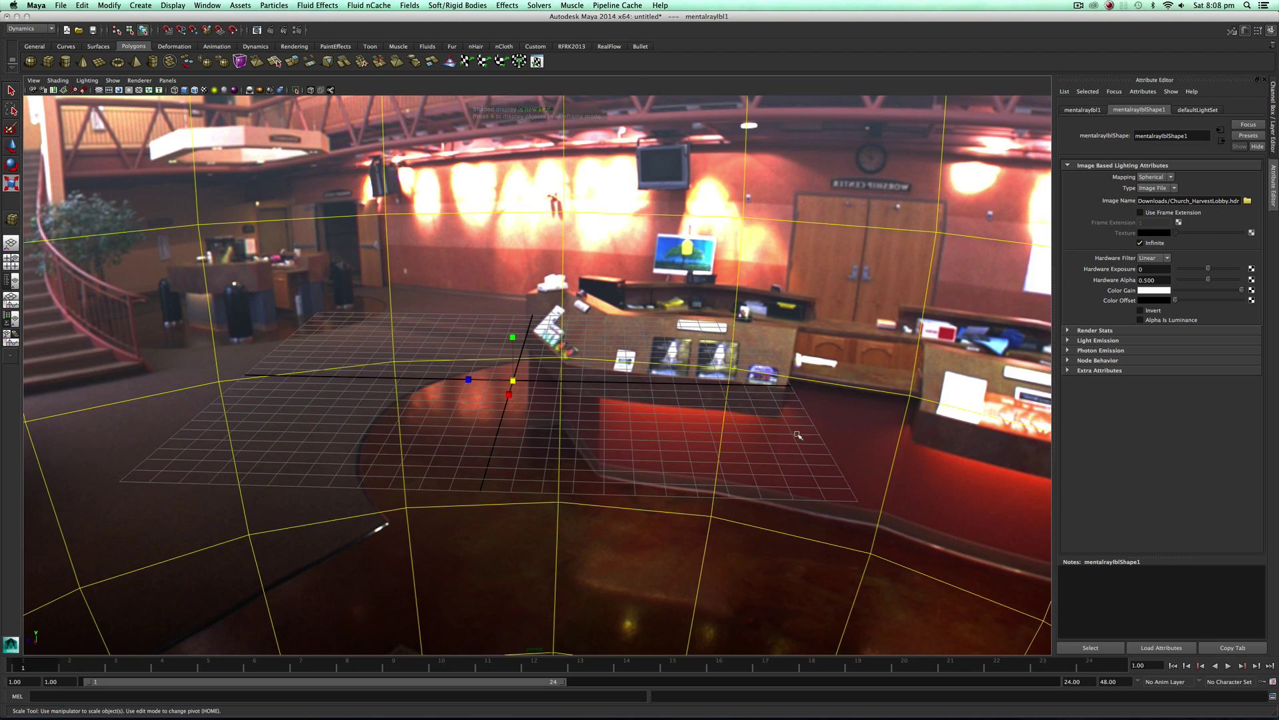
pyautogui.moveTo(756, 430)
pyautogui.keyDown('alt'); pyautogui.mouseDown()
pyautogui.moveTo(774, 402)
pyautogui.moveTo(693, 426)
pyautogui.moveTo(908, 451)
pyautogui.moveTo(634, 448)
pyautogui.moveTo(738, 443)
pyautogui.moveTo(706, 426)
pyautogui.moveTo(723, 424)
pyautogui.moveTo(677, 442)
pyautogui.moveTo(798, 384)
pyautogui.mouseUp(); pyautogui.keyUp('alt')
pyautogui.press('r')
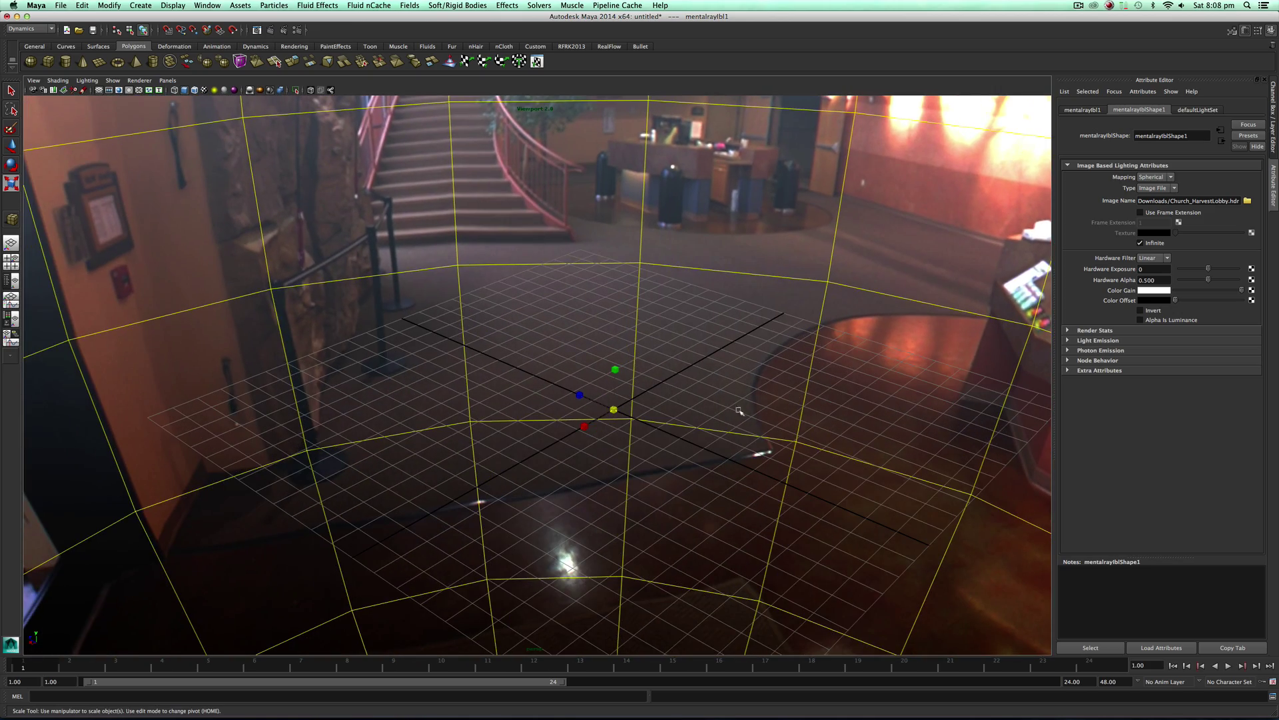
# Create a polygon plane covering the whole grid and name its mesh shape Ground.
pyautogui.click(672, 378)
pyautogui.click(99, 61)
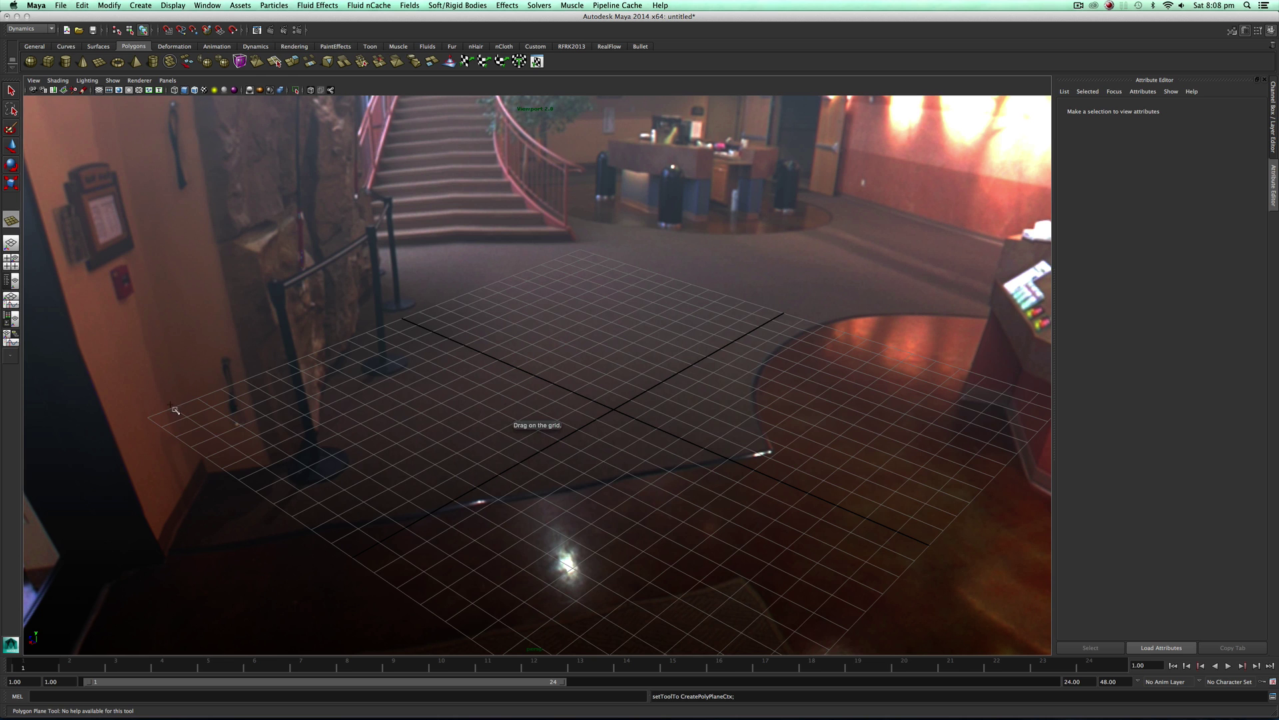
pyautogui.moveTo(152, 417); pyautogui.dragTo(1061, 401)
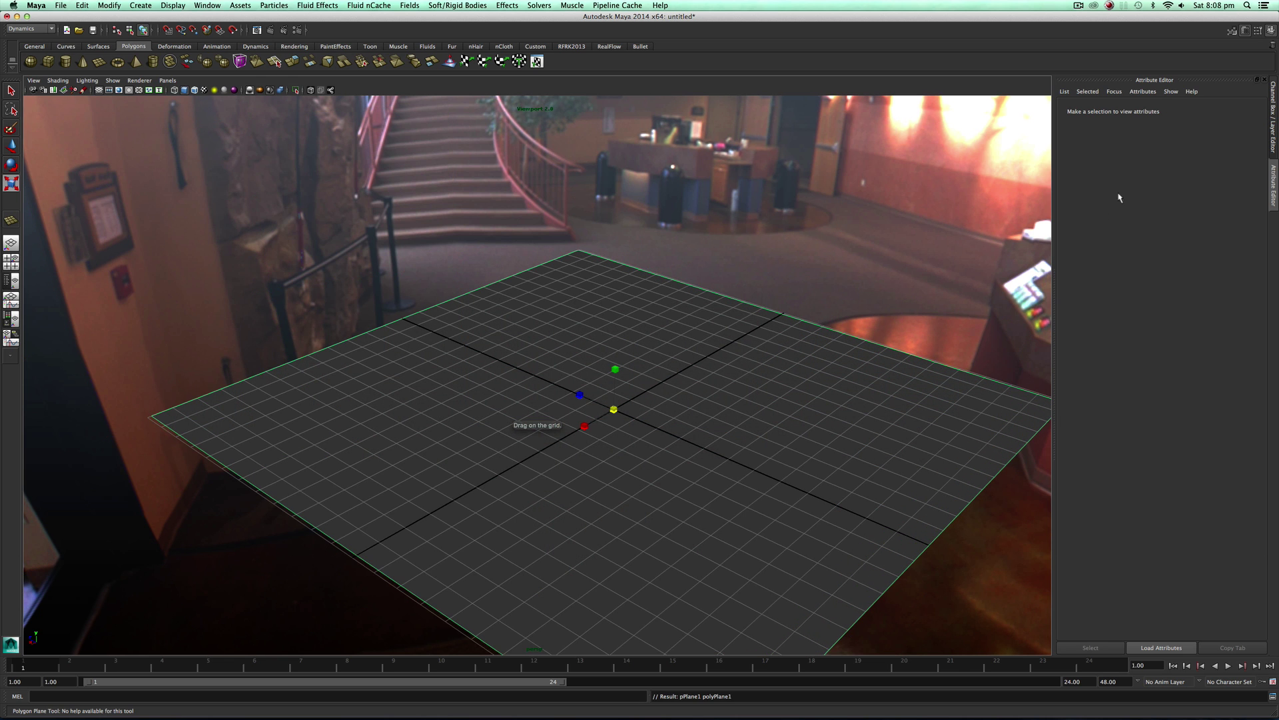
pyautogui.write('Ground')
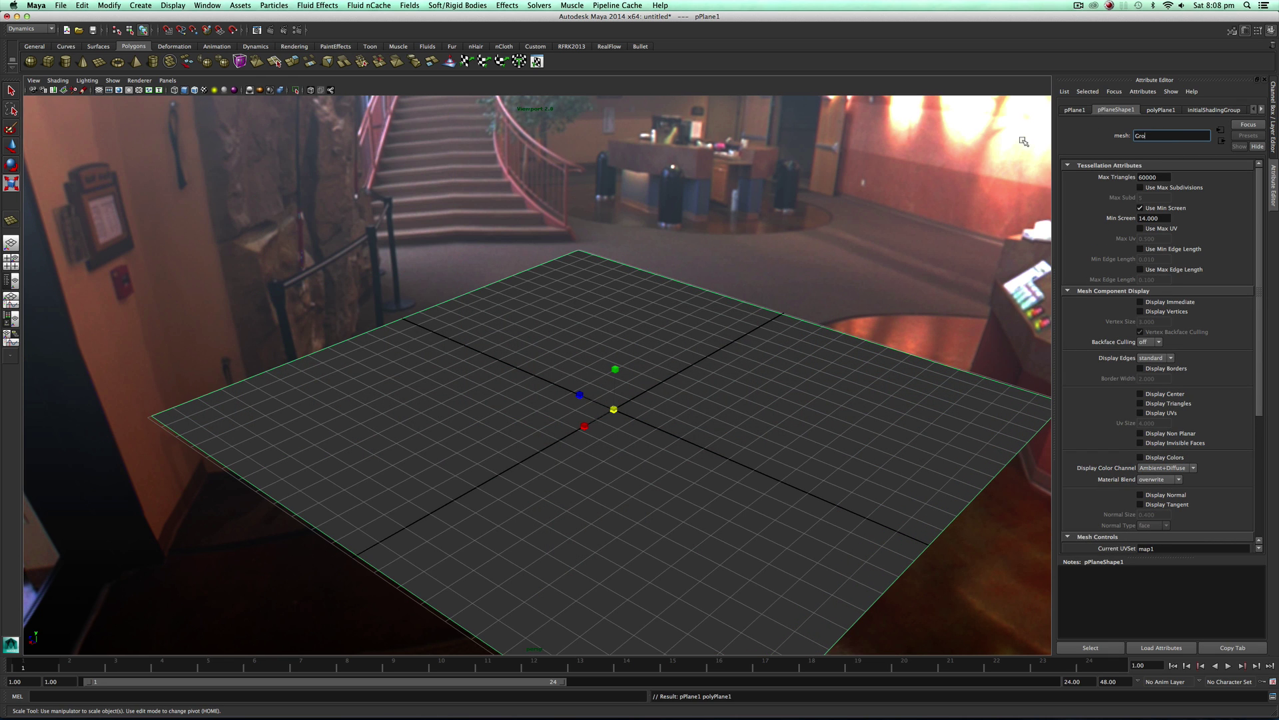
pyautogui.press('Return')
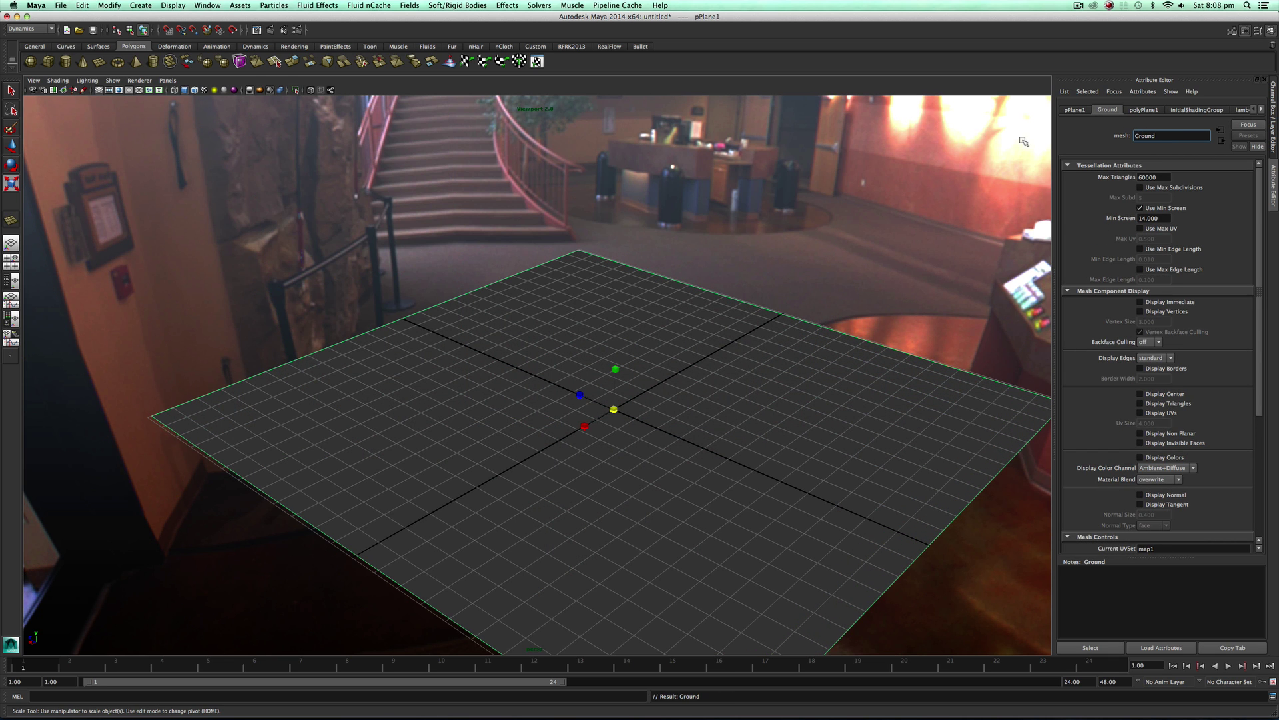
# Create a large polygon sphere on the far half of the ground plane and raise it above the surface.
pyautogui.click(31, 61)
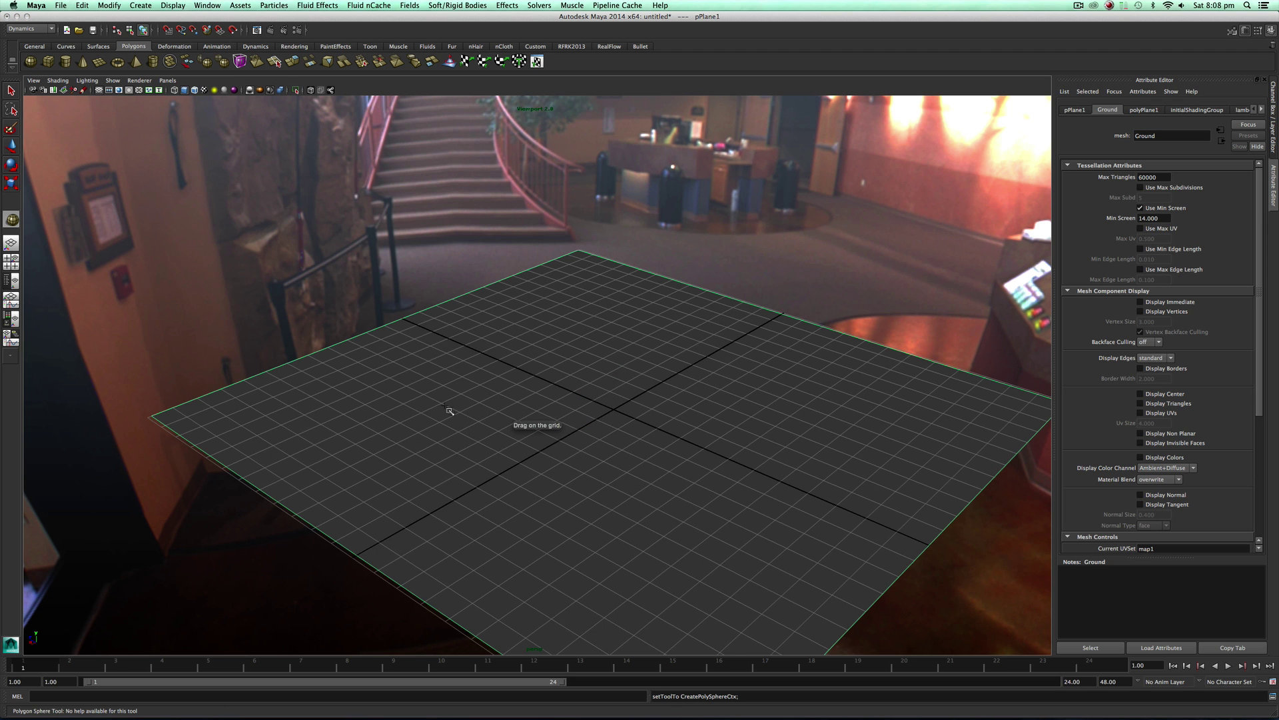
pyautogui.moveTo(448, 408); pyautogui.dragTo(533, 426)
pyautogui.moveTo(443, 374); pyautogui.dragTo(442, 308)
pyautogui.keyDown('alt'); pyautogui.moveTo(634, 391); pyautogui.dragTo(447, 308); pyautogui.keyUp('alt')
# Fine-tune the sphere's height in the front and perspective views so that it rests on the ground plane.
pyautogui.press('space')
pyautogui.press('space')
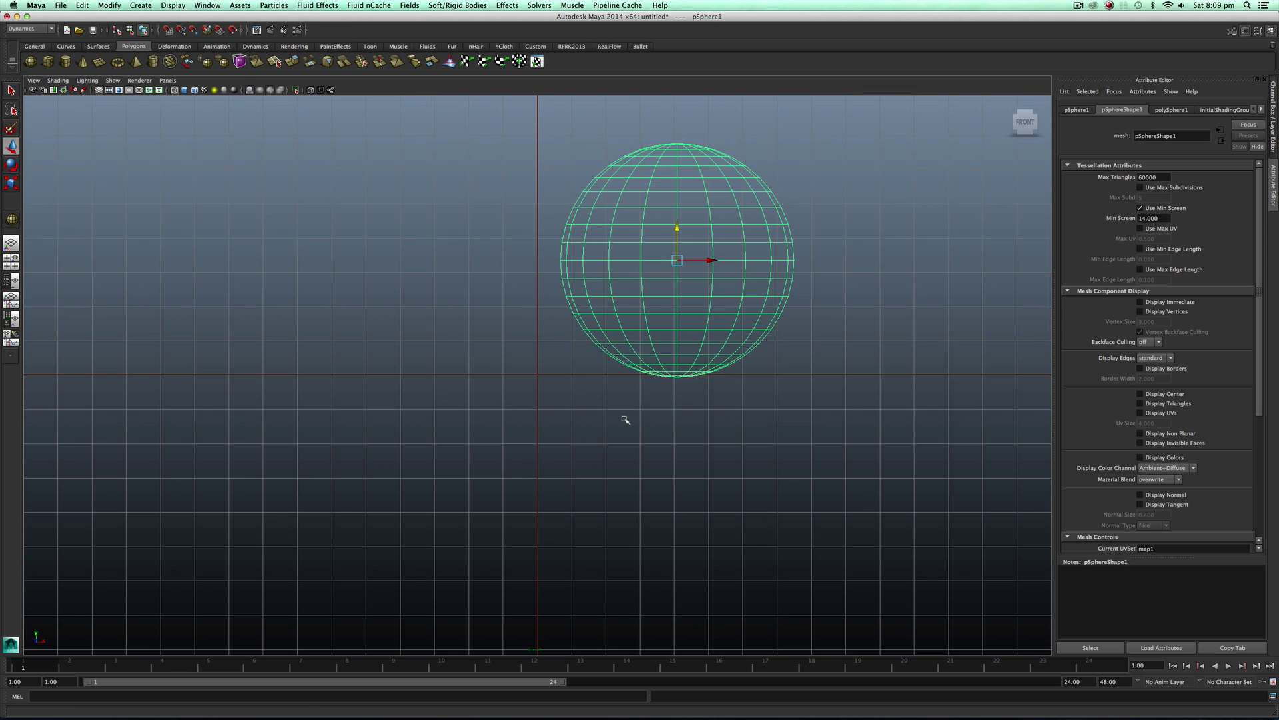
pyautogui.keyDown('alt'); pyautogui.moveTo(667, 235); pyautogui.dragTo(628, 279, button='middle'); pyautogui.keyUp('alt')
pyautogui.moveTo(638, 274); pyautogui.dragTo(639, 270)
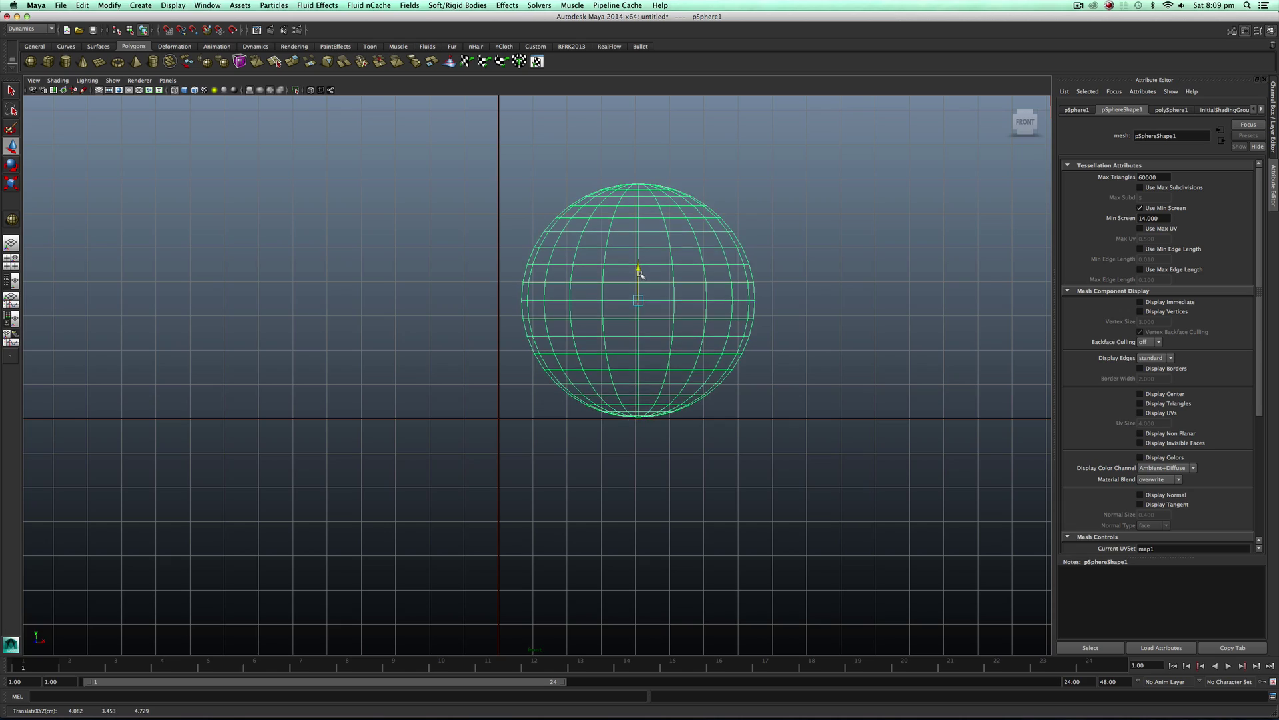
pyautogui.press('space')
pyautogui.press('space')
pyautogui.keyDown('alt'); pyautogui.moveTo(627, 313); pyautogui.dragTo(616, 349); pyautogui.keyUp('alt')
pyautogui.click(611, 382)
pyautogui.click(441, 353)
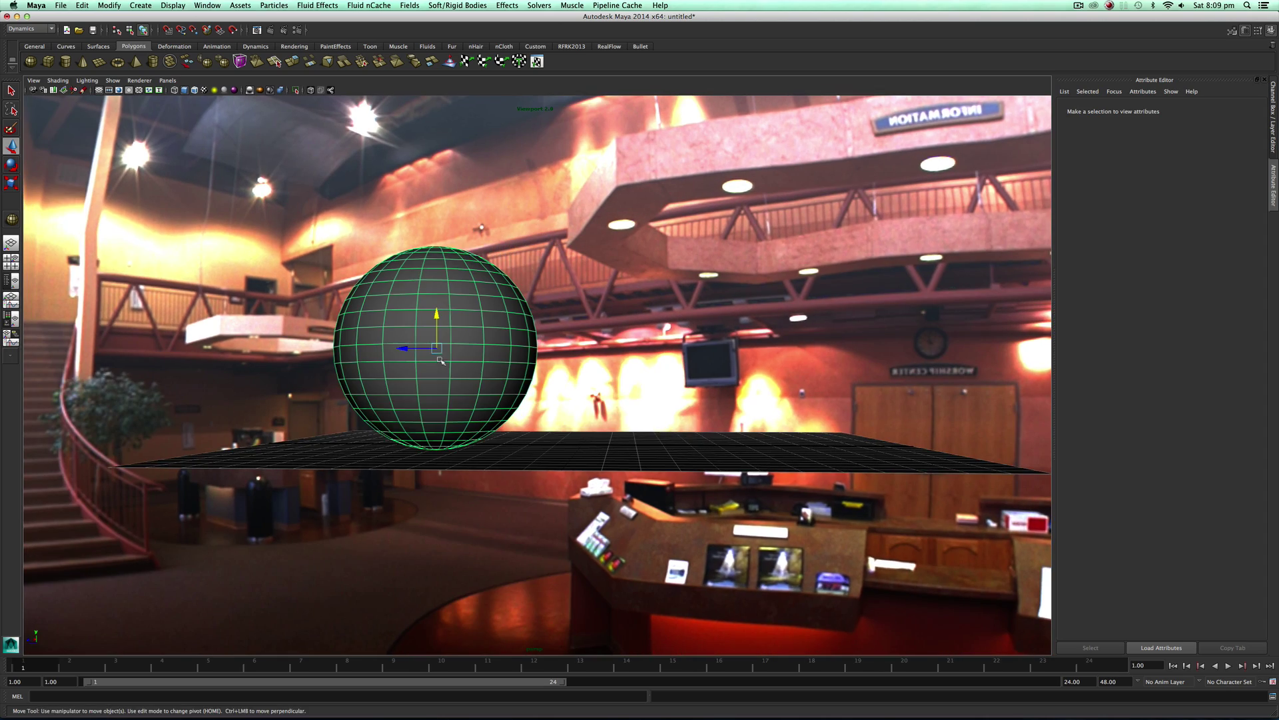
pyautogui.moveTo(438, 324); pyautogui.dragTo(438, 326)
pyautogui.click(614, 326)
pyautogui.keyDown('alt'); pyautogui.moveTo(614, 326); pyautogui.dragTo(575, 366); pyautogui.keyUp('alt')
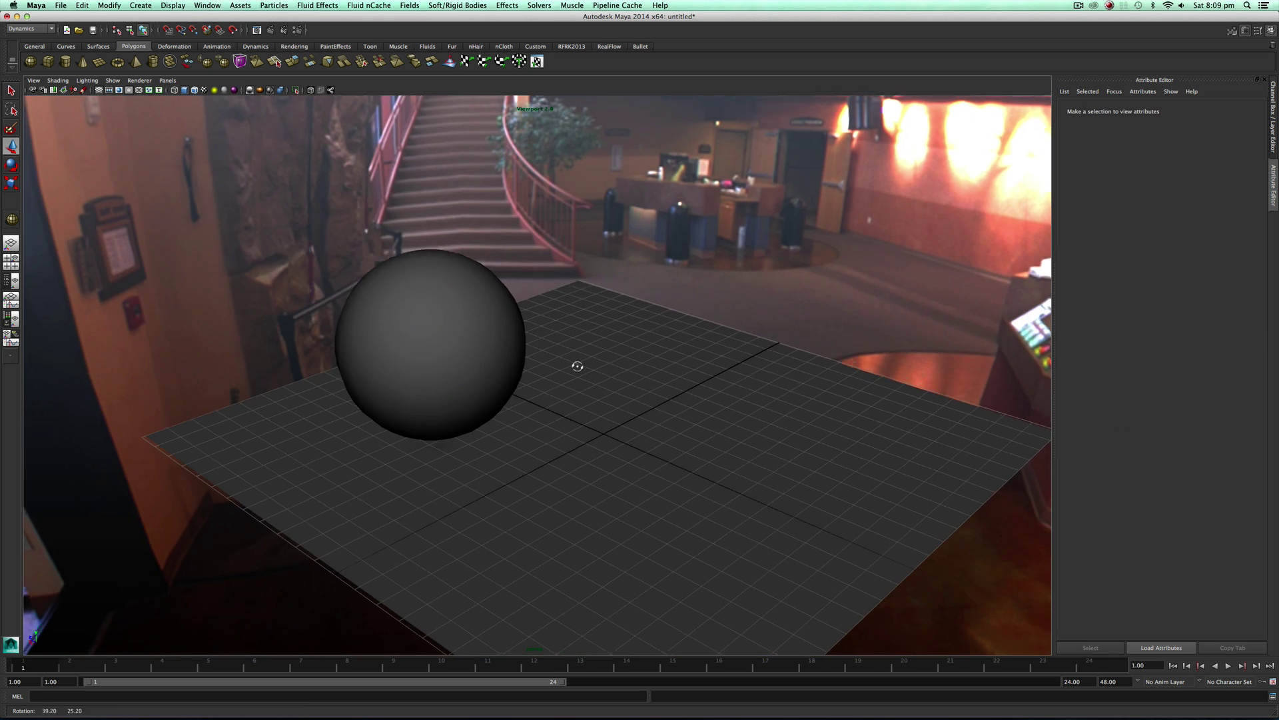
pyautogui.keyDown('alt'); pyautogui.moveTo(574, 365); pyautogui.dragTo(536, 379, button='middle'); pyautogui.keyUp('alt')
pyautogui.keyDown('alt'); pyautogui.moveTo(537, 380); pyautogui.dragTo(503, 362); pyautogui.keyUp('alt')
# Create a tall, narrow polygon box on the ground plane beside the sphere and look at it against the lobby.
pyautogui.click(48, 62)
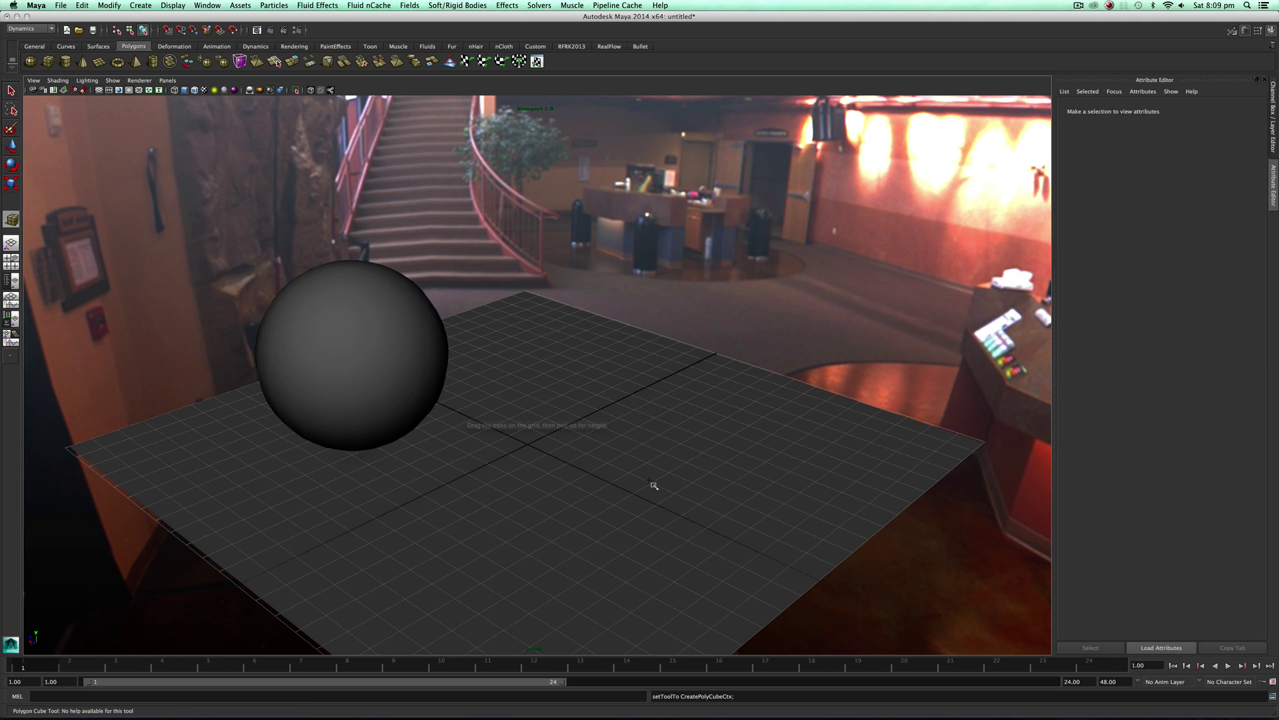
pyautogui.moveTo(653, 460); pyautogui.dragTo(694, 148)
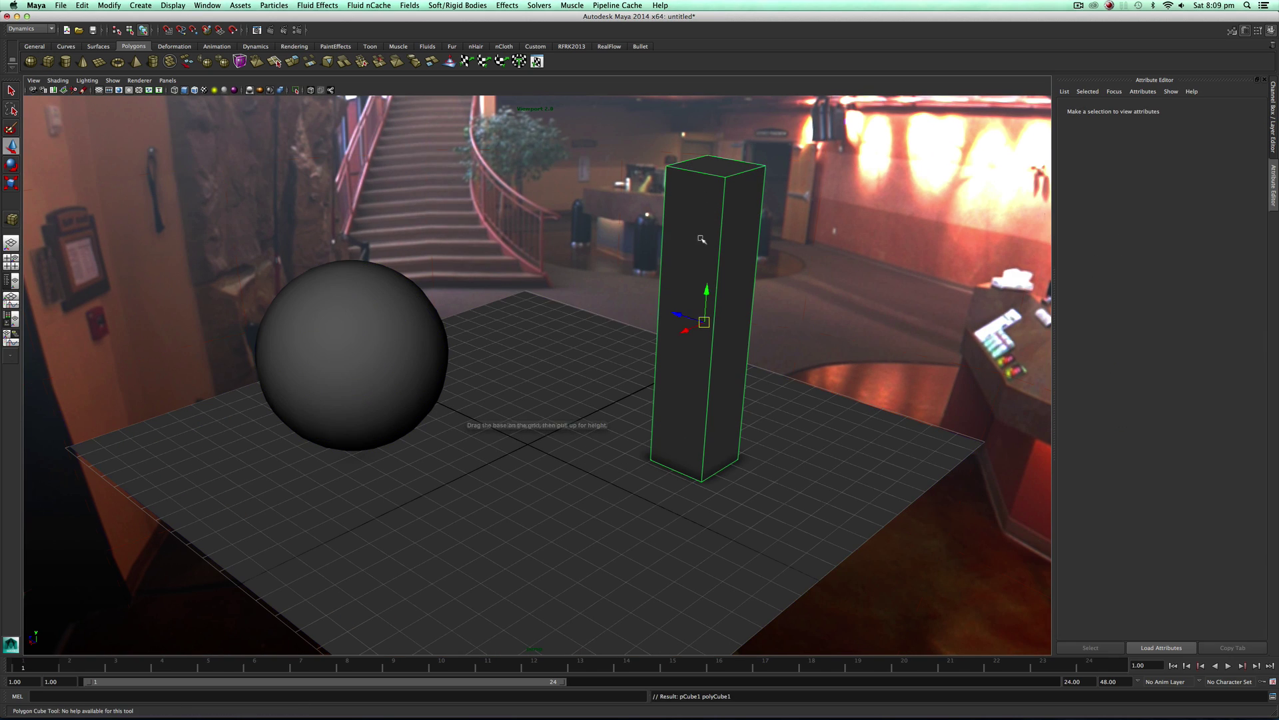
pyautogui.click(579, 366)
pyautogui.keyDown('alt'); pyautogui.moveTo(580, 366); pyautogui.dragTo(603, 399); pyautogui.keyUp('alt')
pyautogui.click(587, 408)
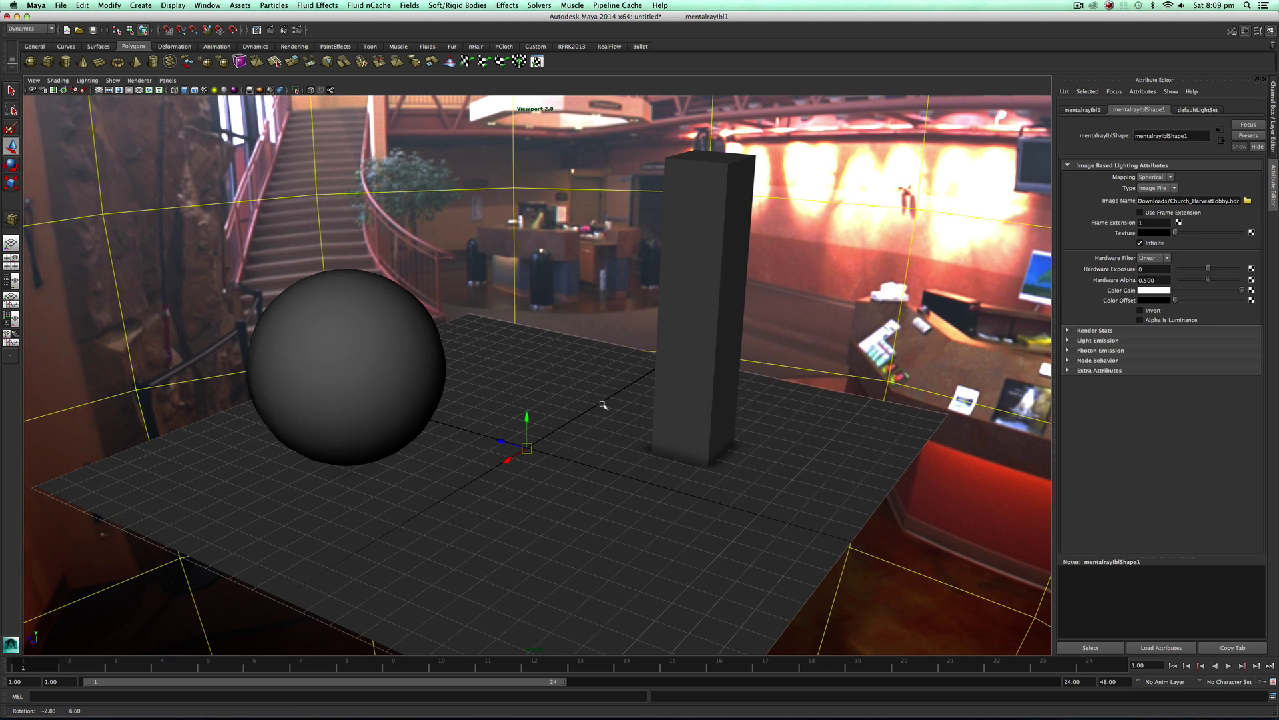
pyautogui.click(715, 329)
pyautogui.click(558, 334)
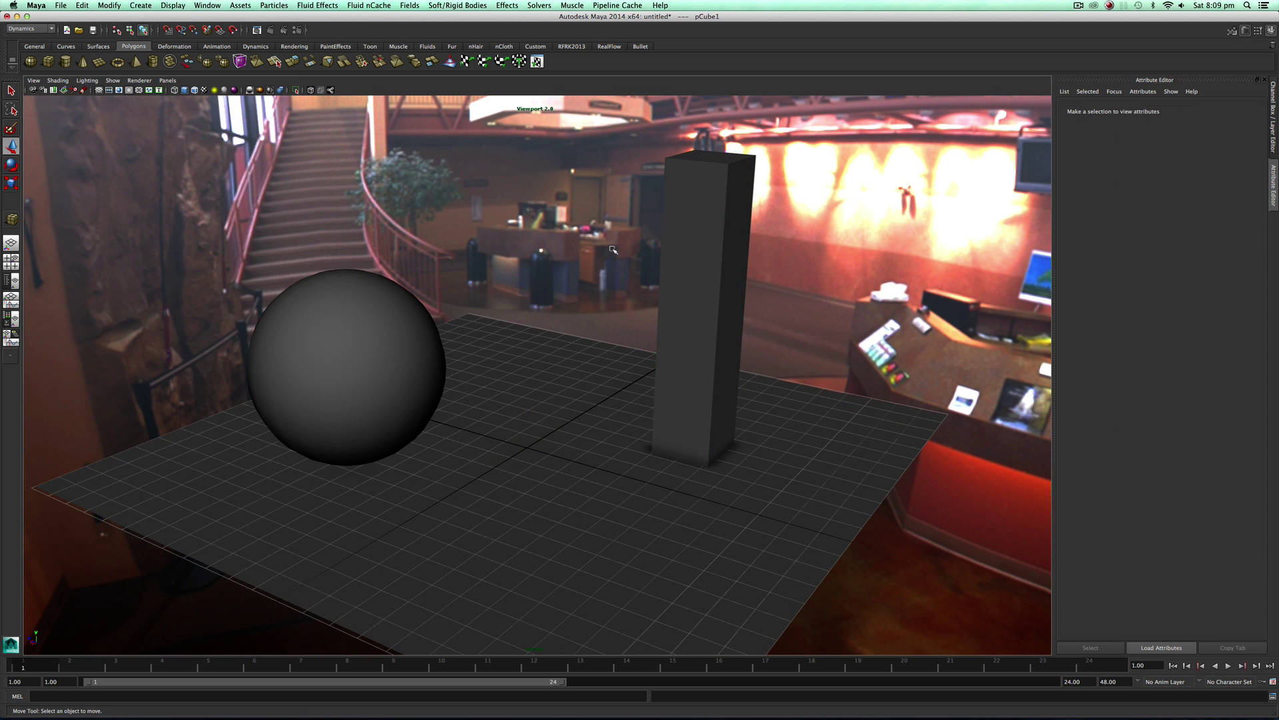
# Show the Hypershade beside the perspective view, enlarge it to full height and clear the selection.
pyautogui.click(287, 366)
pyautogui.click(8, 327)
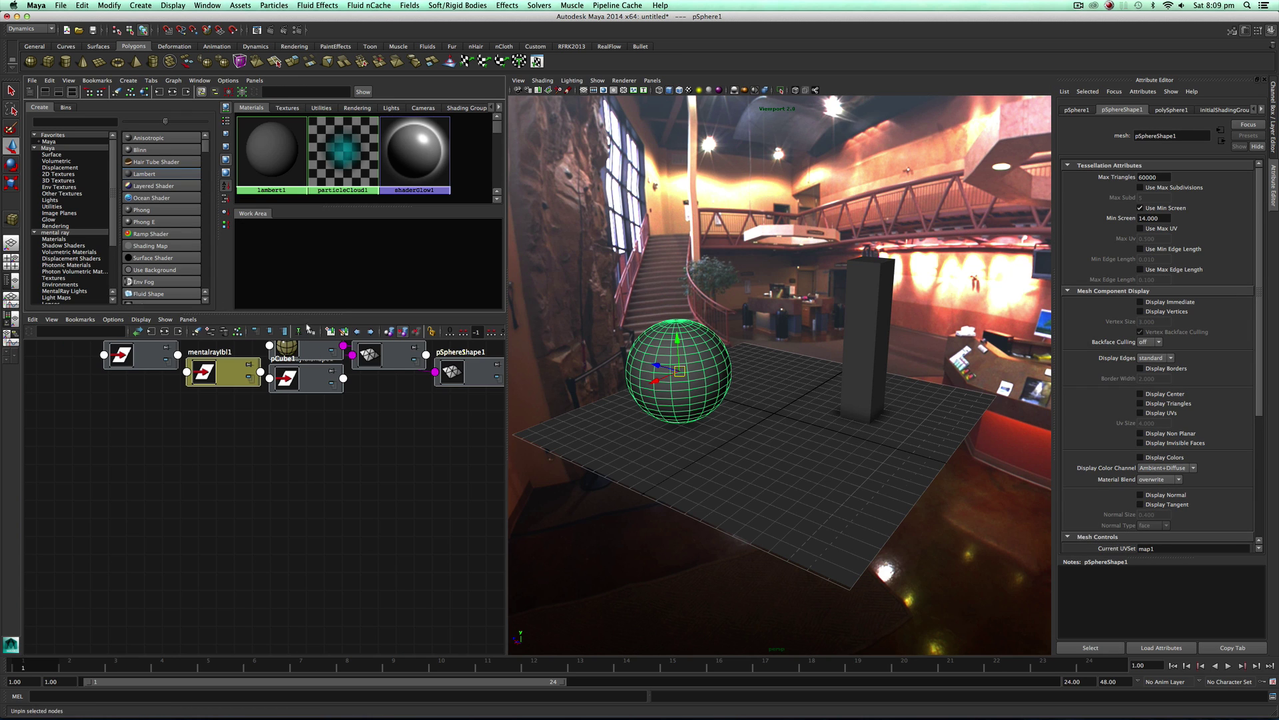
pyautogui.moveTo(303, 312); pyautogui.dragTo(300, 652)
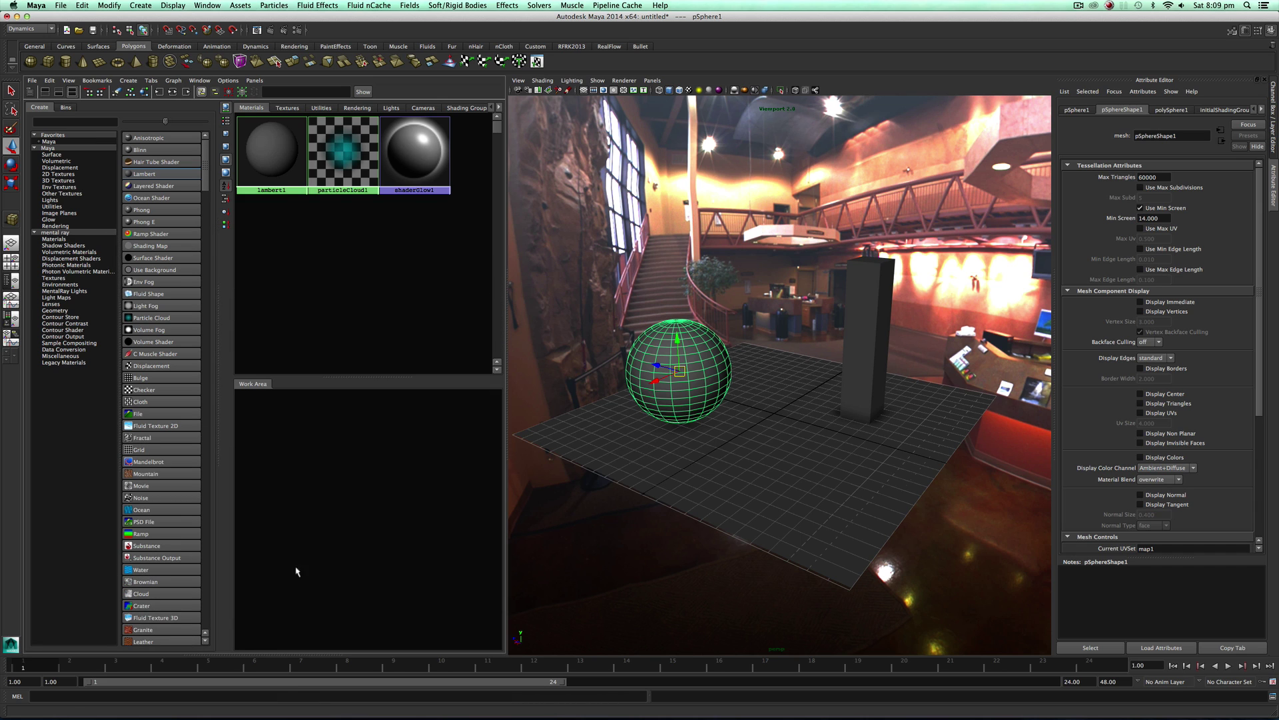
pyautogui.click(301, 294)
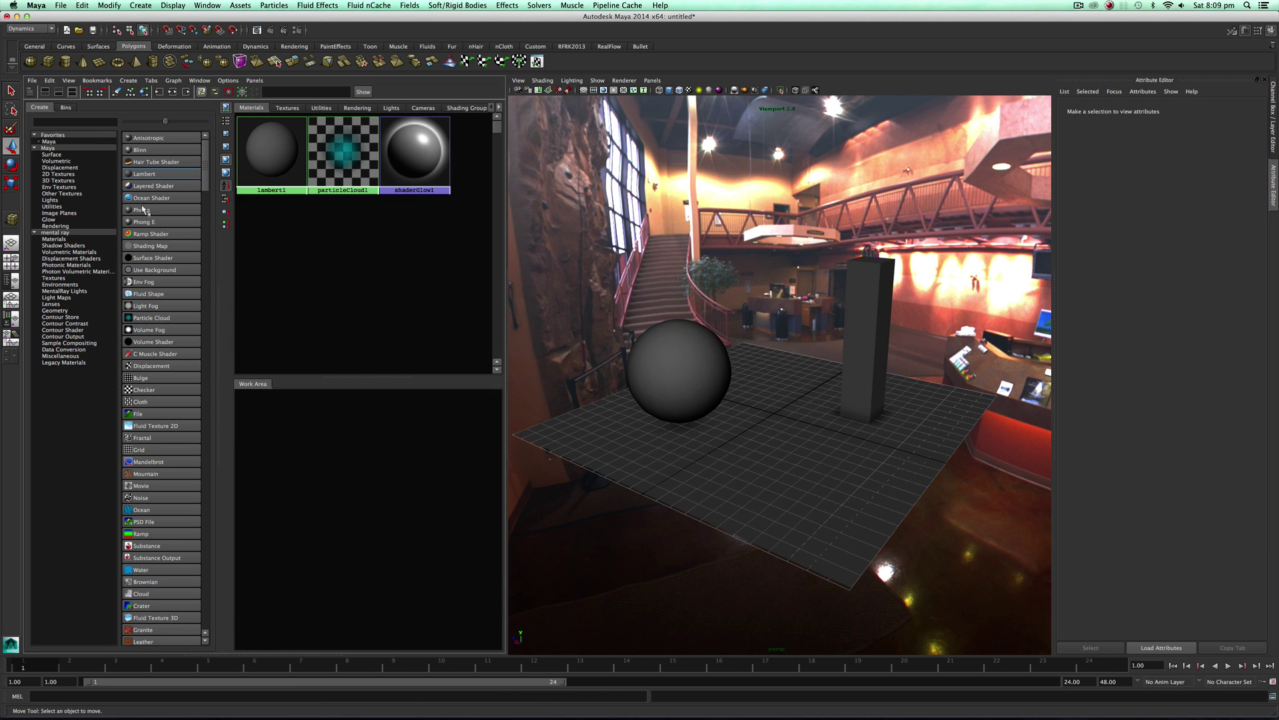
# Create a Blinn material and name it Chrome_Shader.
pyautogui.click(138, 152)
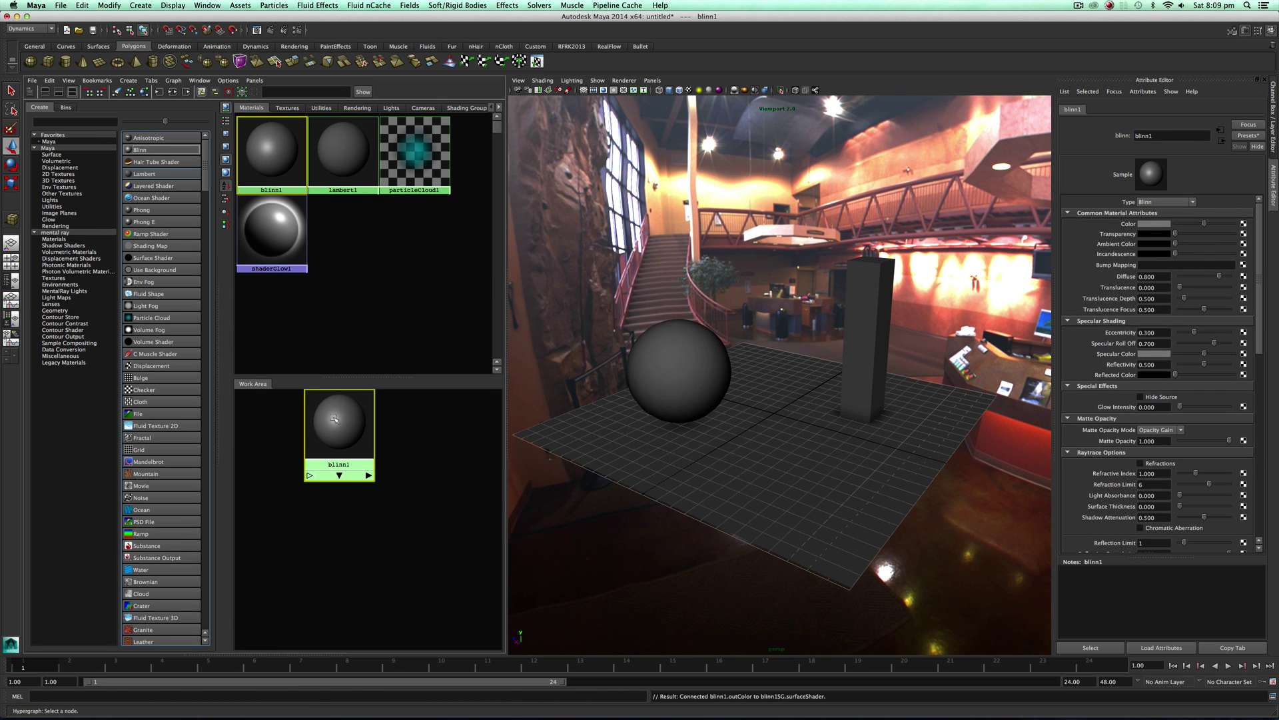
pyautogui.moveTo(334, 420); pyautogui.dragTo(365, 472)
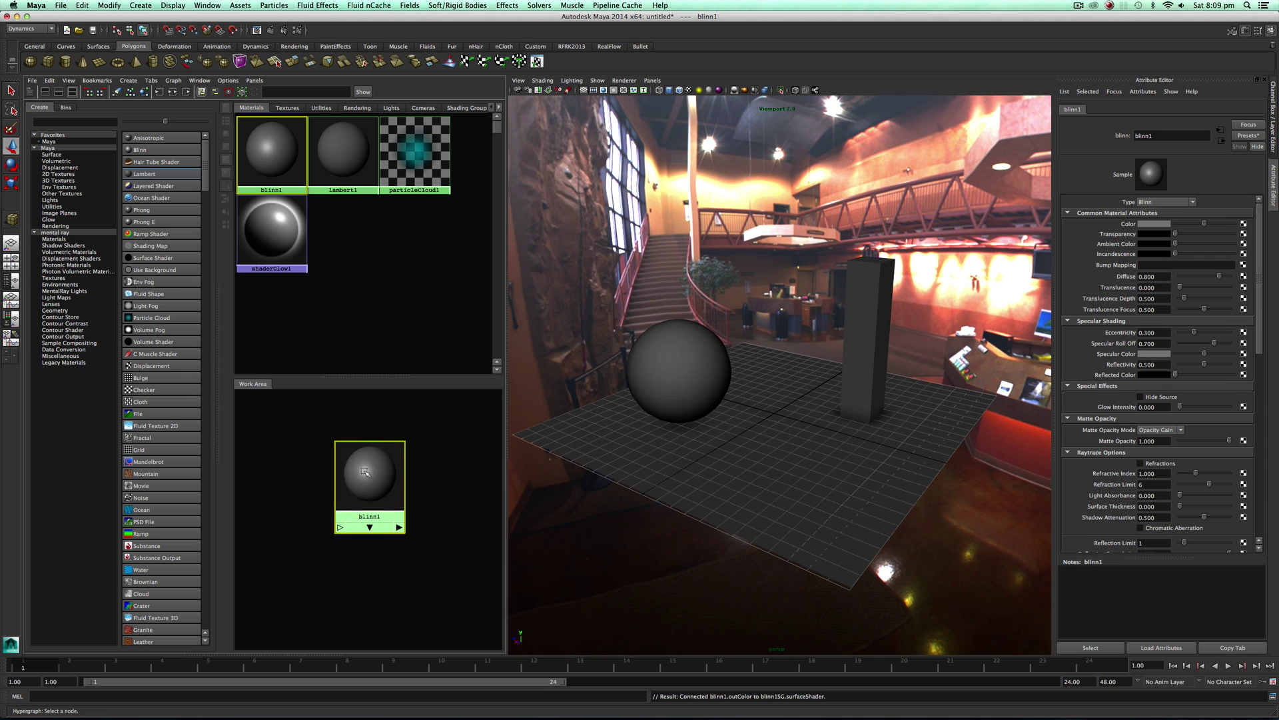
pyautogui.doubleClick(1158, 136)
pyautogui.write('Chrome_Shader')
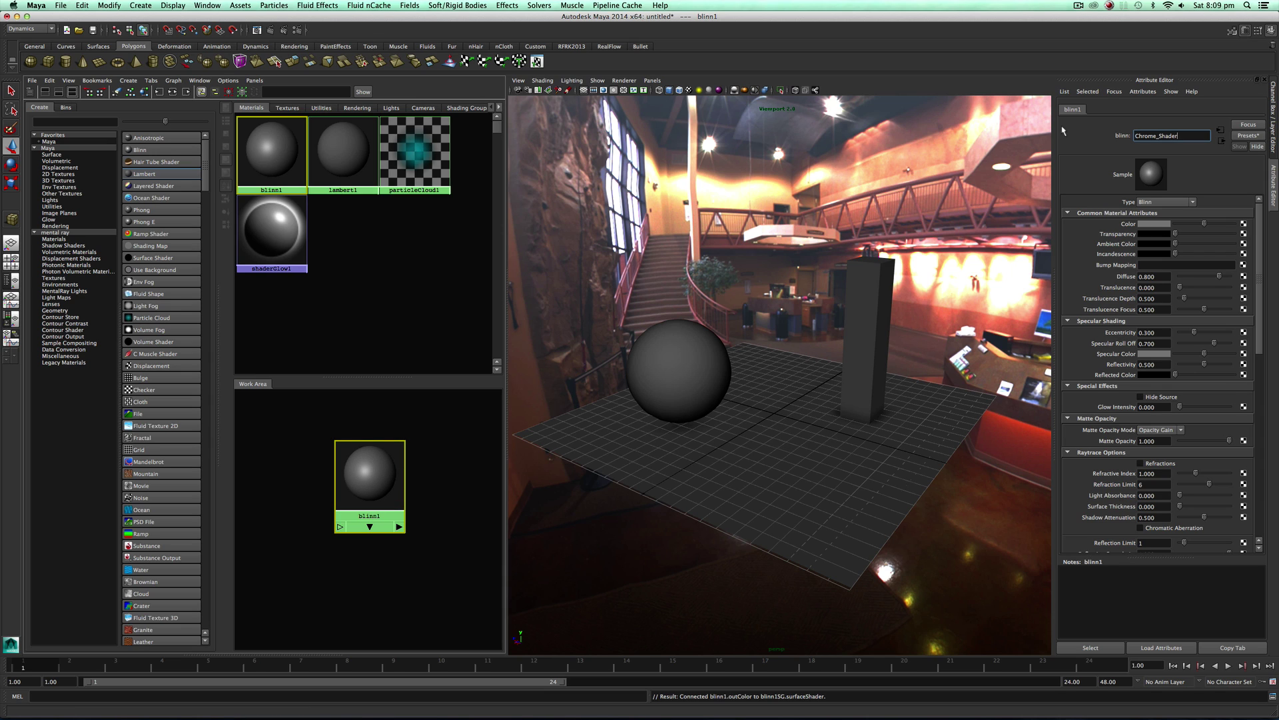
pyautogui.press('Return')
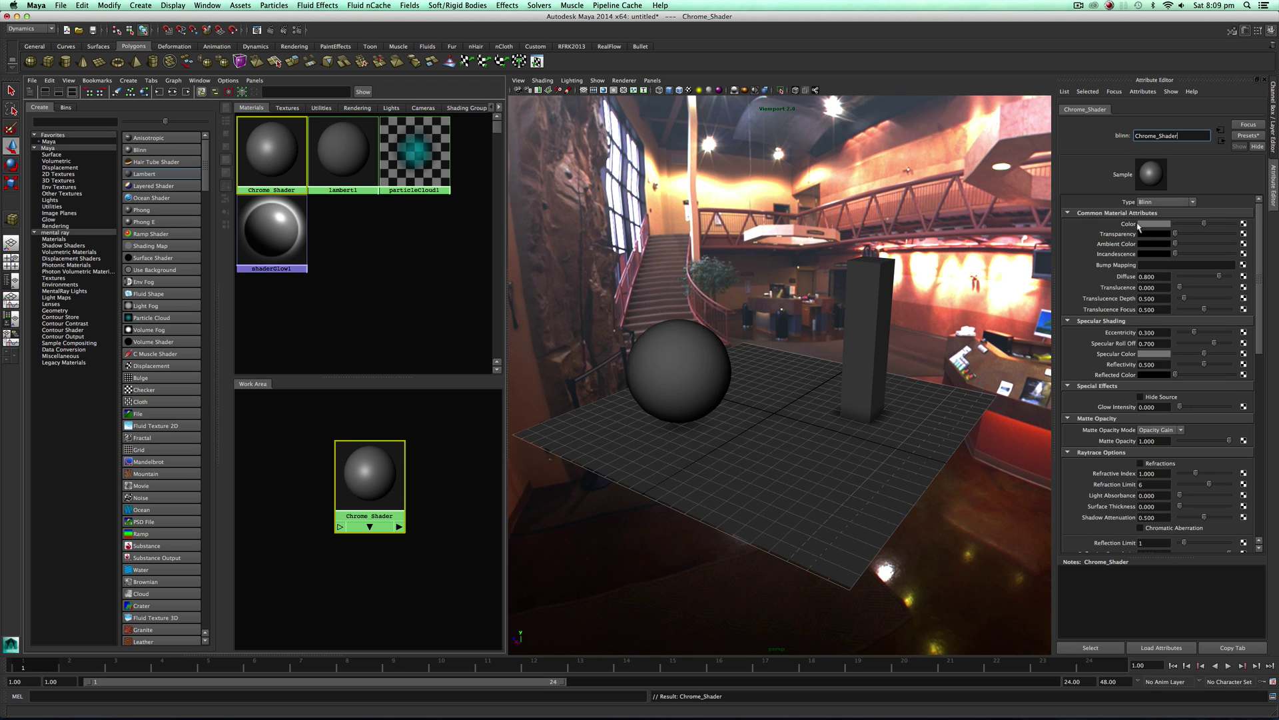
# Give Chrome_Shader a white color, reflectivity 1 and refractions, and assign it to the sphere.
pyautogui.moveTo(1212, 229); pyautogui.dragTo(1234, 224)
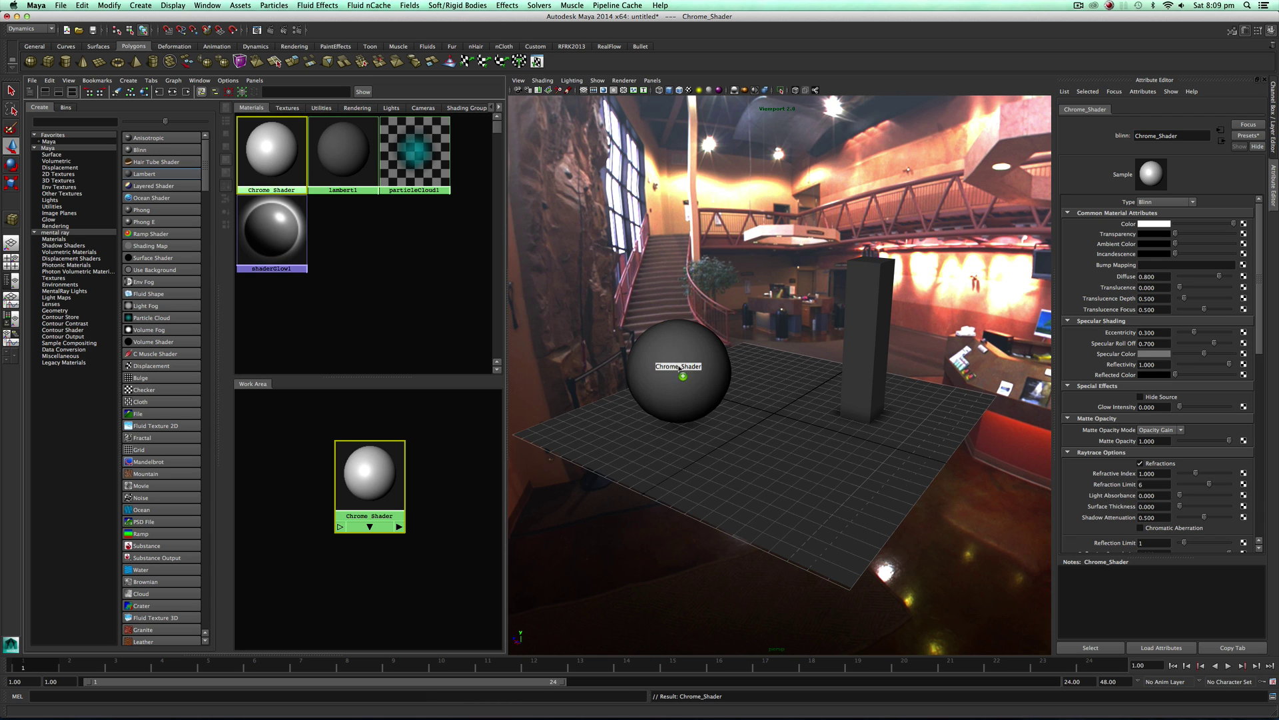
pyautogui.moveTo(679, 367); pyautogui.dragTo(679, 361, button='middle')
pyautogui.click(874, 325)
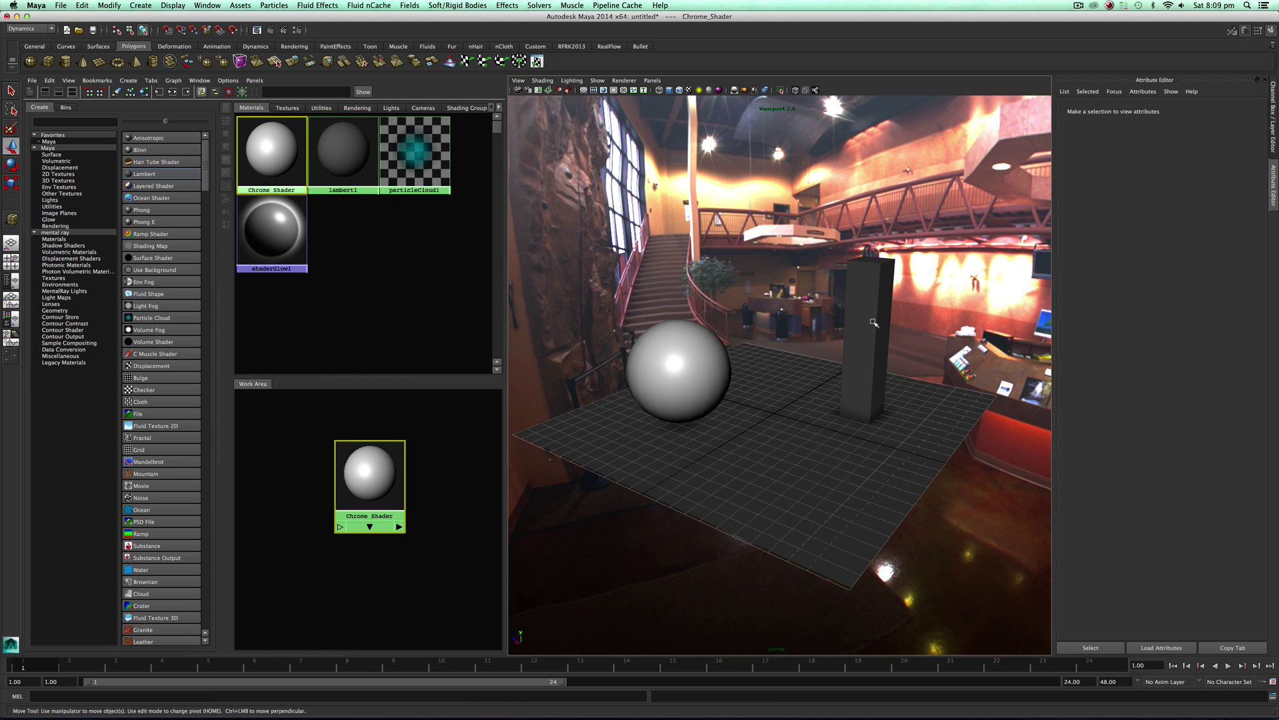
pyautogui.click(369, 292)
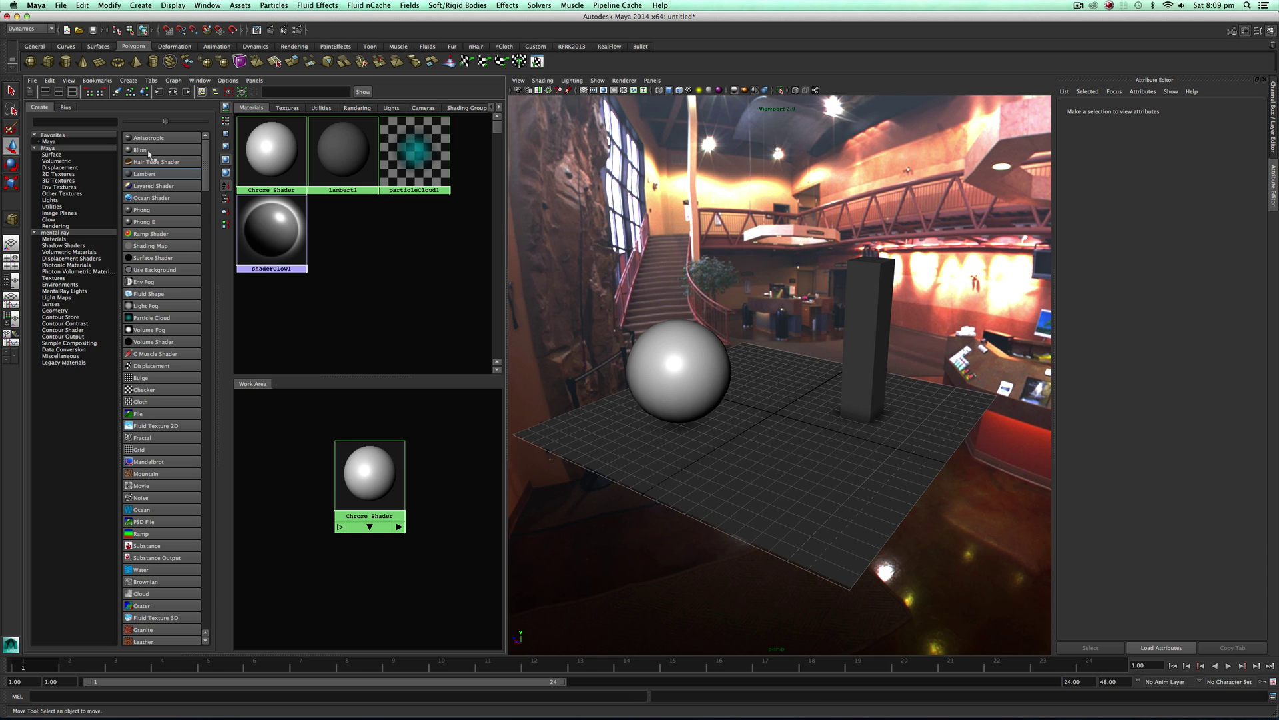
# Create a second Blinn material and name it Cube_Mat_Shader.
pyautogui.click(150, 153)
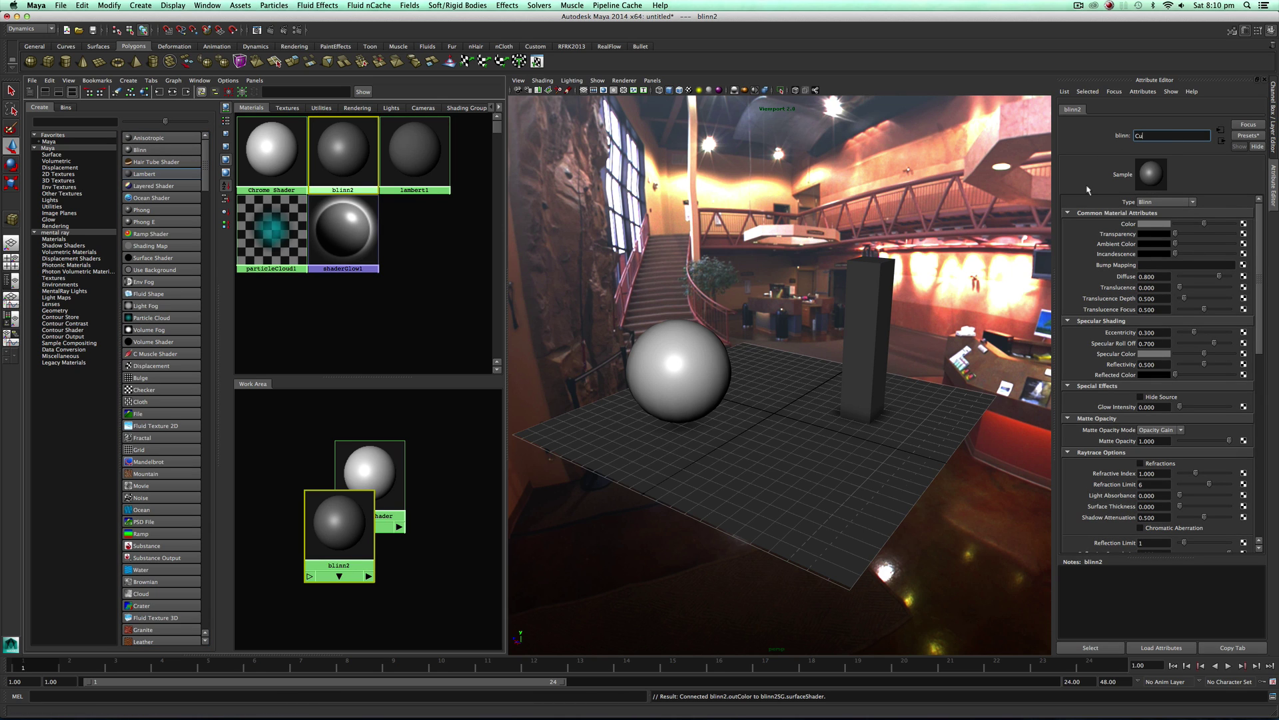
pyautogui.write('Cube_Mat')
pyautogui.press('Return')
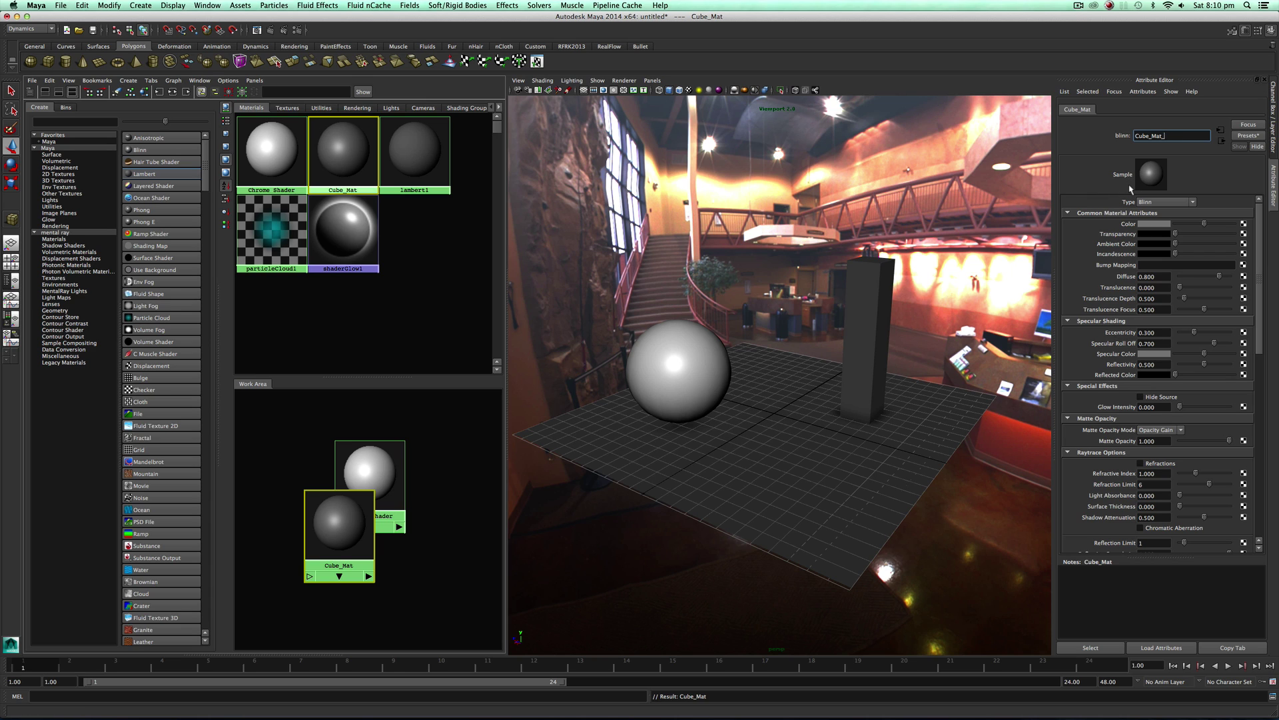
pyautogui.write('_Shader')
pyautogui.press('Return')
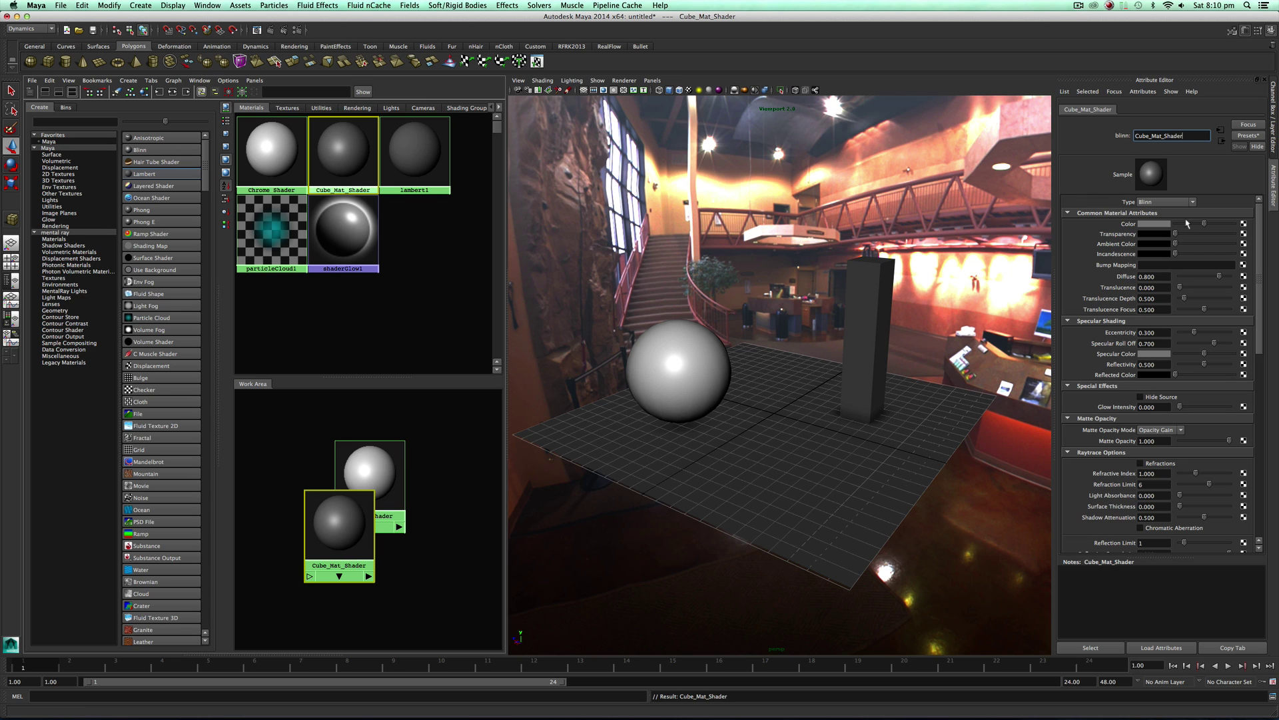
# Set Cube_Mat_Shader's color to dark grey, its eccentricity to about 0.11 and its specular roll-off to 0.525.
pyautogui.moveTo(1204, 223); pyautogui.dragTo(1155, 245)
pyautogui.click(1160, 224)
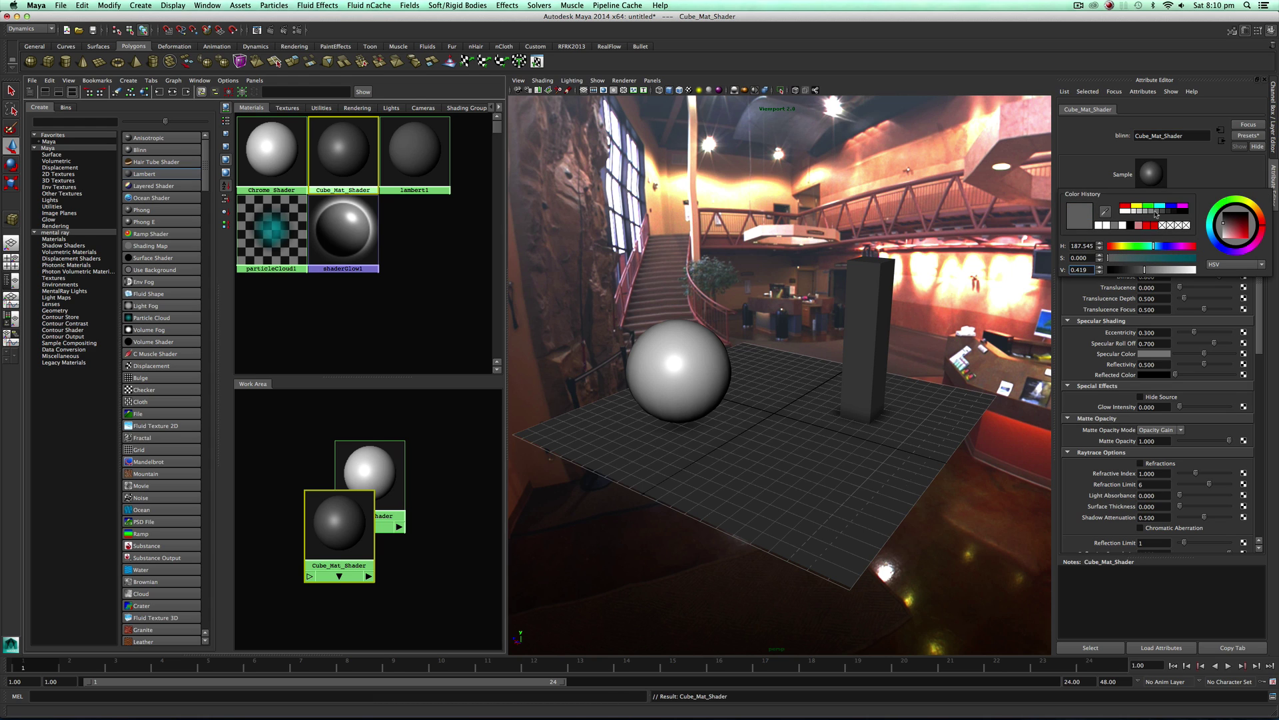
pyautogui.click(1155, 212)
pyautogui.click(1162, 212)
pyautogui.click(1168, 212)
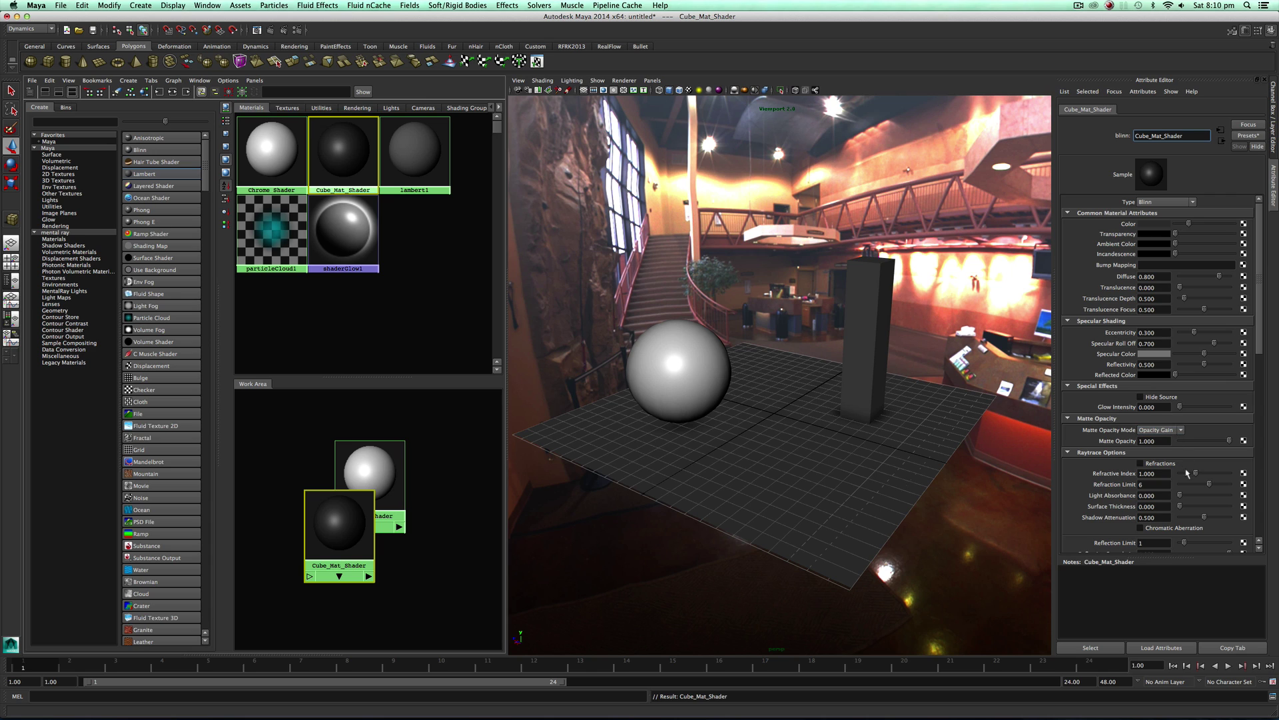
pyautogui.moveTo(1194, 332); pyautogui.dragTo(1186, 332)
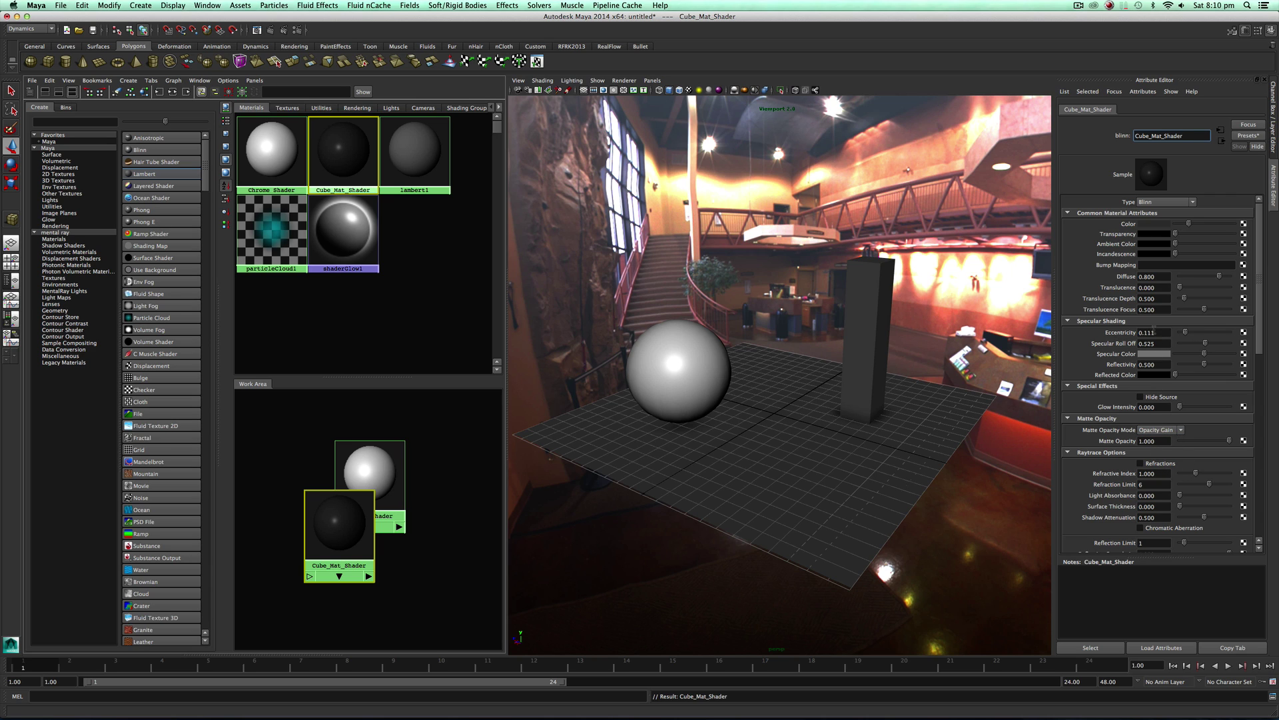
# Assign Cube_Mat_Shader to the tall box and return to the single perspective view.
pyautogui.moveTo(343, 154); pyautogui.dragTo(890, 308, button='middle')
pyautogui.keyDown('alt'); pyautogui.moveTo(801, 306); pyautogui.dragTo(796, 440); pyautogui.keyUp('alt')
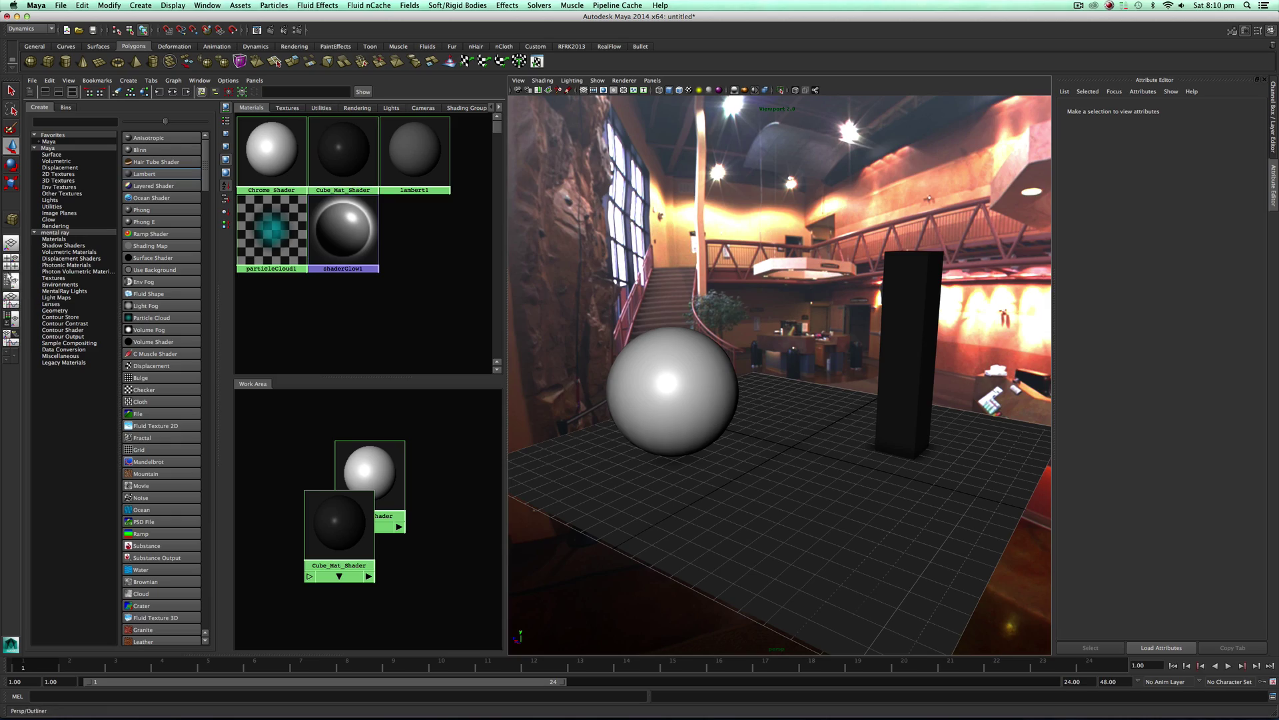
pyautogui.click(11, 243)
pyautogui.press('space')
# Turn on the resolution gate, frame the sphere and box inside it, and render the current frame with mental ray.
pyautogui.hotkey('ctrl', 'space')
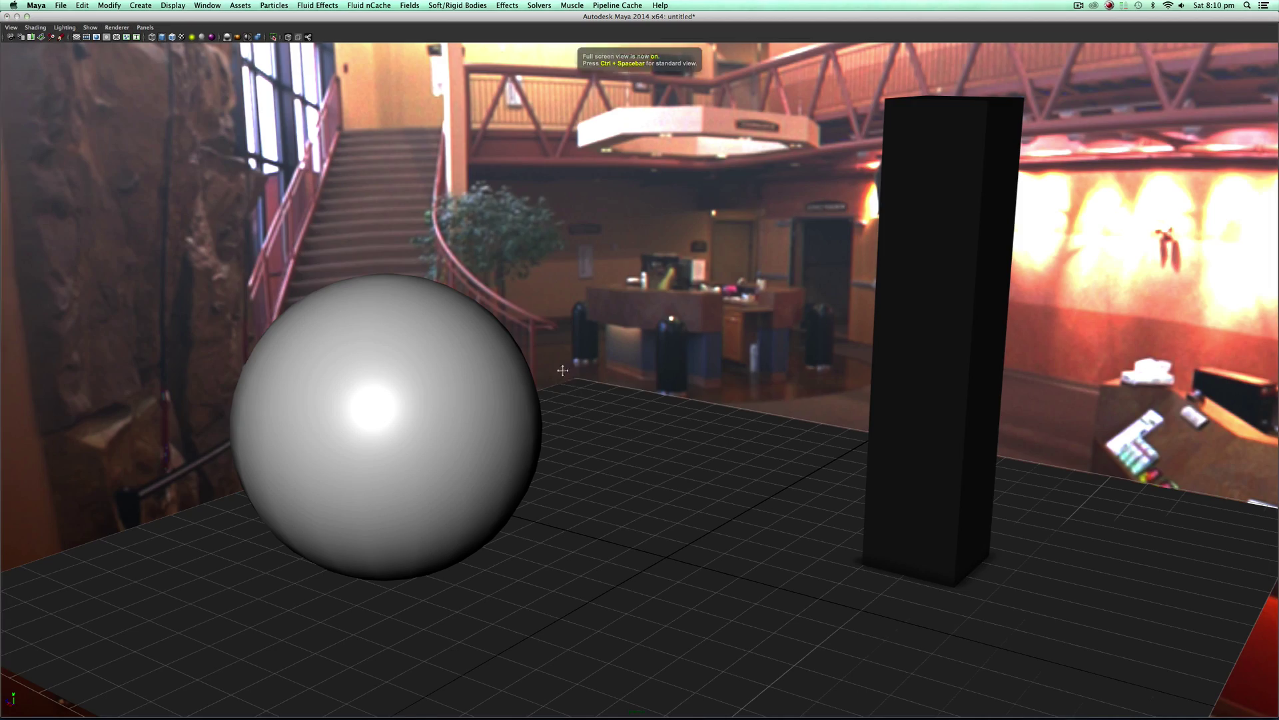
pyautogui.keyDown('alt'); pyautogui.moveTo(588, 323); pyautogui.dragTo(579, 360); pyautogui.keyUp('alt')
pyautogui.scroll(4, 602, 361)
pyautogui.hotkey('ctrl', 'space')
pyautogui.keyDown('alt'); pyautogui.moveTo(634, 367); pyautogui.dragTo(630, 357, button='middle'); pyautogui.keyUp('alt')
pyautogui.scroll(2, 536, 297)
pyautogui.keyDown('alt'); pyautogui.moveTo(537, 293); pyautogui.dragTo(526, 366); pyautogui.keyUp('alt')
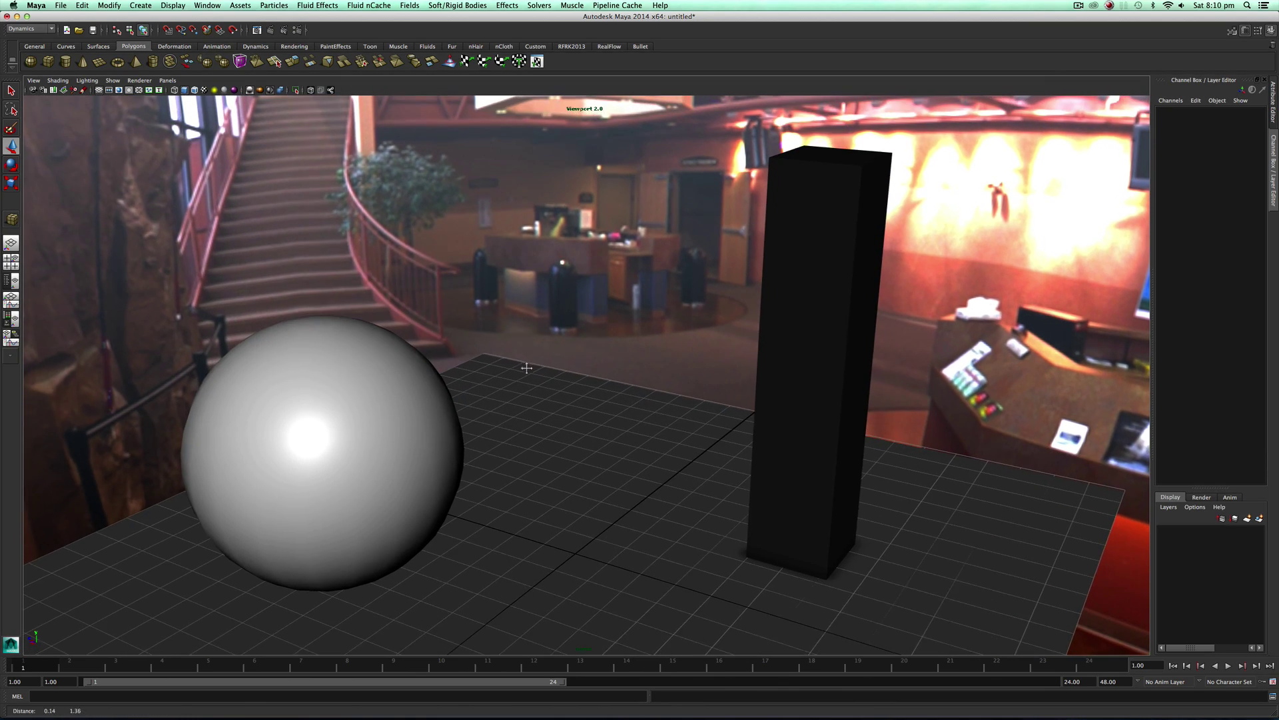
pyautogui.click(119, 90)
pyautogui.keyDown('alt'); pyautogui.moveTo(518, 301); pyautogui.dragTo(527, 267, button='middle'); pyautogui.keyUp('alt')
pyautogui.scroll(2, 526, 267)
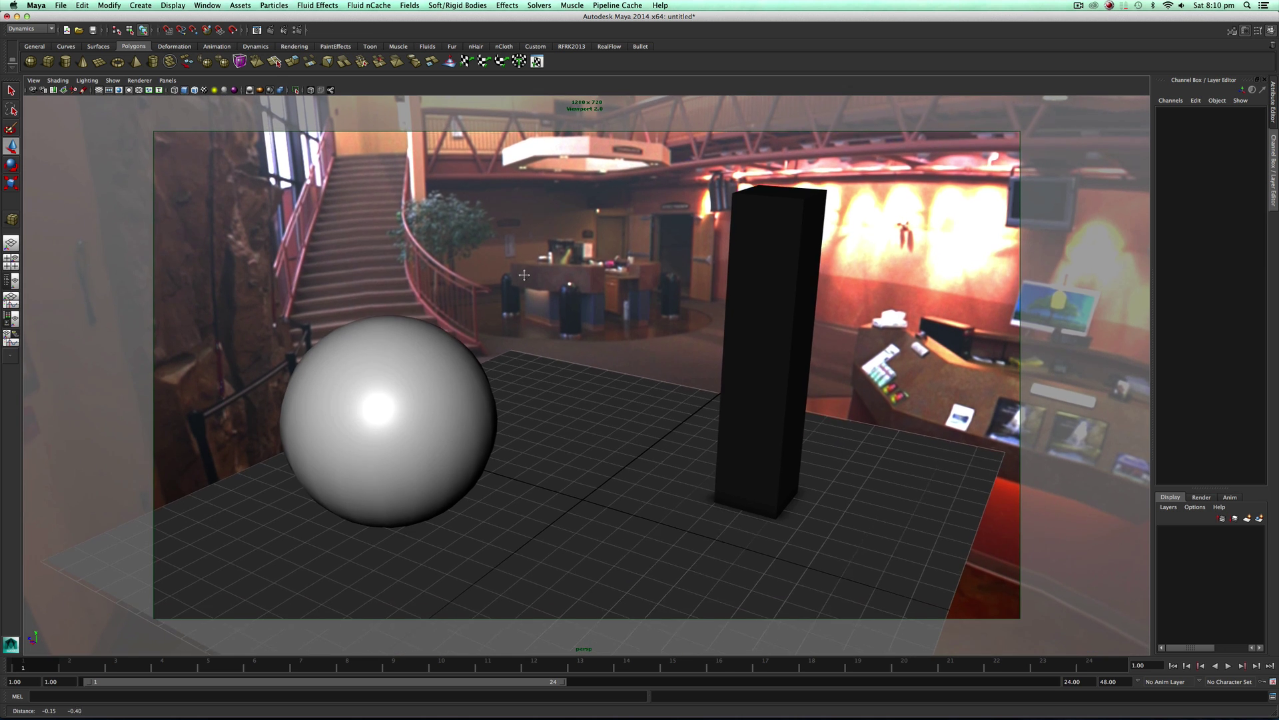
pyautogui.keyDown('alt'); pyautogui.moveTo(527, 267); pyautogui.dragTo(525, 270); pyautogui.keyUp('alt')
pyautogui.keyDown('alt'); pyautogui.moveTo(526, 270); pyautogui.dragTo(556, 310, button='middle'); pyautogui.keyUp('alt')
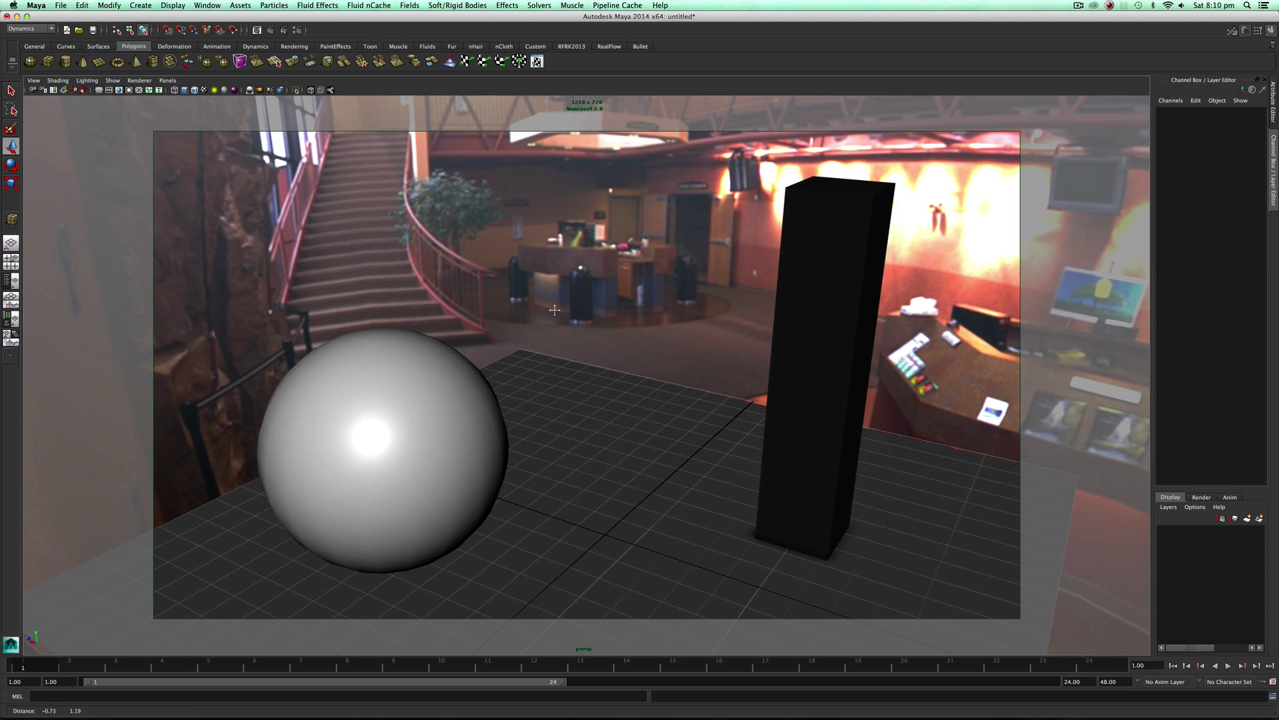
pyautogui.click(270, 31)
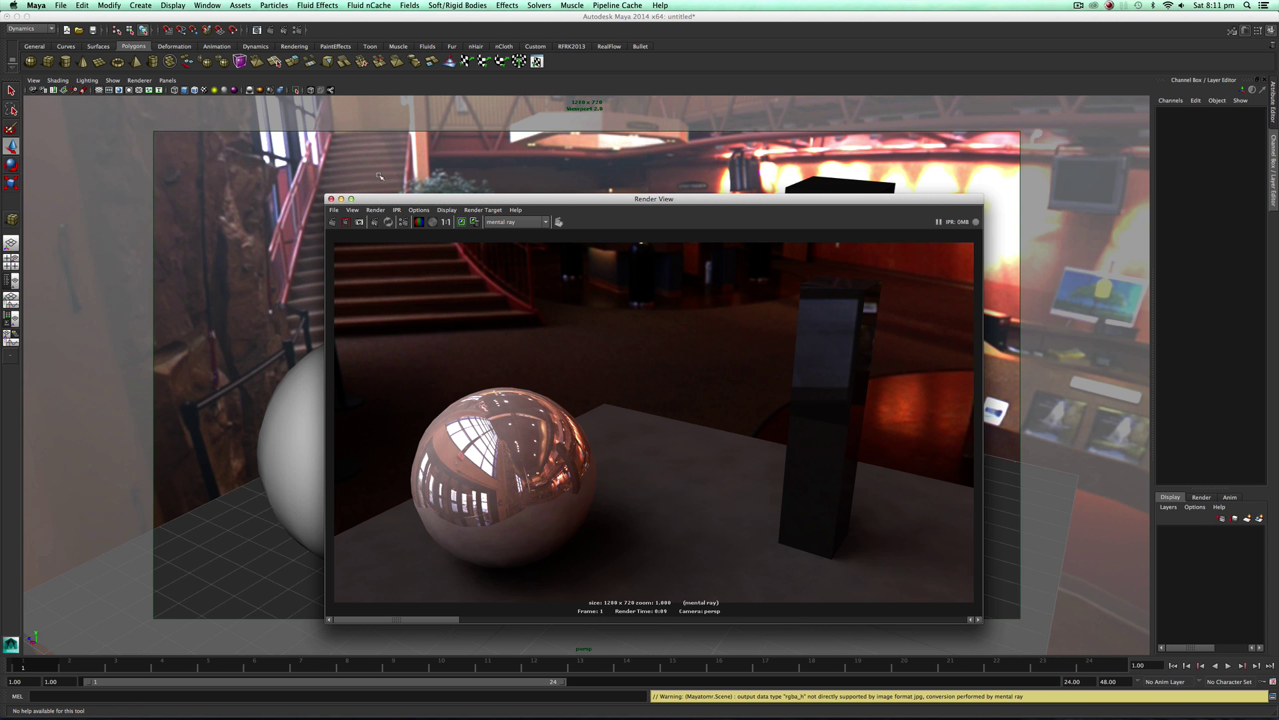
# Open the sphere's Chrome_Shader attributes and set its color to black.
pyautogui.click(301, 451)
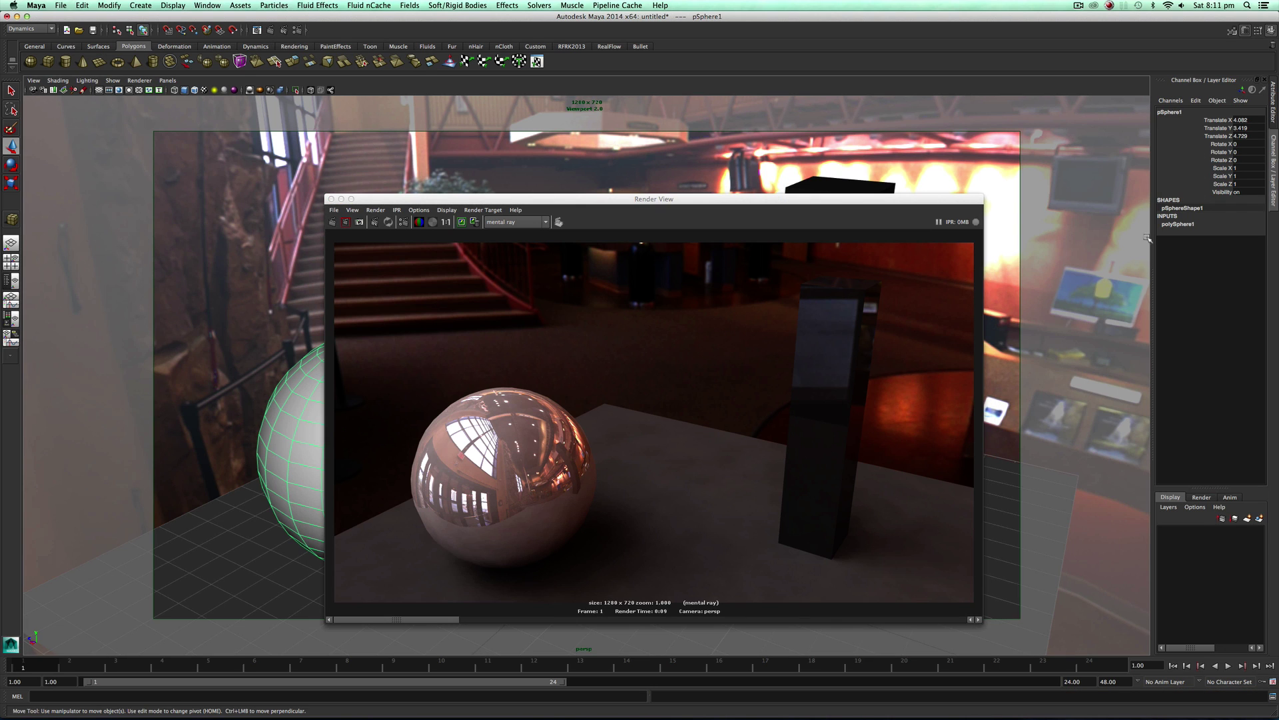
pyautogui.click(1245, 30)
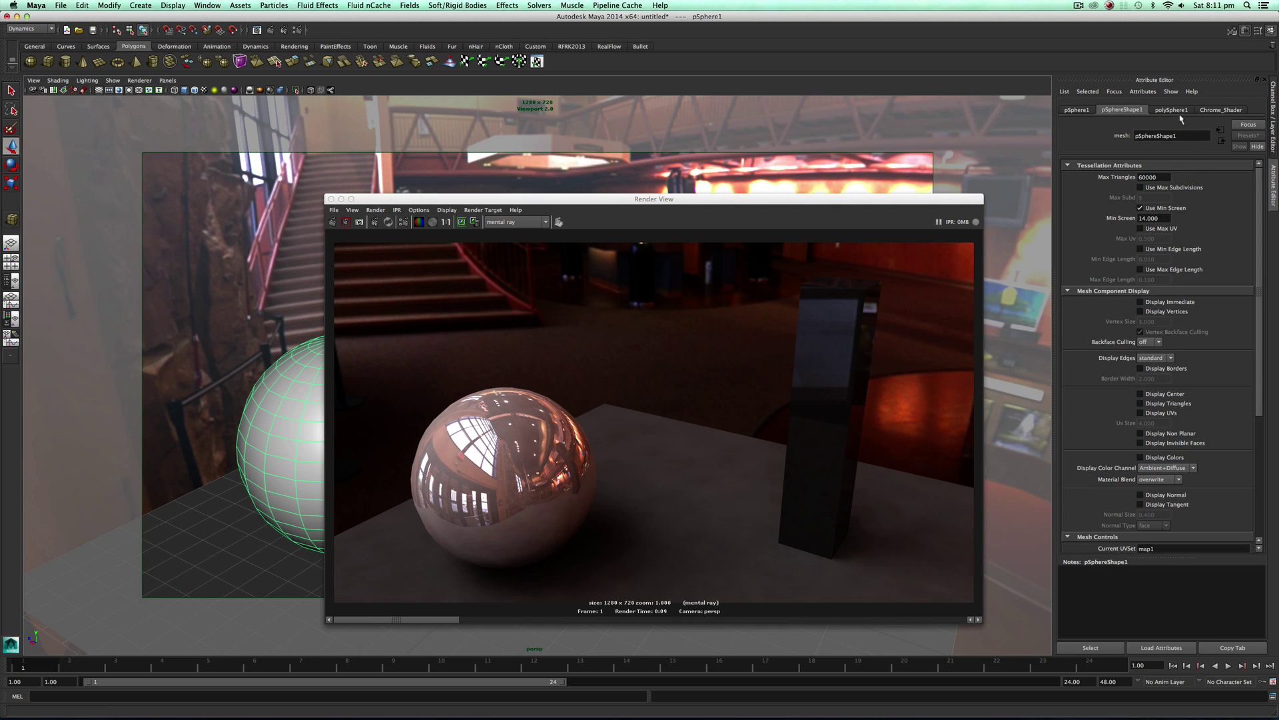
pyautogui.click(1221, 109)
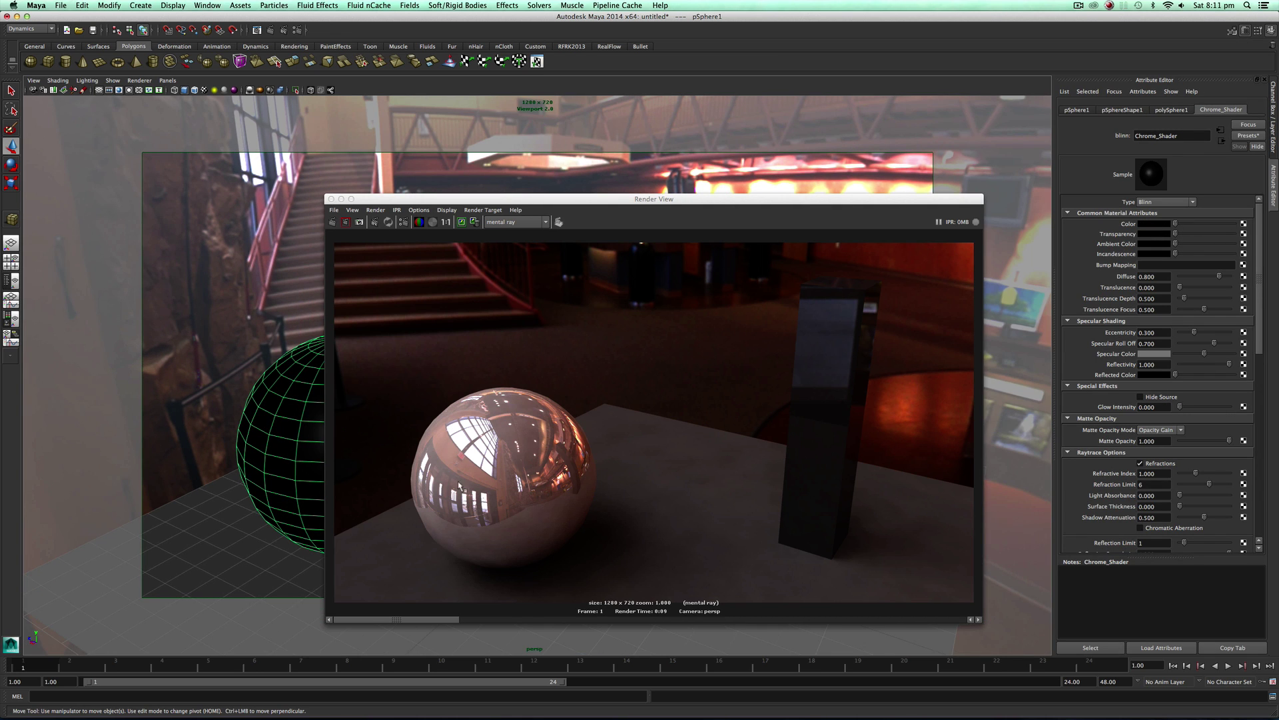
# Set the reflectivity of the tall box's Cube_Mat_Shader to 0, re-render the frame and close the render window.
pyautogui.moveTo(684, 198); pyautogui.dragTo(463, 156)
pyautogui.click(788, 293)
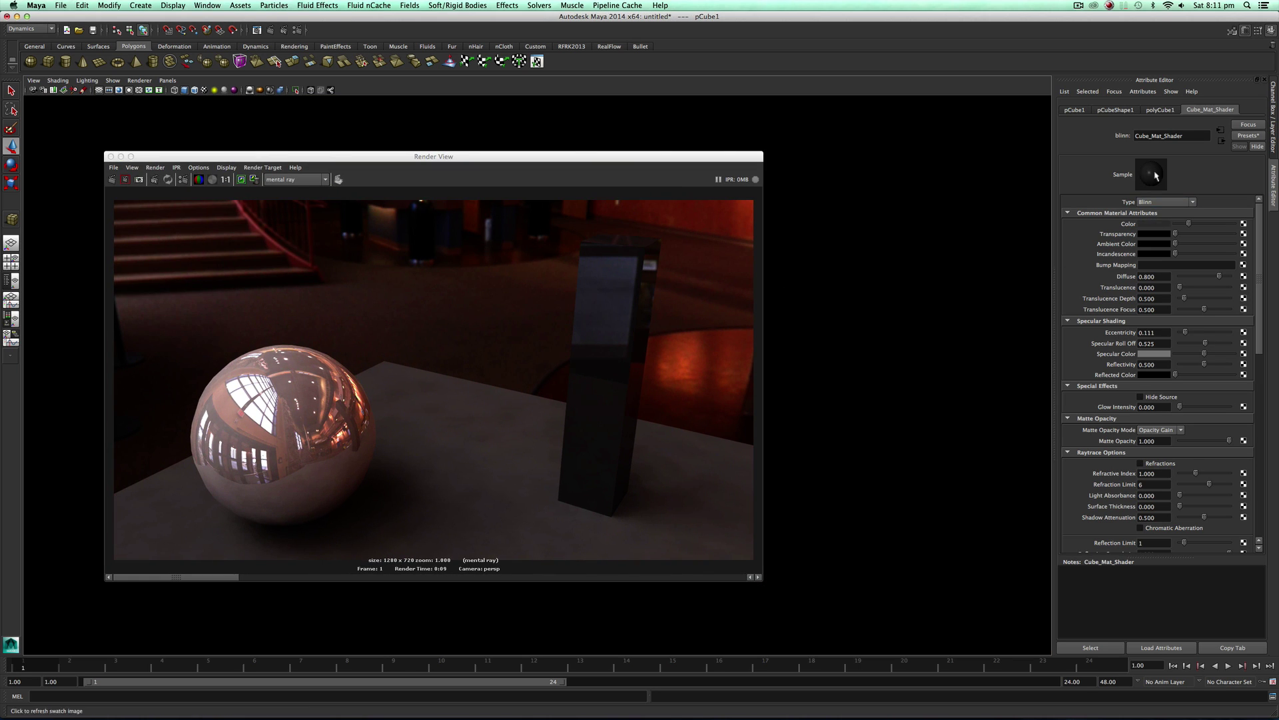
pyautogui.scroll(-2, 1101, 452)
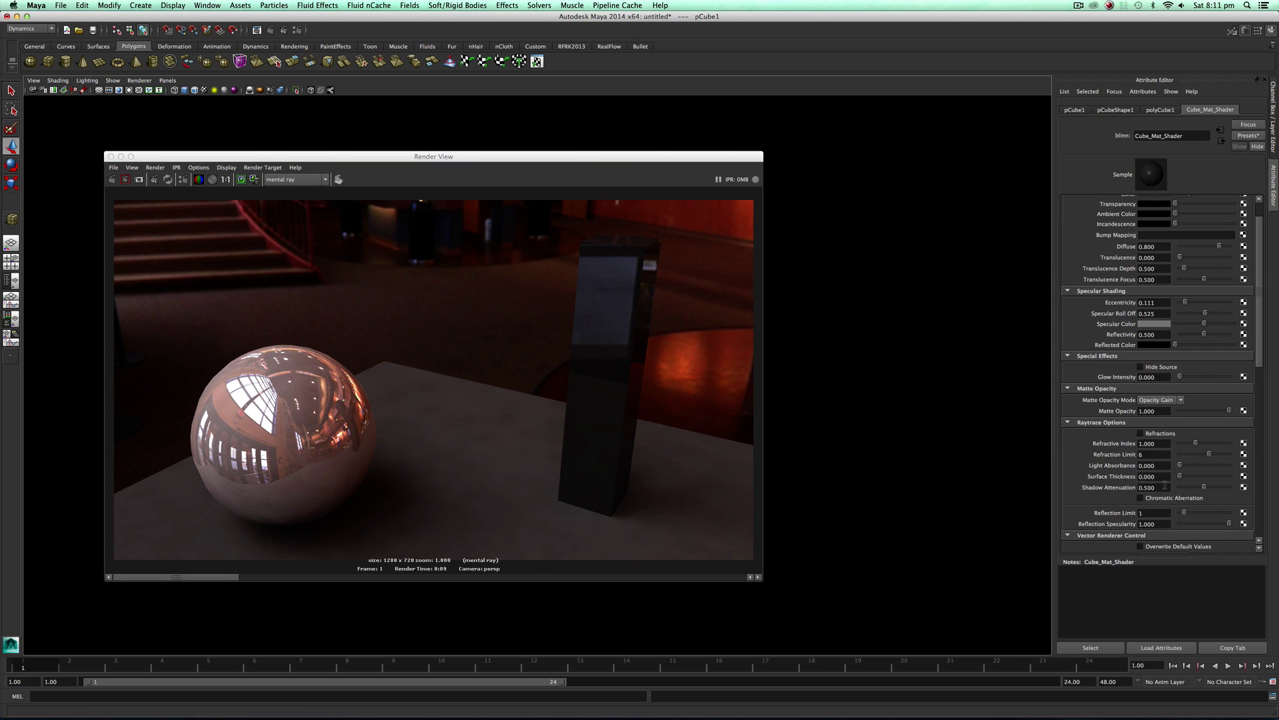
pyautogui.moveTo(1182, 335); pyautogui.dragTo(1173, 335)
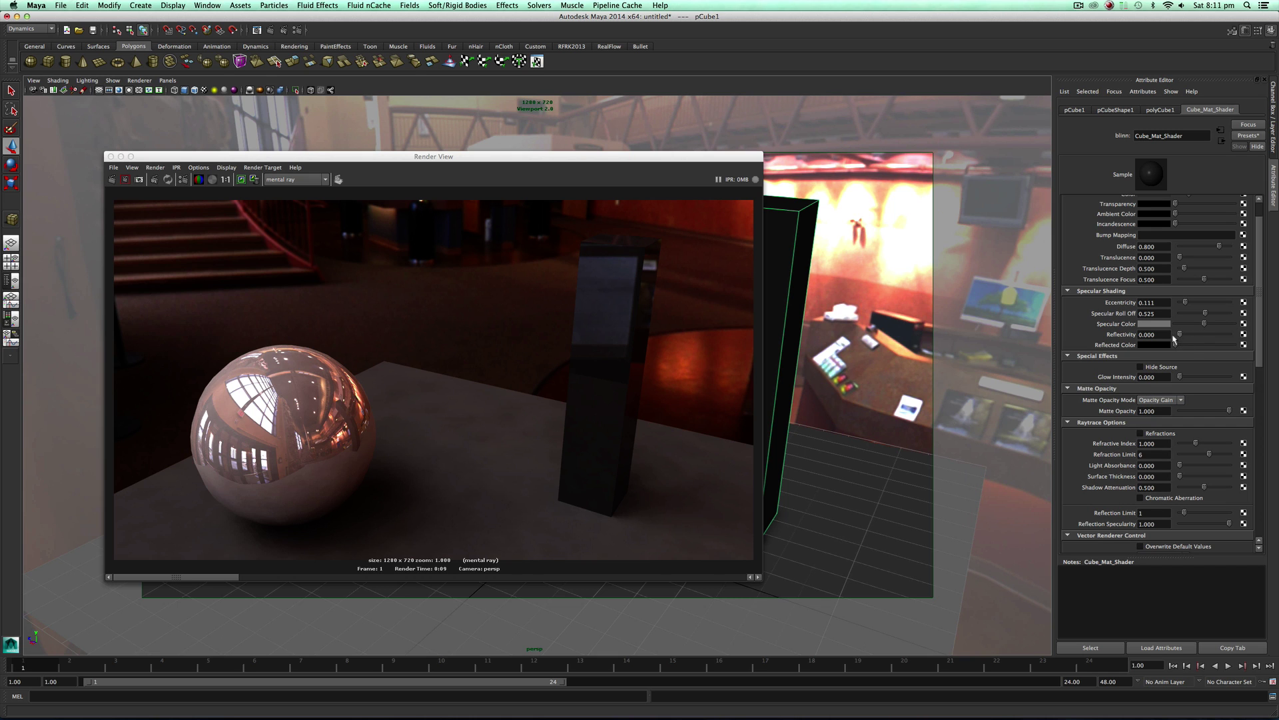
pyautogui.click(113, 180)
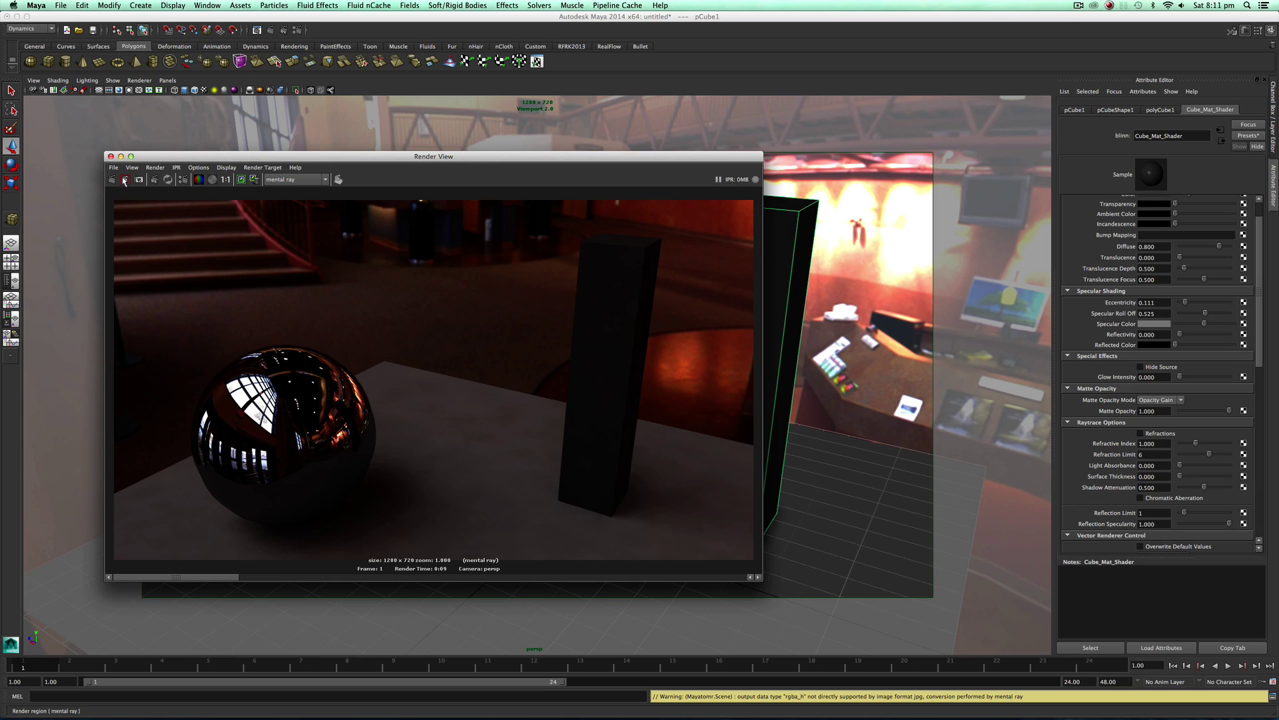
pyautogui.click(111, 156)
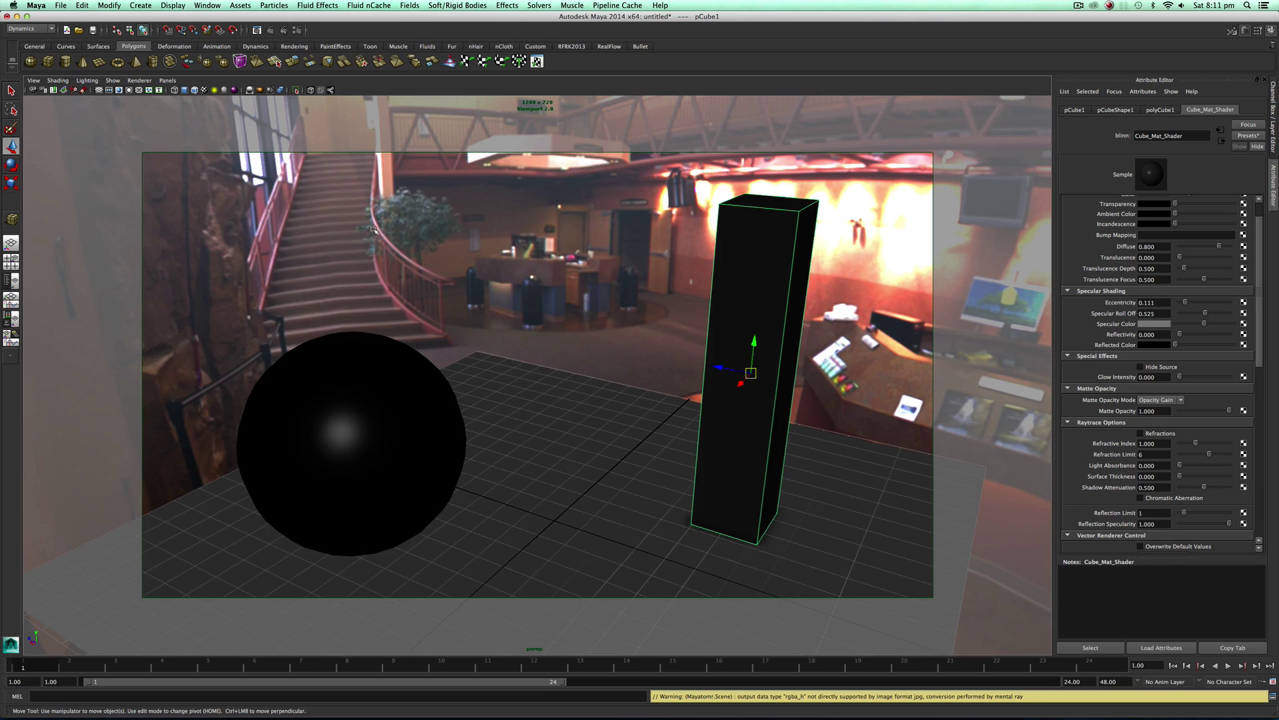
# Select the image-based lighting environment sphere, scale it up uniformly around the scene and deselect it.
pyautogui.moveTo(569, 339)
pyautogui.keyDown('alt'); pyautogui.mouseDown()
pyautogui.moveTo(558, 351)
pyautogui.moveTo(545, 341)
pyautogui.mouseUp(); pyautogui.keyUp('alt')
pyautogui.click(521, 194)
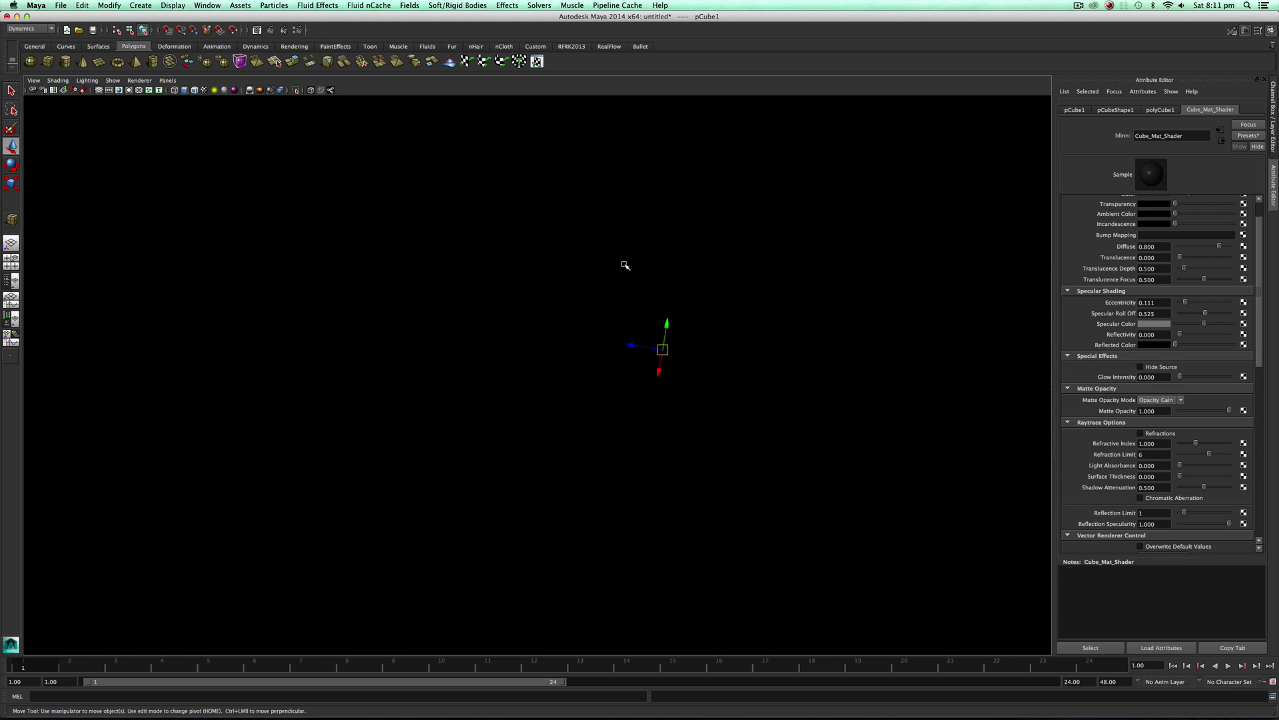
pyautogui.press('r')
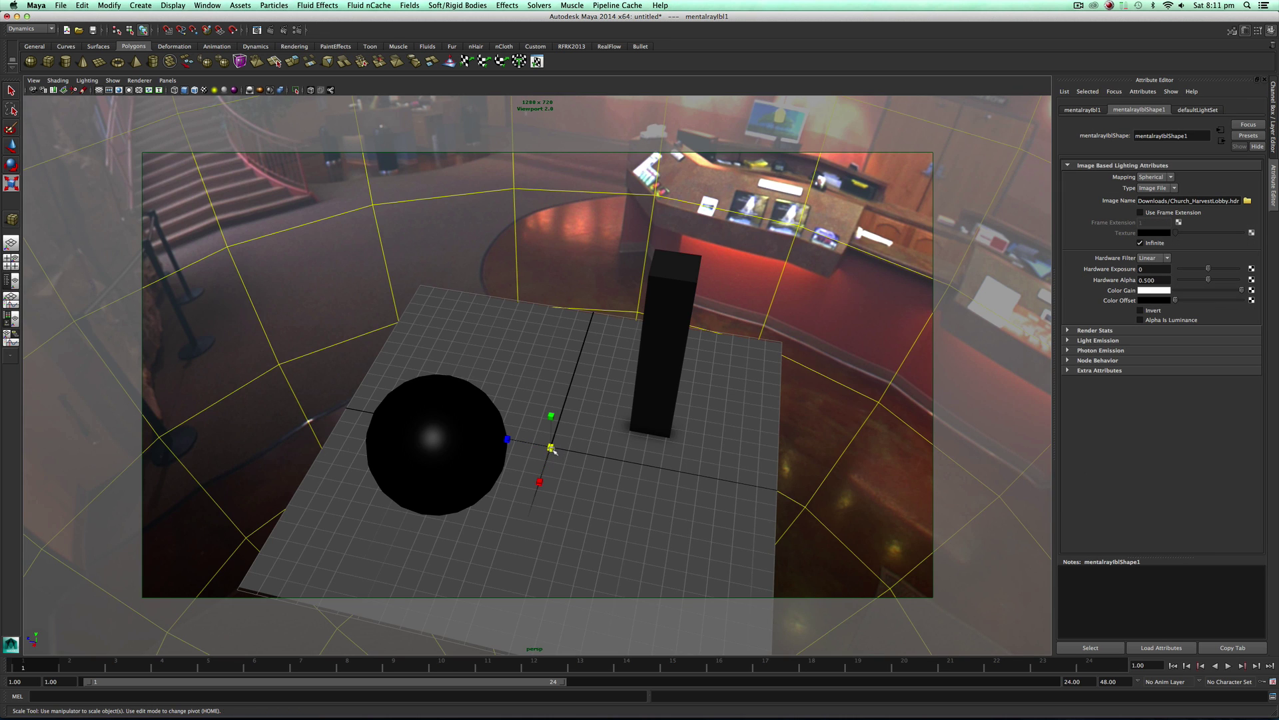
pyautogui.moveTo(550, 446); pyautogui.dragTo(520, 404)
pyautogui.moveTo(548, 446); pyautogui.dragTo(683, 402)
pyautogui.moveTo(551, 447); pyautogui.dragTo(979, 370)
pyautogui.moveTo(552, 447); pyautogui.dragTo(923, 466)
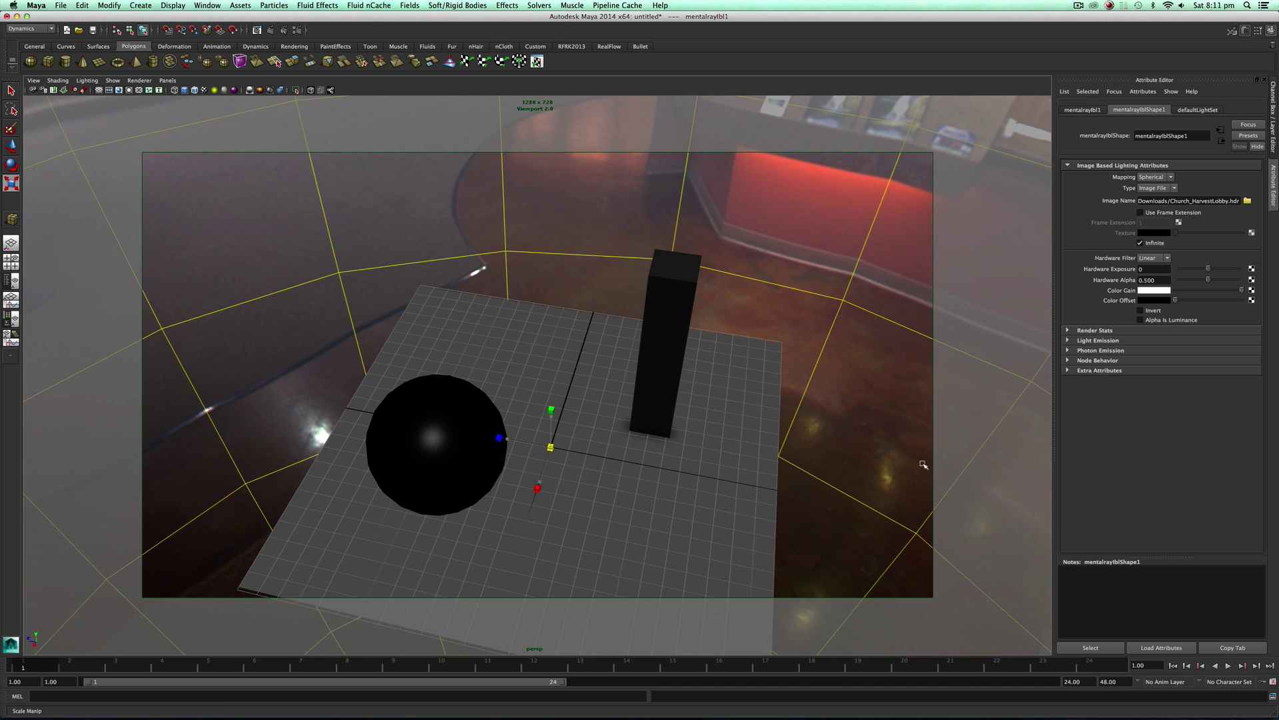
pyautogui.moveTo(553, 449); pyautogui.dragTo(1278, 418)
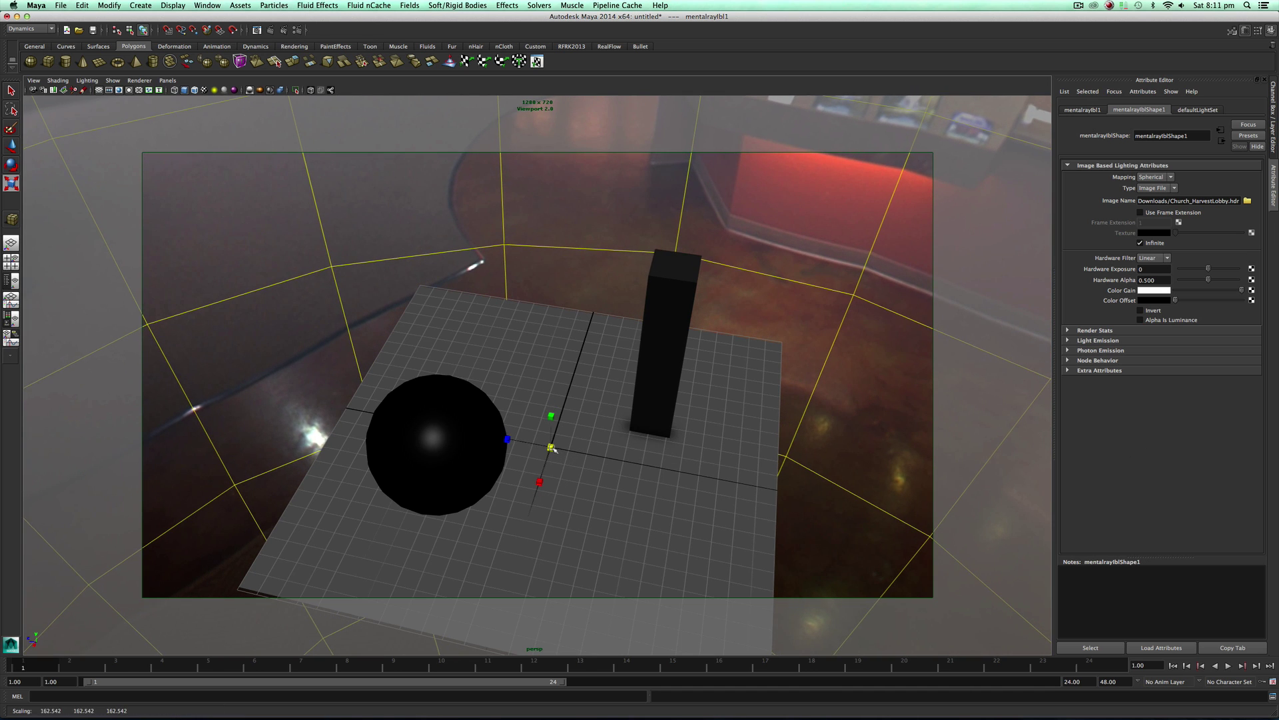
pyautogui.moveTo(553, 448); pyautogui.dragTo(1226, 444)
pyautogui.click(569, 237)
# Turn off the resolution gate in the perspective view.
pyautogui.keyDown('alt'); pyautogui.moveTo(582, 340); pyautogui.dragTo(541, 306); pyautogui.keyUp('alt')
pyautogui.keyDown('alt'); pyautogui.moveTo(541, 306); pyautogui.dragTo(580, 313, button='right'); pyautogui.keyUp('alt')
pyautogui.keyDown('alt'); pyautogui.moveTo(513, 323); pyautogui.dragTo(507, 333); pyautogui.keyUp('alt')
pyautogui.keyDown('alt'); pyautogui.moveTo(508, 333); pyautogui.dragTo(506, 339, button='middle'); pyautogui.keyUp('alt')
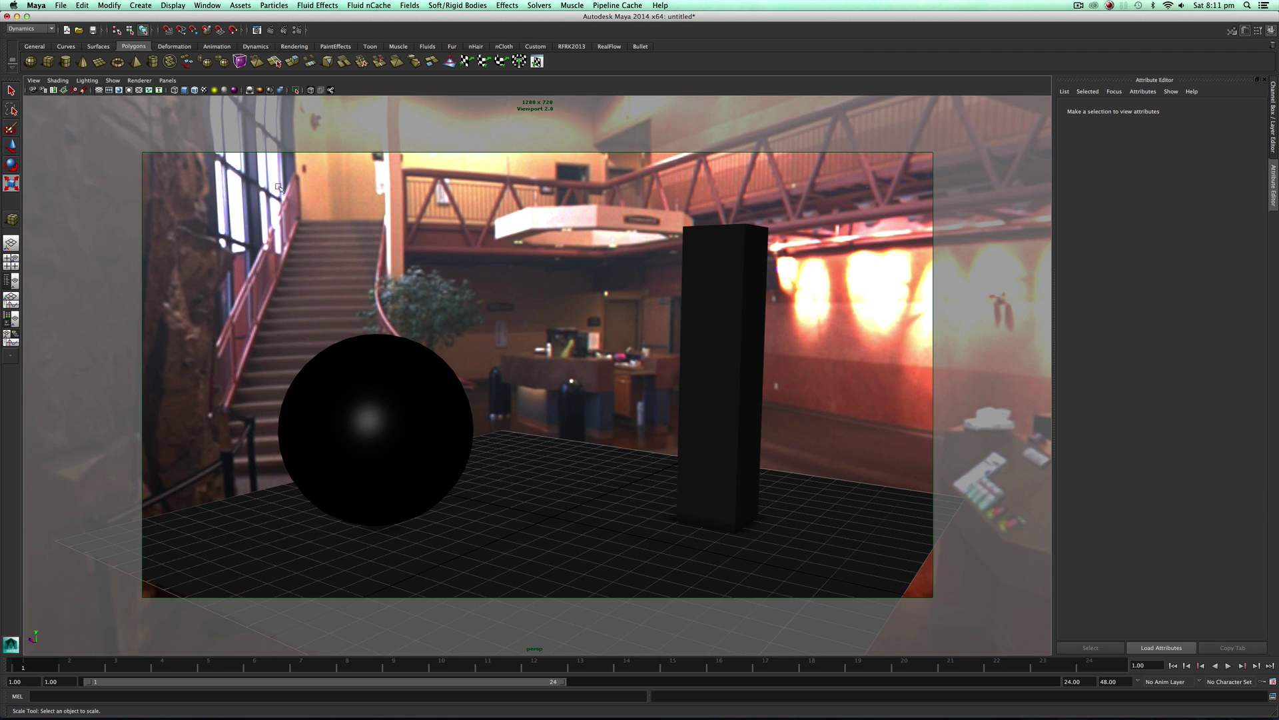
pyautogui.click(111, 91)
pyautogui.keyDown('alt'); pyautogui.moveTo(280, 220); pyautogui.dragTo(397, 296); pyautogui.keyUp('alt')
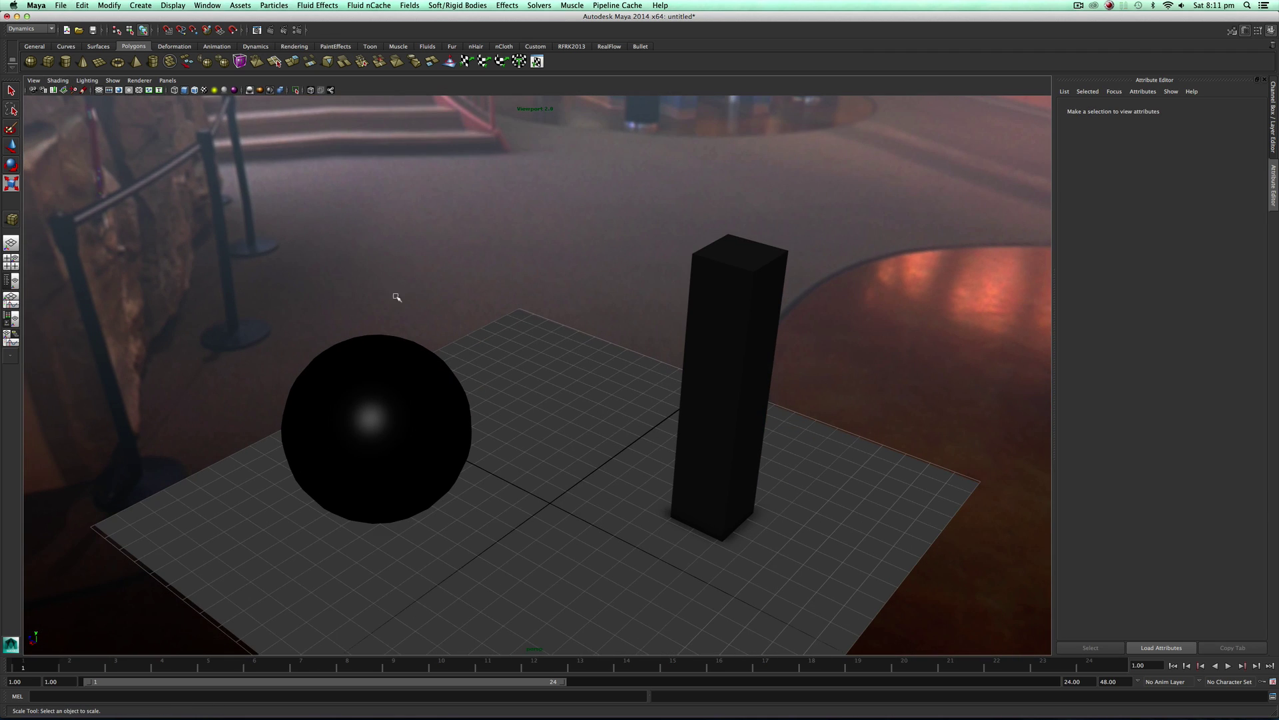
# Switch the viewport to all-lights lighting, turn on its shadows, and return to the textured display with default lighting.
pyautogui.click(112, 81)
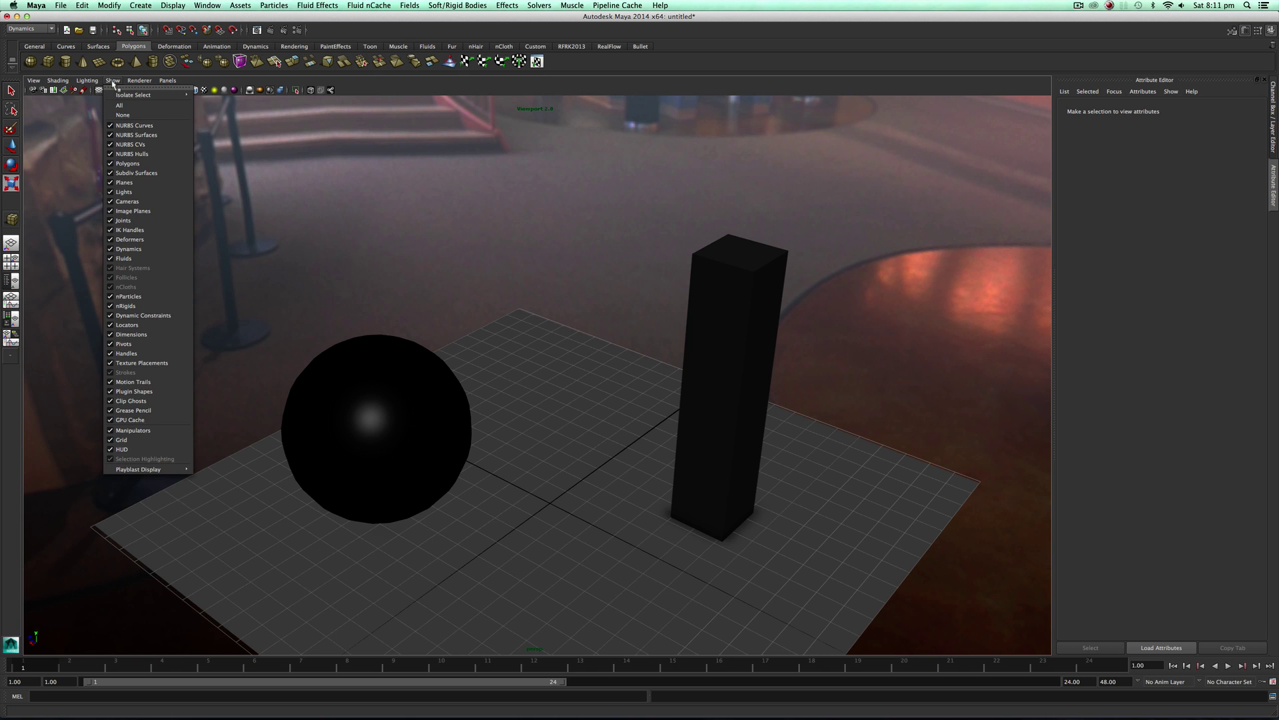
pyautogui.moveTo(86, 81)
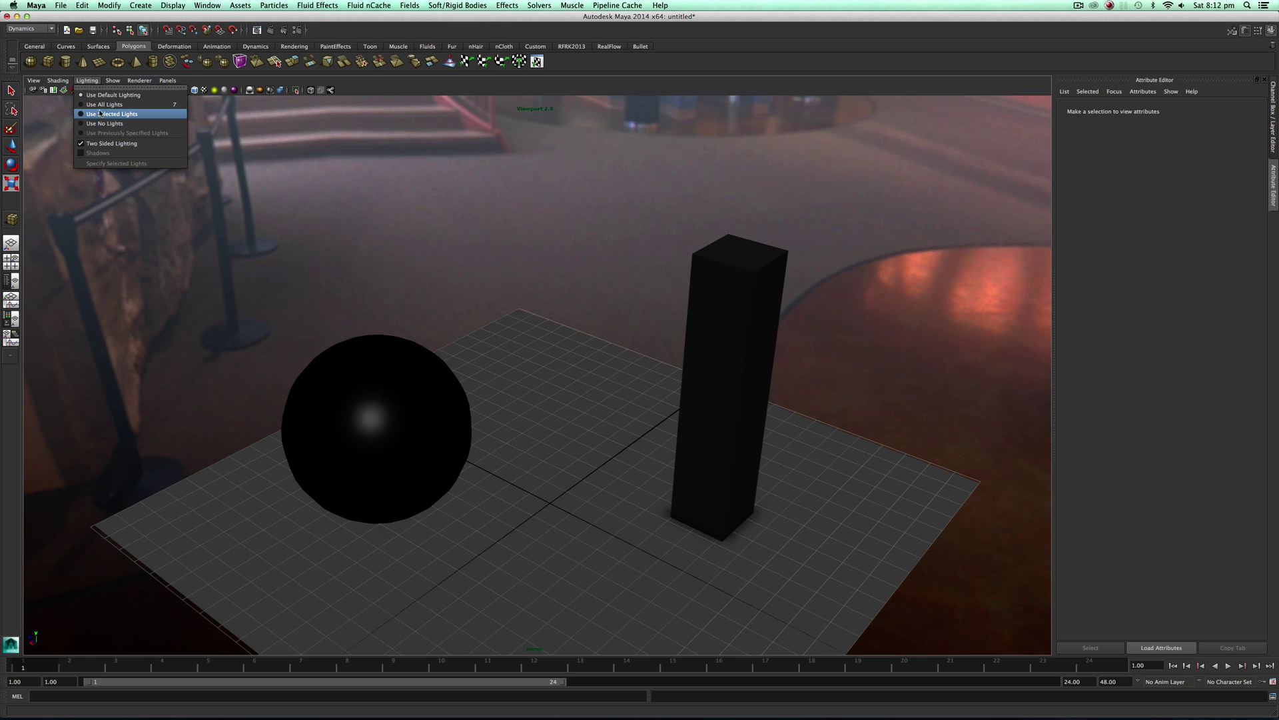
pyautogui.click(99, 105)
pyautogui.click(88, 80)
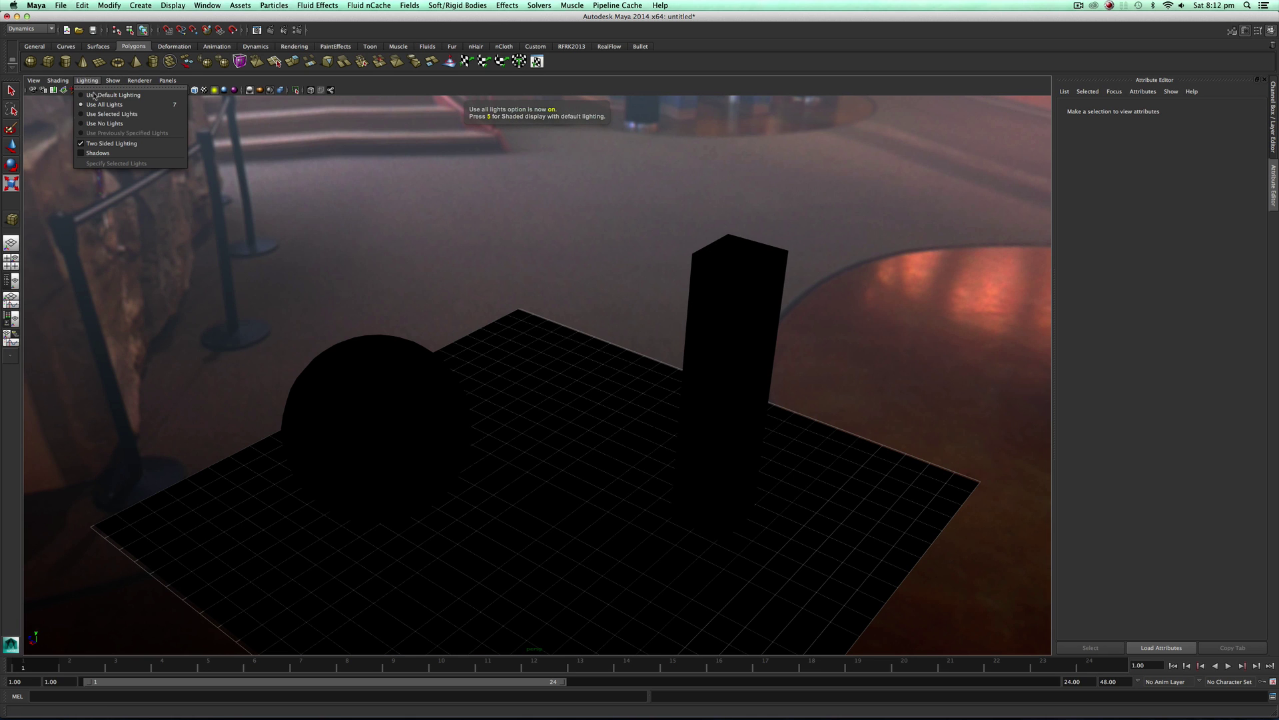
pyautogui.click(109, 153)
pyautogui.scroll(-5, 518, 297)
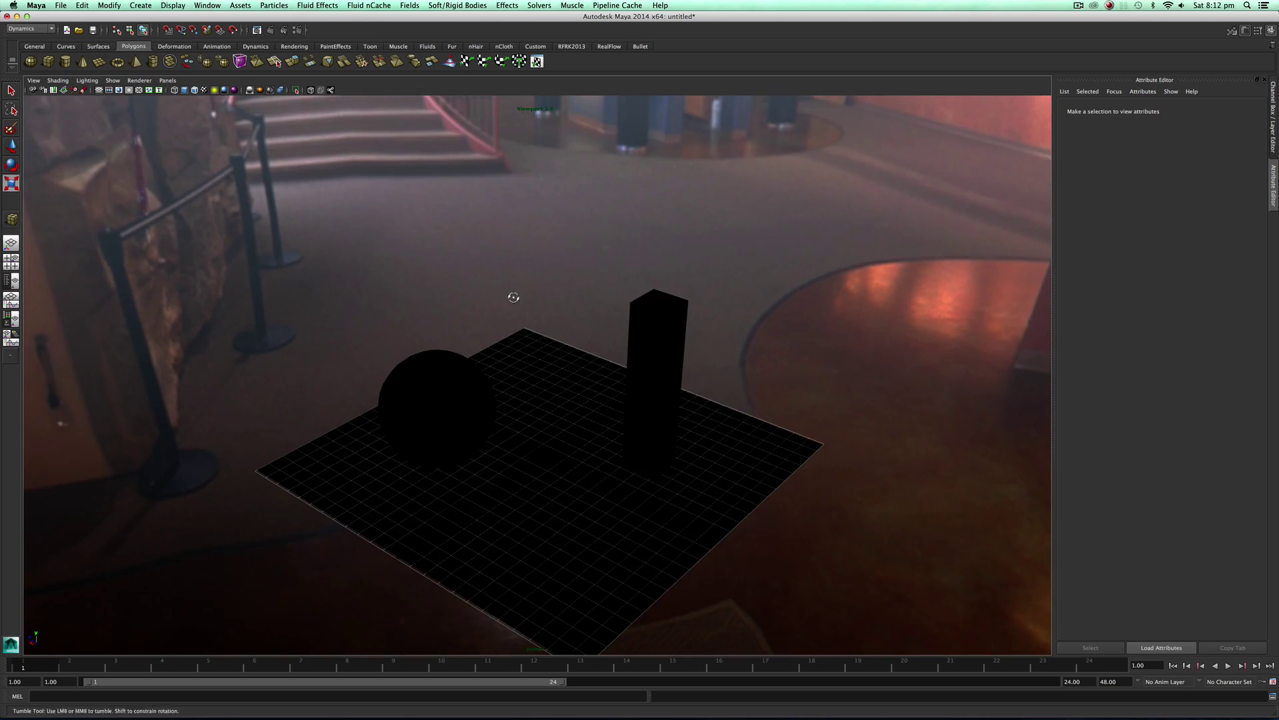
pyautogui.press('6')
pyautogui.moveTo(513, 293)
pyautogui.keyDown('alt'); pyautogui.mouseDown()
pyautogui.moveTo(585, 297)
pyautogui.moveTo(531, 337)
pyautogui.moveTo(465, 306)
pyautogui.moveTo(535, 341)
pyautogui.moveTo(519, 336)
pyautogui.mouseUp(); pyautogui.keyUp('alt')
# Create a directional light, move it above and beside the objects, and rotate it to aim down at the ground plane.
pyautogui.click(141, 6)
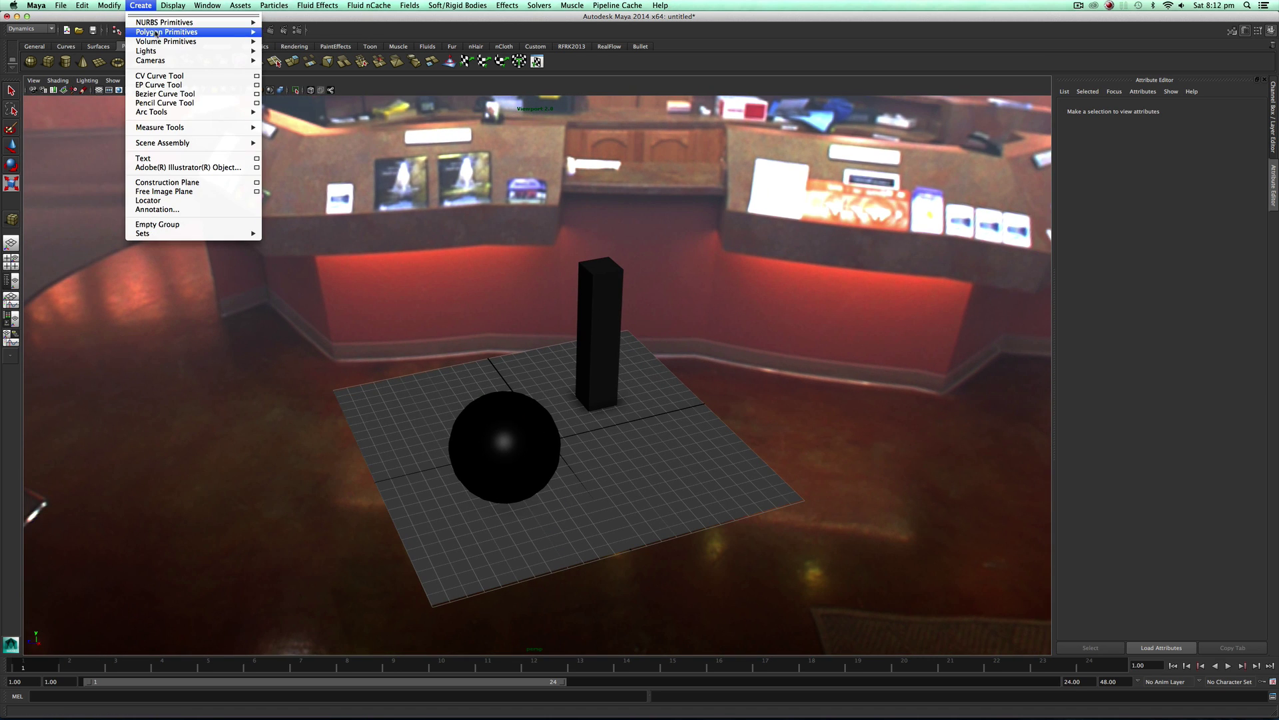
pyautogui.moveTo(147, 51)
pyautogui.click(294, 62)
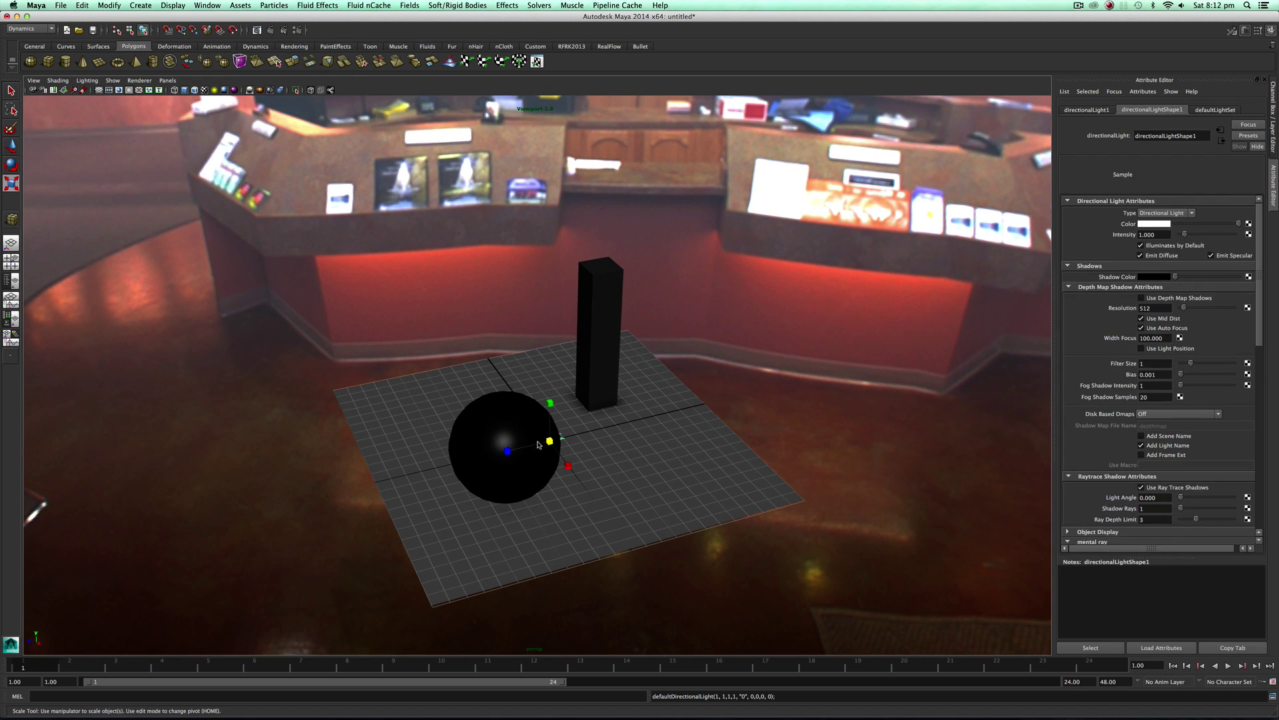
pyautogui.press('w')
pyautogui.moveTo(565, 463); pyautogui.dragTo(618, 336)
pyautogui.press('e')
pyautogui.press('w')
pyautogui.keyDown('alt'); pyautogui.moveTo(585, 426); pyautogui.dragTo(677, 340); pyautogui.keyUp('alt')
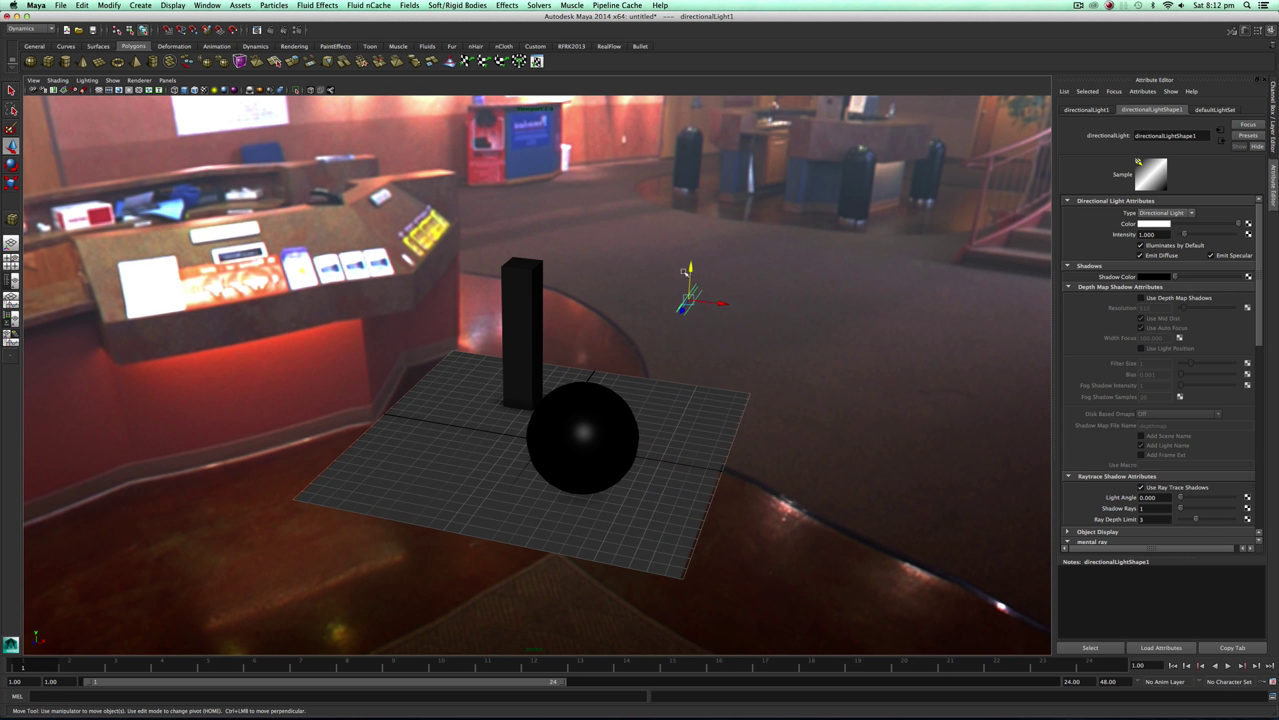
pyautogui.moveTo(684, 272); pyautogui.dragTo(689, 218)
# Enable depth map shadows on the directional light and make the viewport use all lights.
pyautogui.keyDown('alt'); pyautogui.moveTo(745, 437); pyautogui.dragTo(716, 397); pyautogui.keyUp('alt')
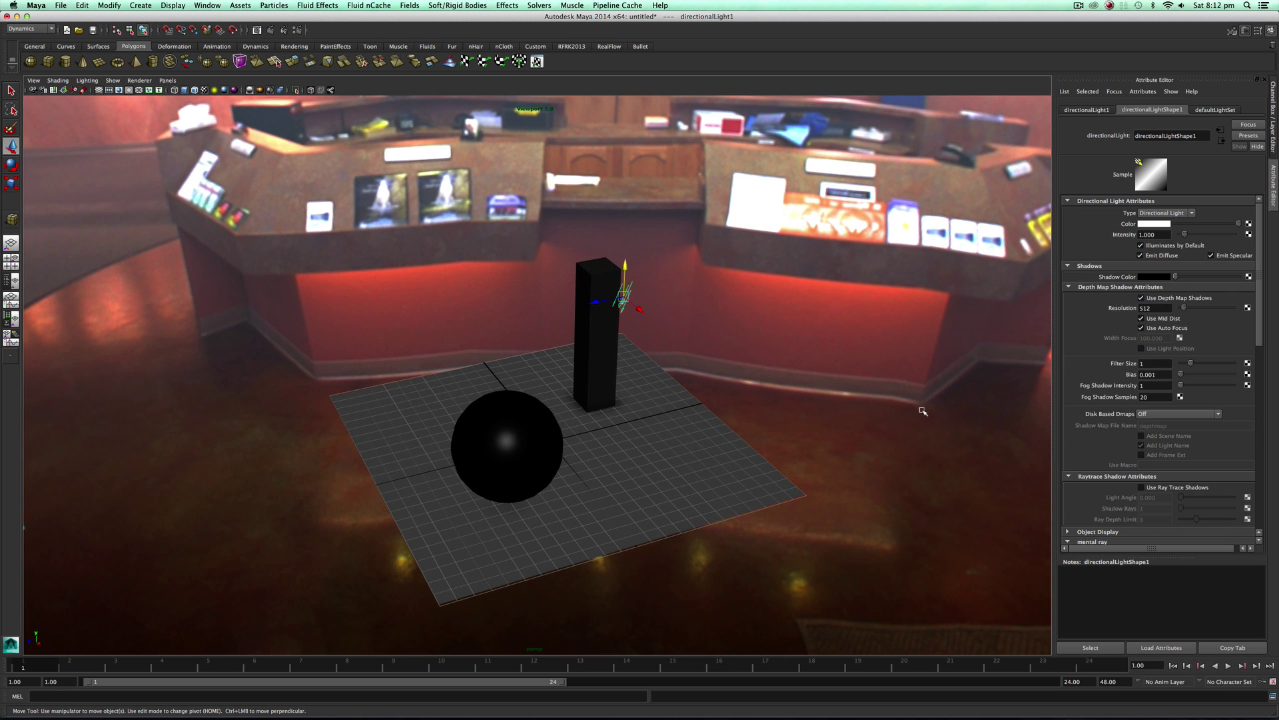
pyautogui.keyDown('alt'); pyautogui.moveTo(824, 398); pyautogui.dragTo(797, 329); pyautogui.keyUp('alt')
pyautogui.click(87, 81)
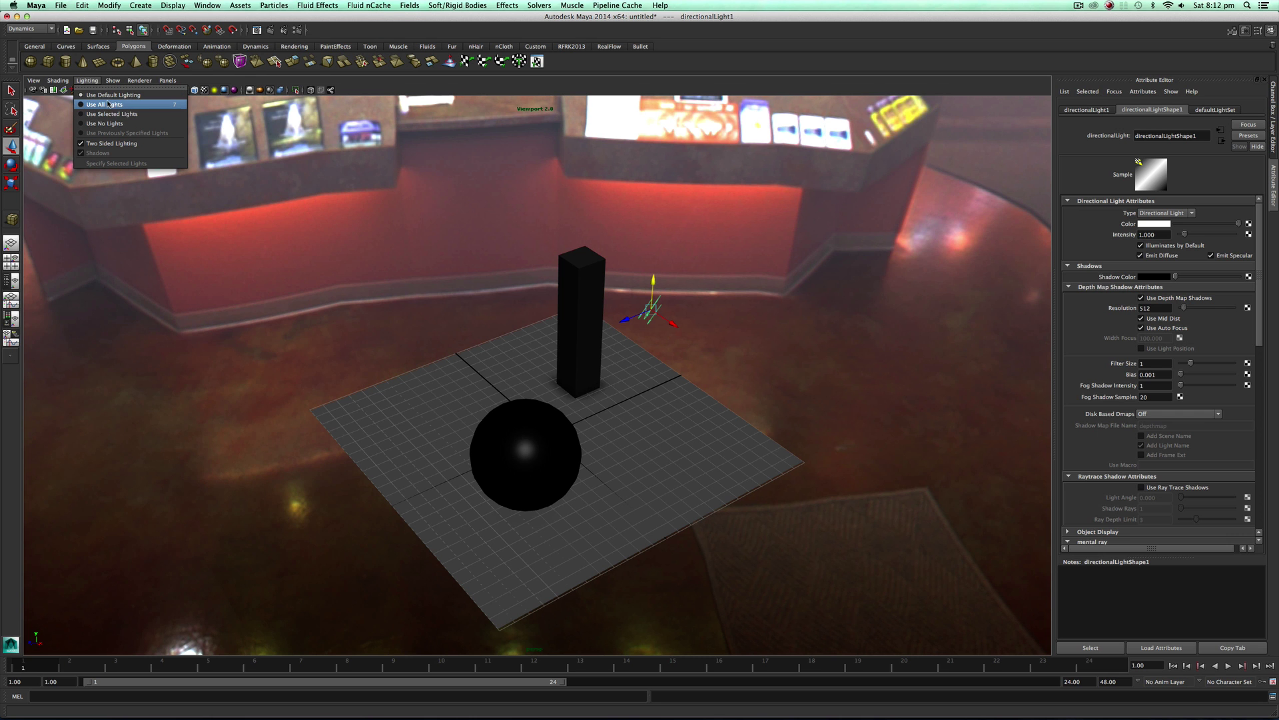
pyautogui.click(97, 105)
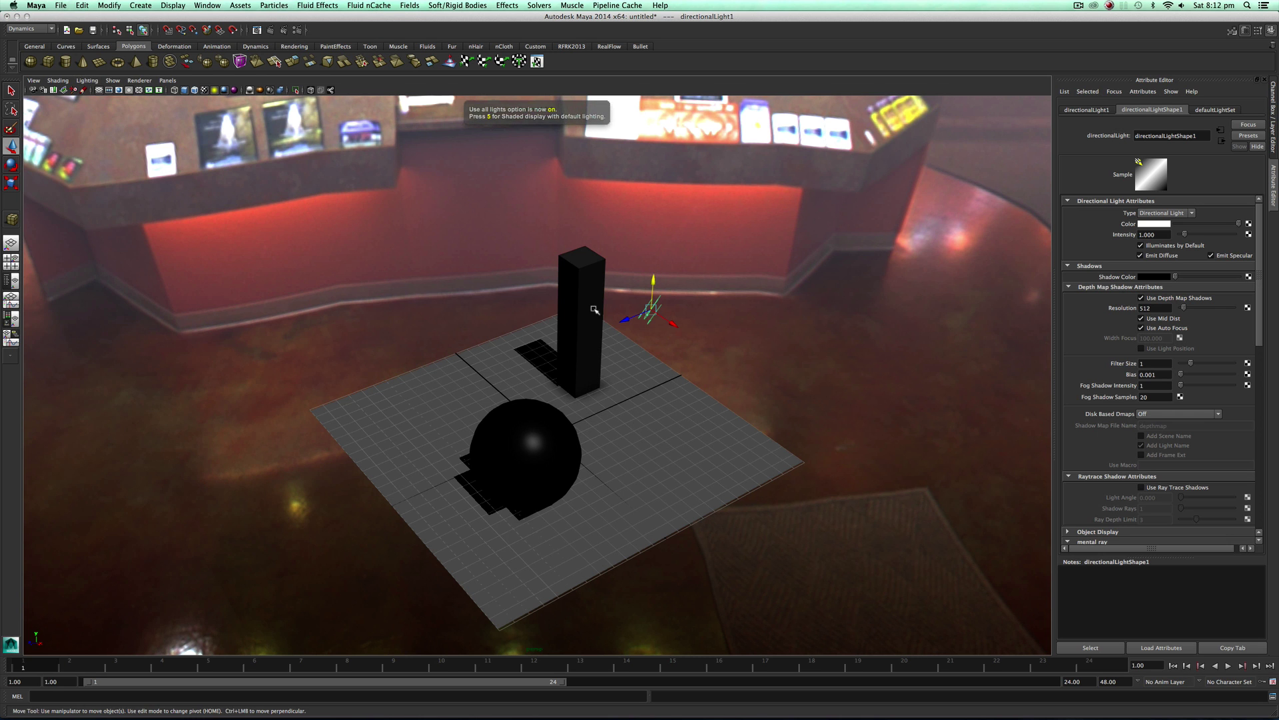
# Set the directional light's depth map shadow resolution to 2508 and its filter size to 2.
pyautogui.keyDown('alt'); pyautogui.moveTo(595, 310); pyautogui.dragTo(583, 526); pyautogui.keyUp('alt')
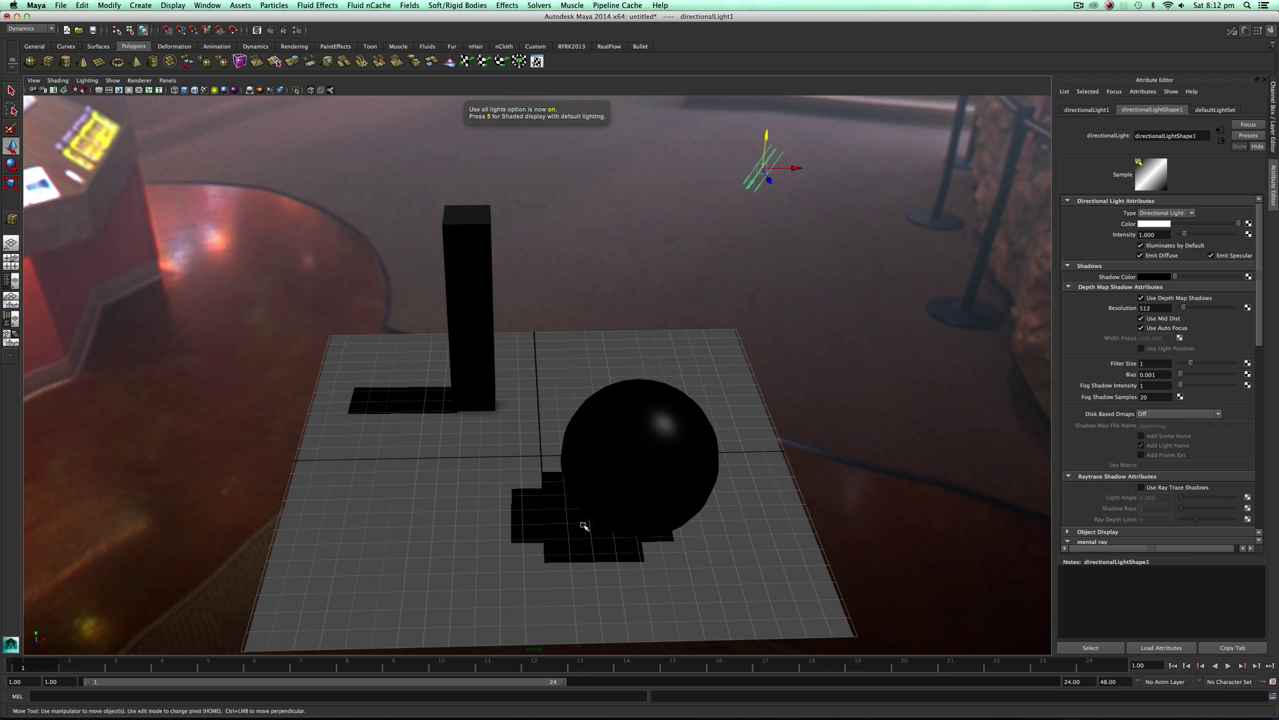
pyautogui.keyDown('alt'); pyautogui.moveTo(509, 452); pyautogui.dragTo(526, 546); pyautogui.keyUp('alt')
pyautogui.keyDown('alt'); pyautogui.moveTo(614, 506); pyautogui.dragTo(557, 485); pyautogui.keyUp('alt')
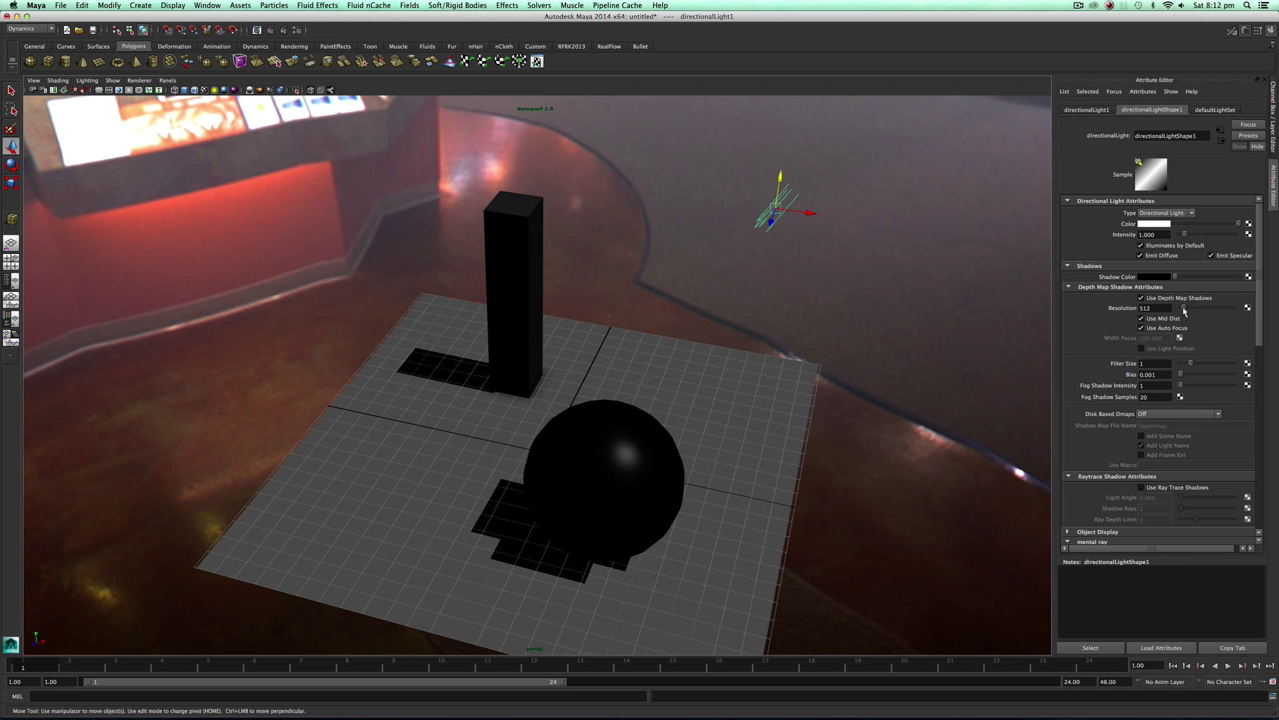
pyautogui.moveTo(1184, 311); pyautogui.dragTo(1199, 311)
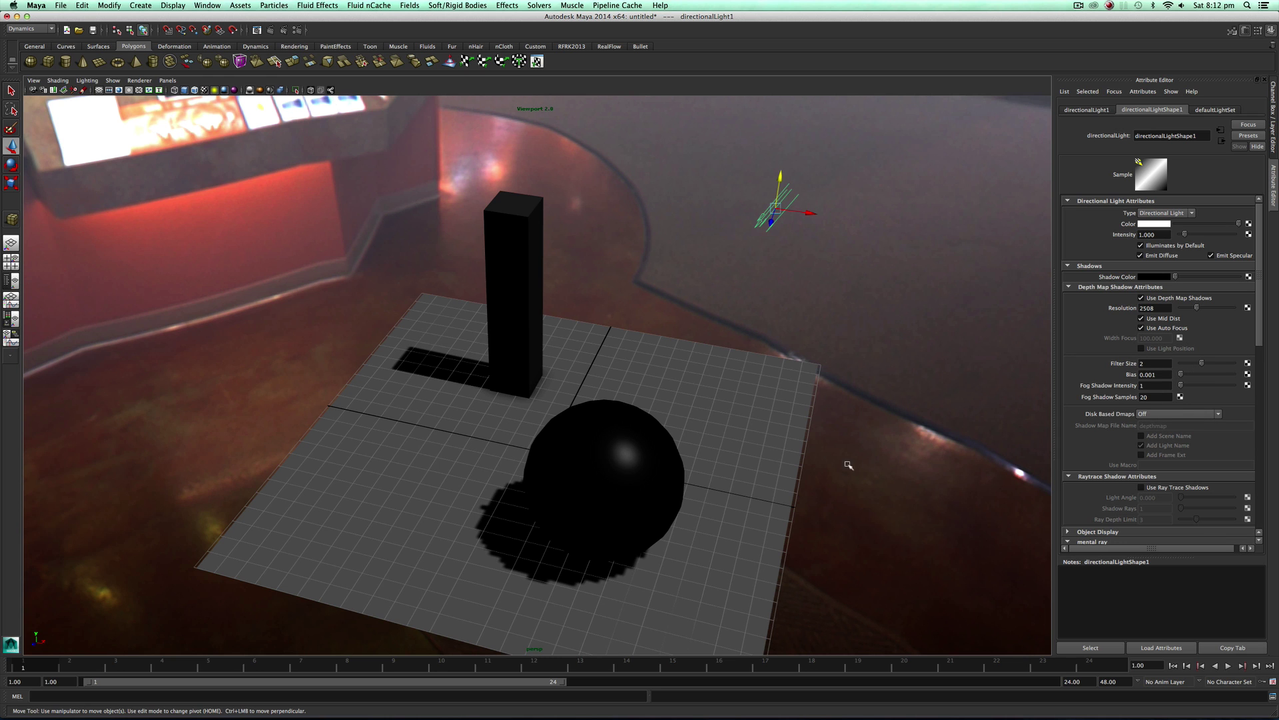
# Rotate the directional light to change the direction of the shadows cast by the sphere and box.
pyautogui.keyDown('alt'); pyautogui.moveTo(848, 464); pyautogui.dragTo(786, 373); pyautogui.keyUp('alt')
pyautogui.press('e')
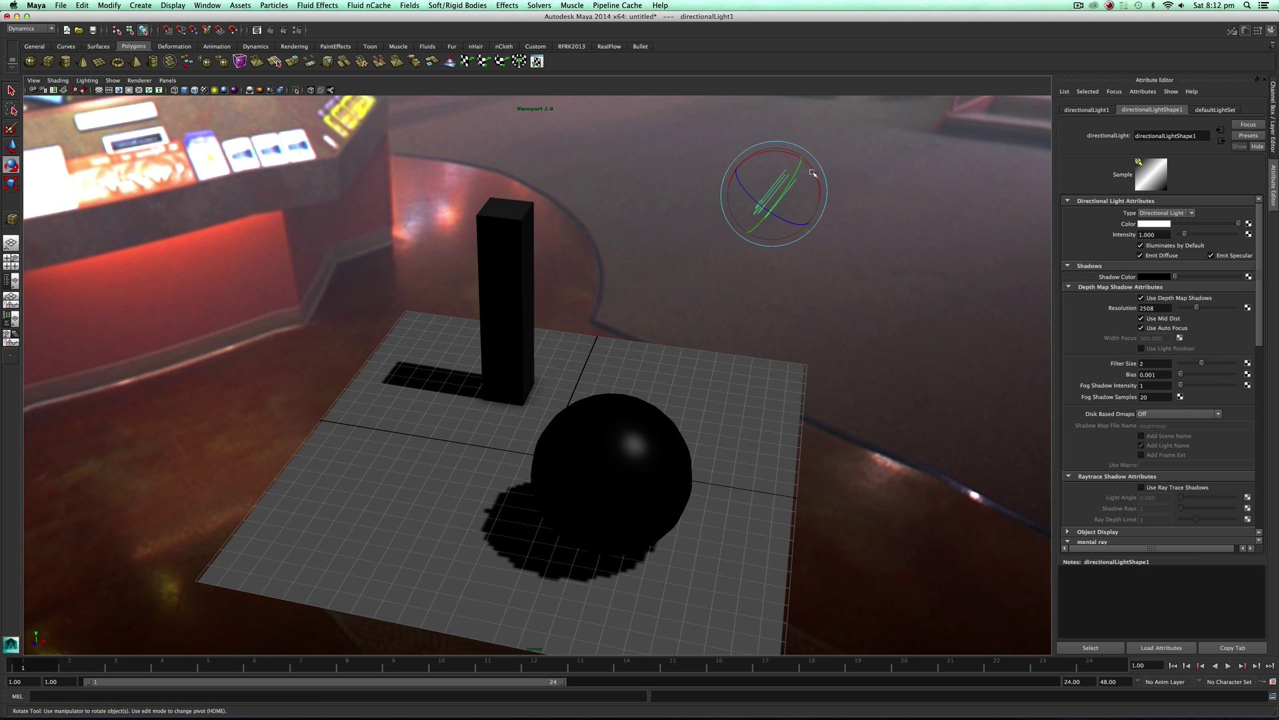
pyautogui.moveTo(813, 173); pyautogui.dragTo(787, 179)
# Turn on the resolution gate, frame the sphere and box inside it, and render the new view at real size.
pyautogui.keyDown('alt'); pyautogui.moveTo(693, 388); pyautogui.dragTo(598, 320); pyautogui.keyUp('alt')
pyautogui.click(119, 90)
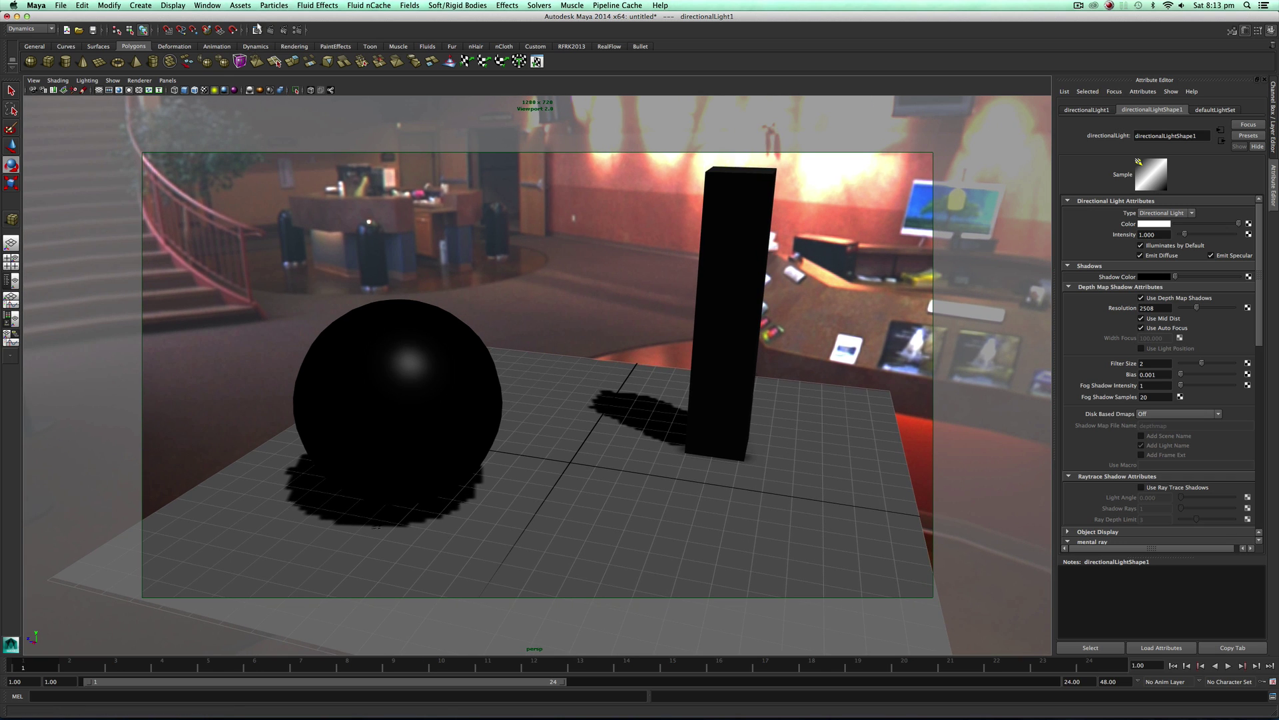
pyautogui.click(258, 29)
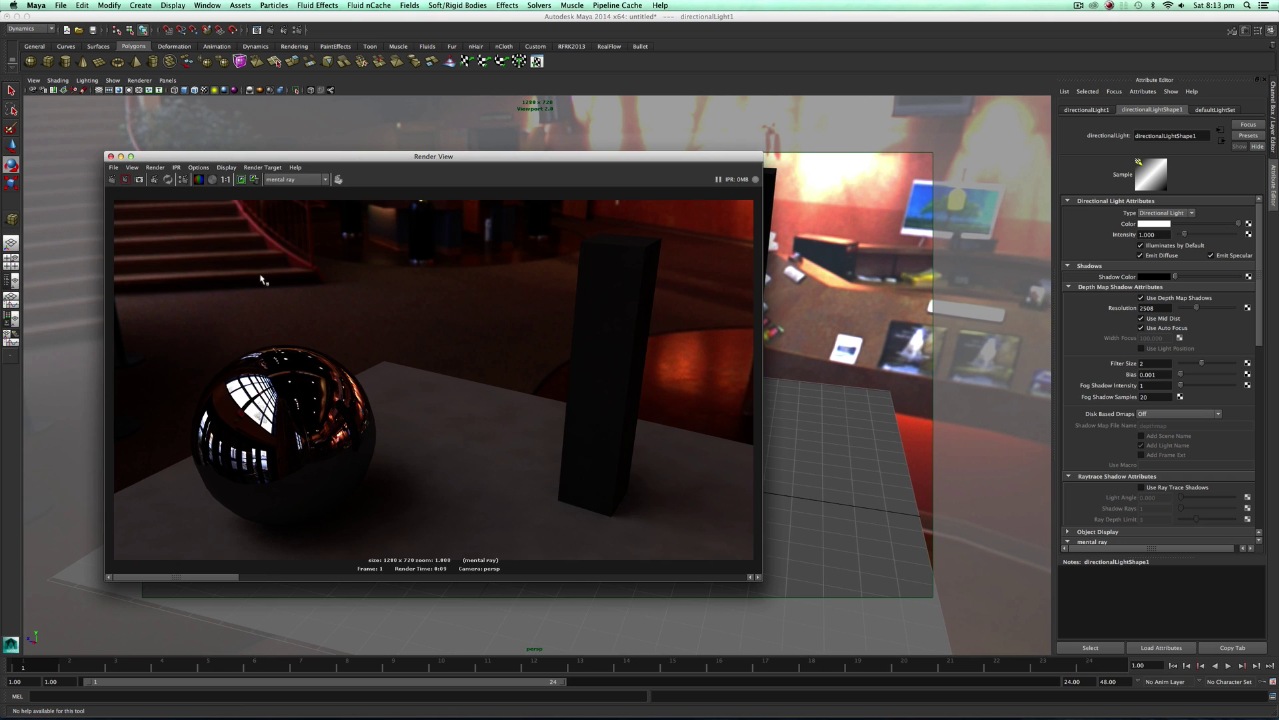
pyautogui.click(226, 180)
pyautogui.click(113, 182)
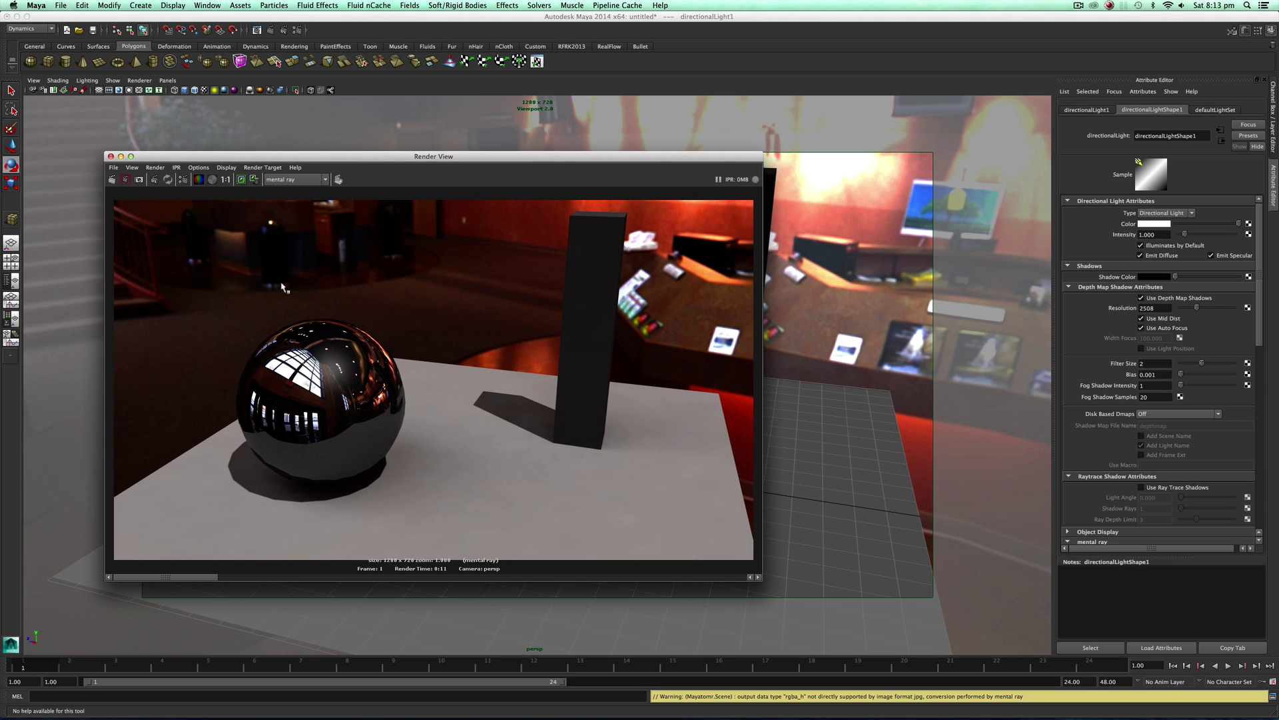
# Set the eccentricity and specular roll-off of the sphere's Chrome_Shader to 0 and re-render the frame.
pyautogui.moveTo(405, 162); pyautogui.dragTo(636, 404)
pyautogui.click(433, 360)
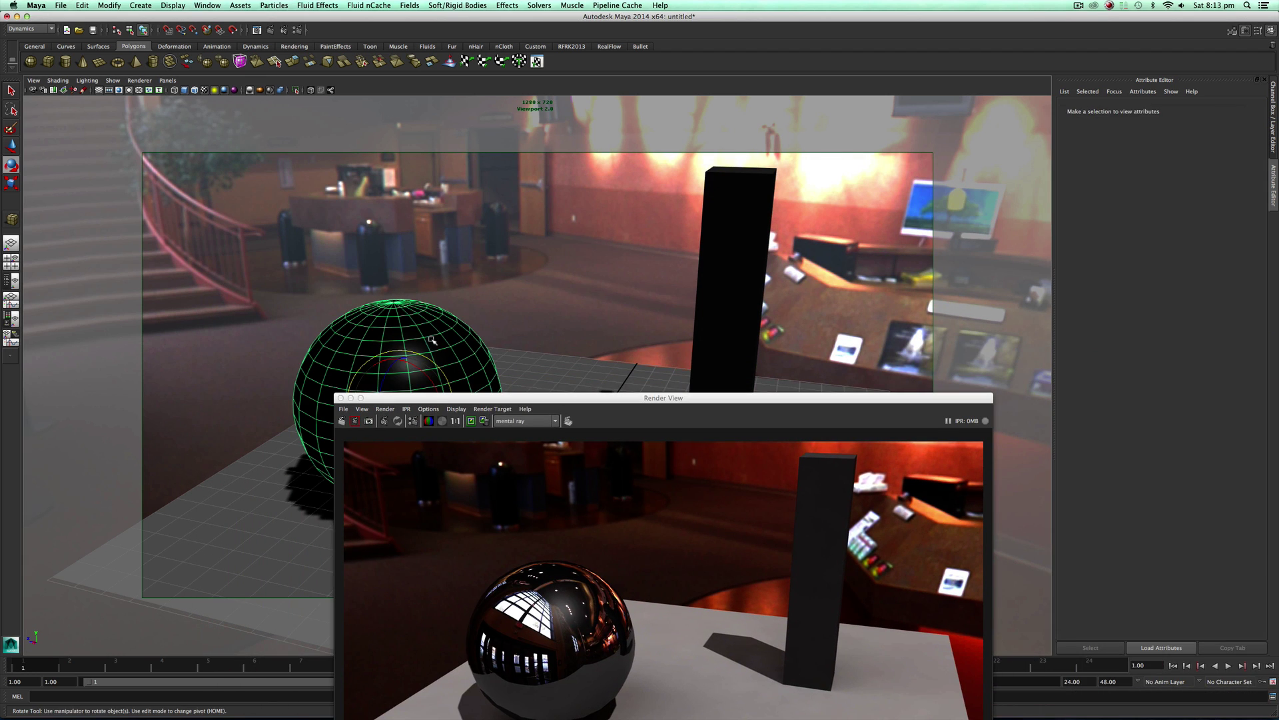
pyautogui.click(1212, 110)
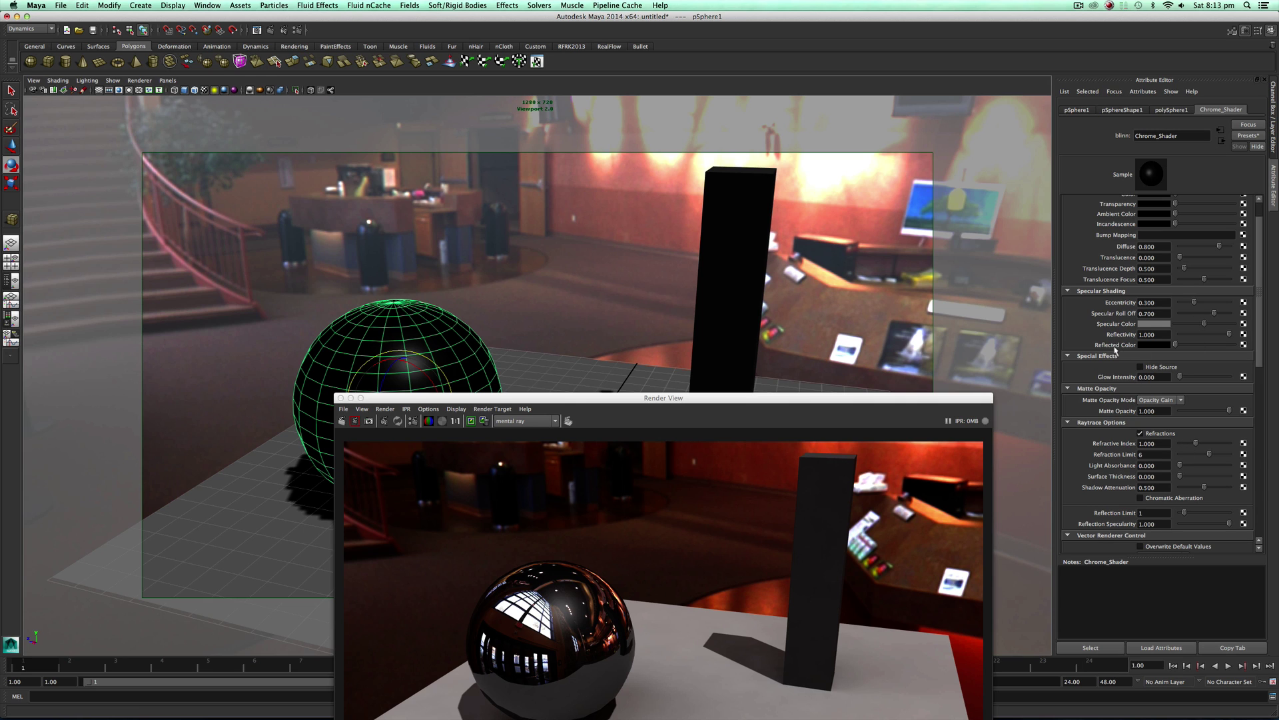
pyautogui.click(1177, 302)
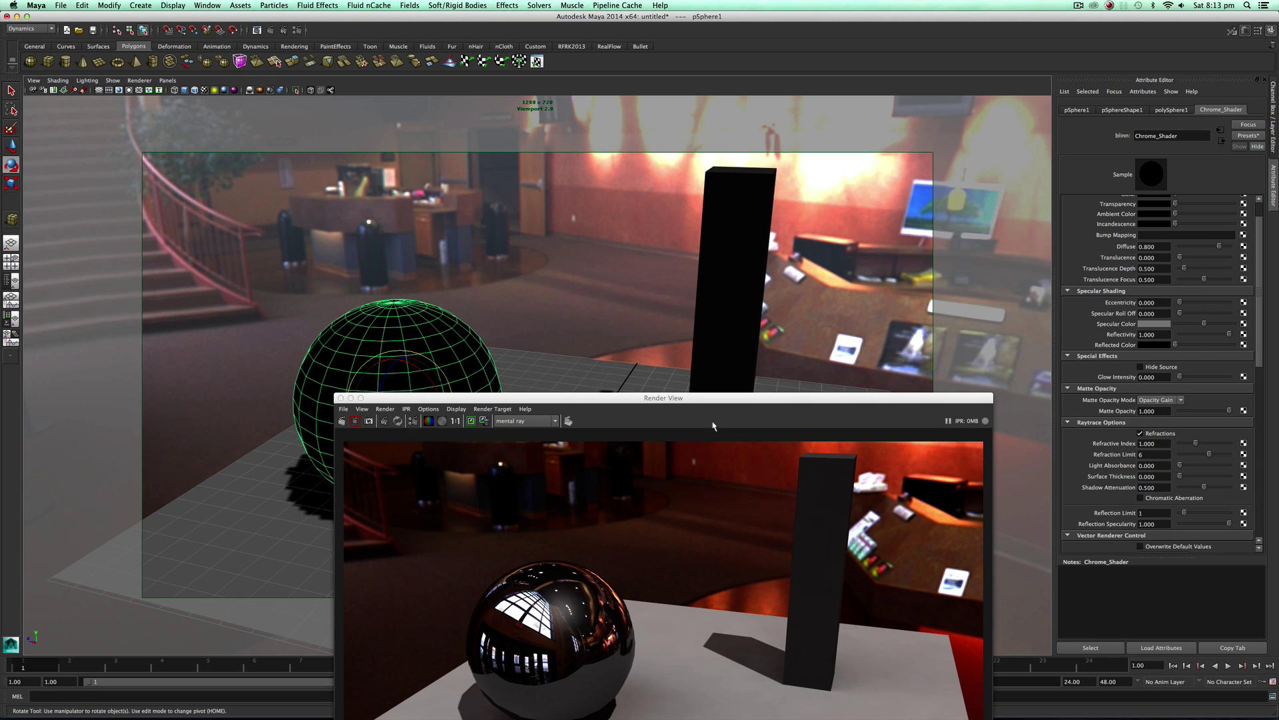
pyautogui.click(383, 421)
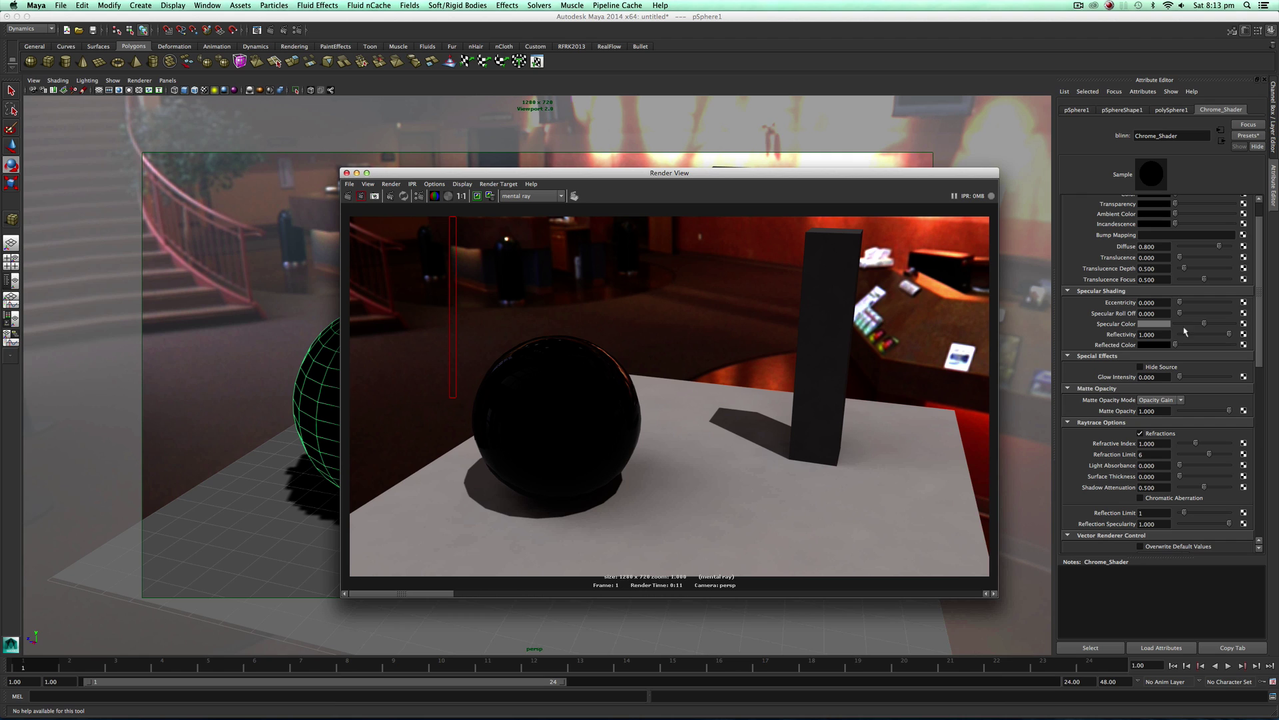
# Try a white color on the Chrome_Shader with zero specular roll-off, re-render the frame, and return the color to black.
pyautogui.moveTo(1180, 312); pyautogui.dragTo(1207, 313)
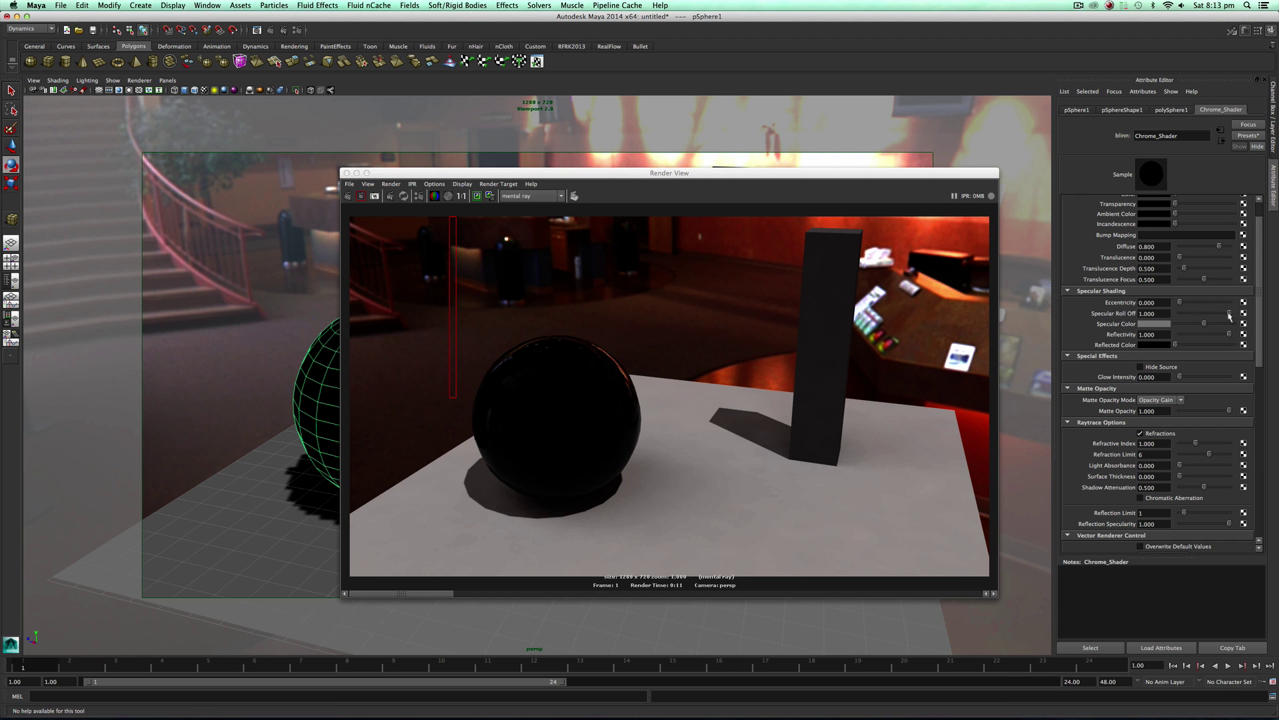
pyautogui.moveTo(1229, 302); pyautogui.dragTo(1180, 302)
pyautogui.scroll(1, 1176, 307)
pyautogui.moveTo(1175, 224); pyautogui.dragTo(1233, 224)
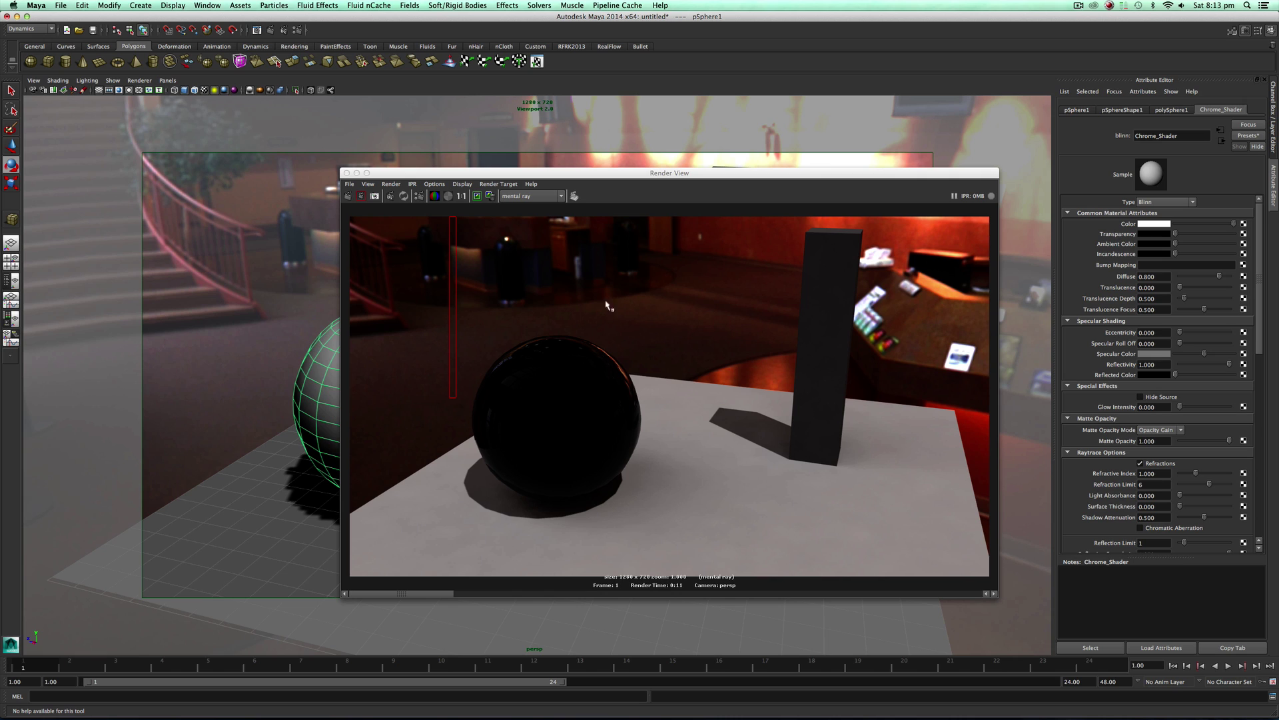
pyautogui.click(349, 200)
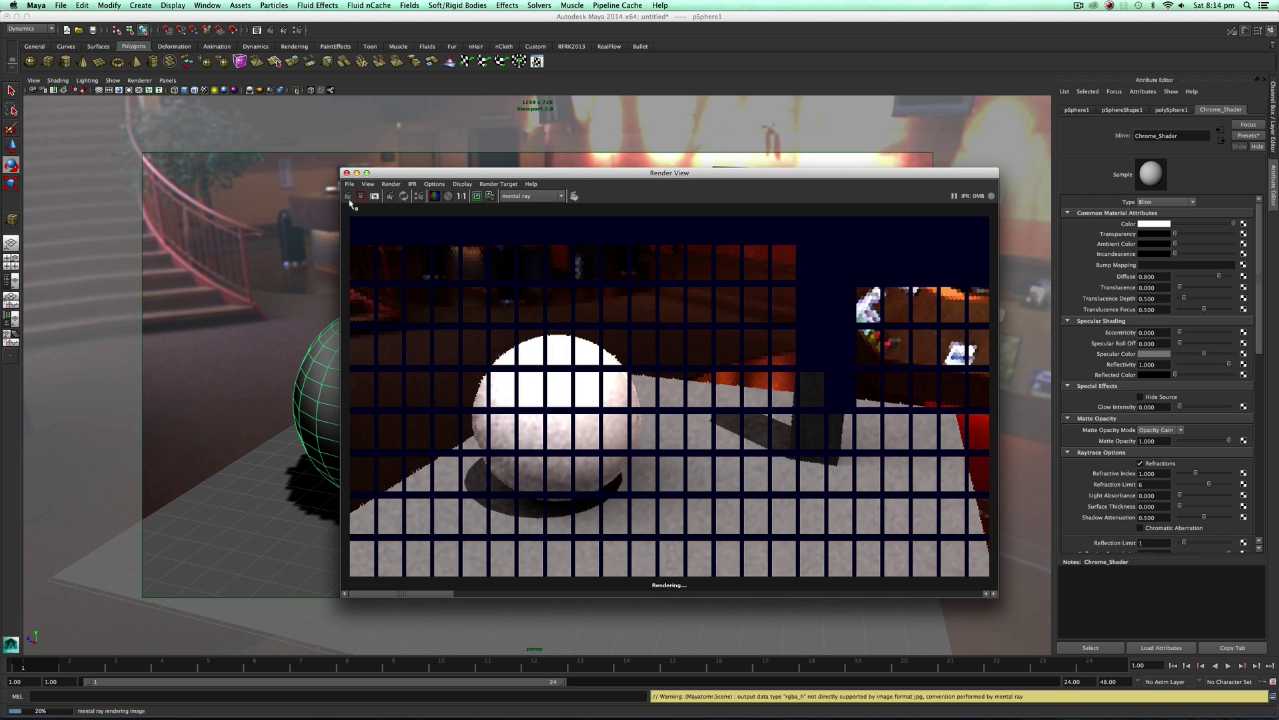
pyautogui.click(1176, 224)
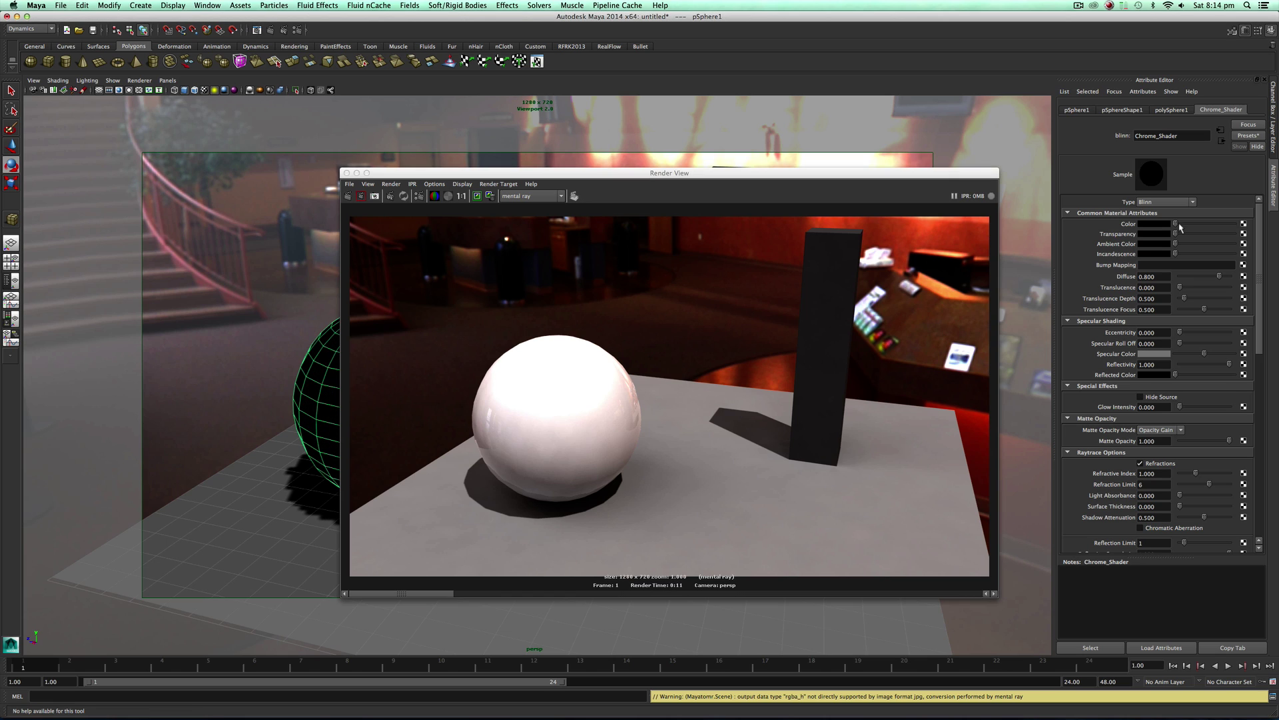
# Try an eccentricity of 1 on the Chrome_Shader, re-render the frame, and reset the eccentricity to 0.
pyautogui.moveTo(1243, 338); pyautogui.dragTo(1244, 337)
pyautogui.click(348, 196)
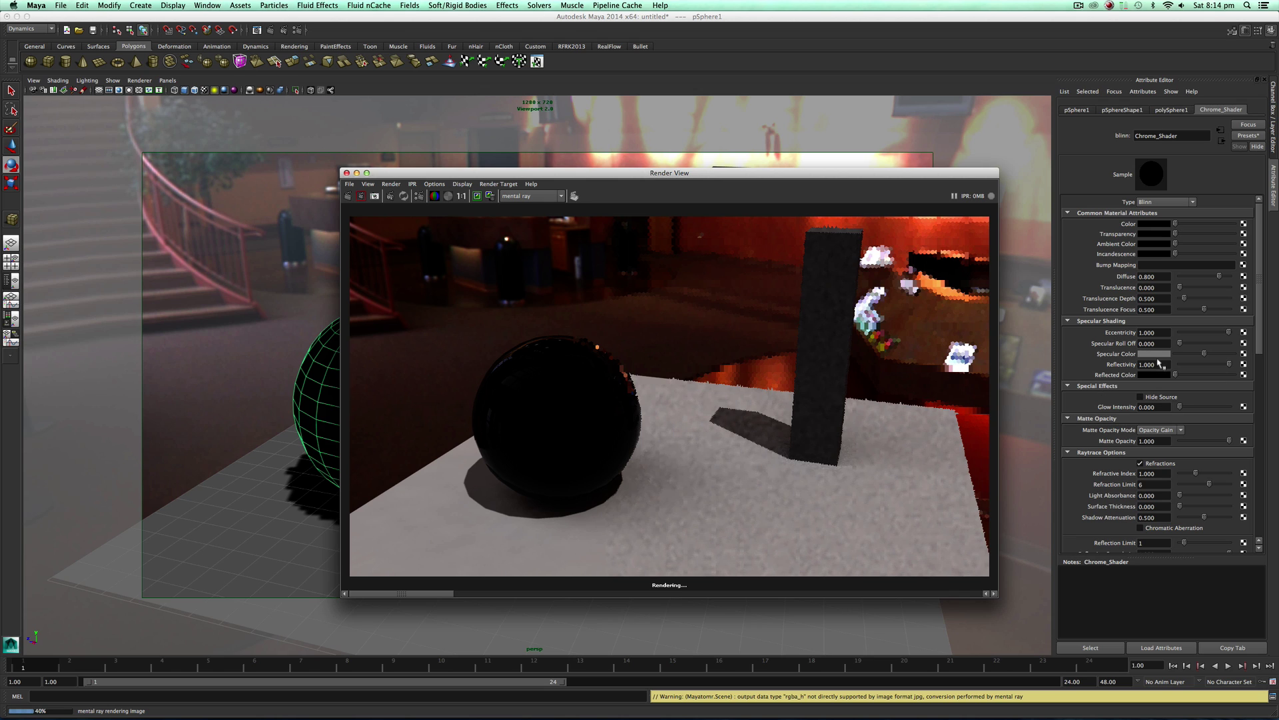
pyautogui.click(1182, 332)
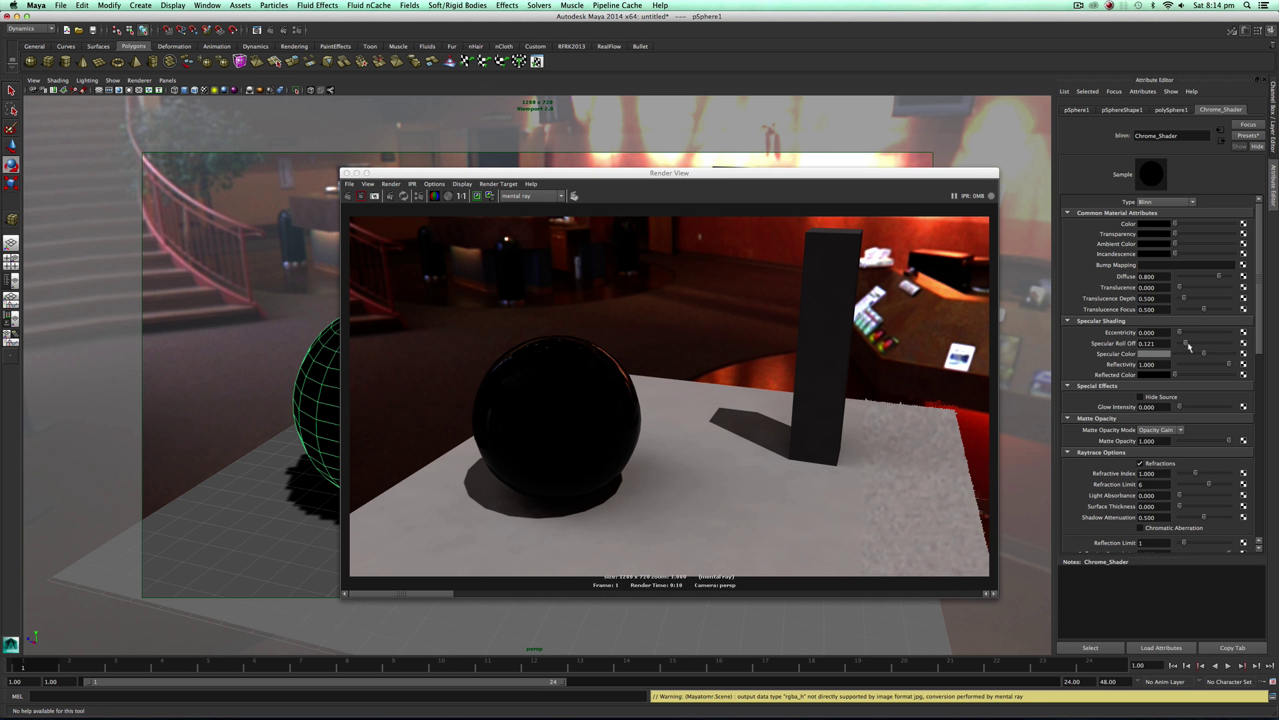
# Set the Chrome_Shader's specular roll-off to 1 and eccentricity to 0.010, re-render, and inspect the sphere's reflections up close.
pyautogui.moveTo(1181, 342); pyautogui.dragTo(1230, 342)
pyautogui.click(359, 197)
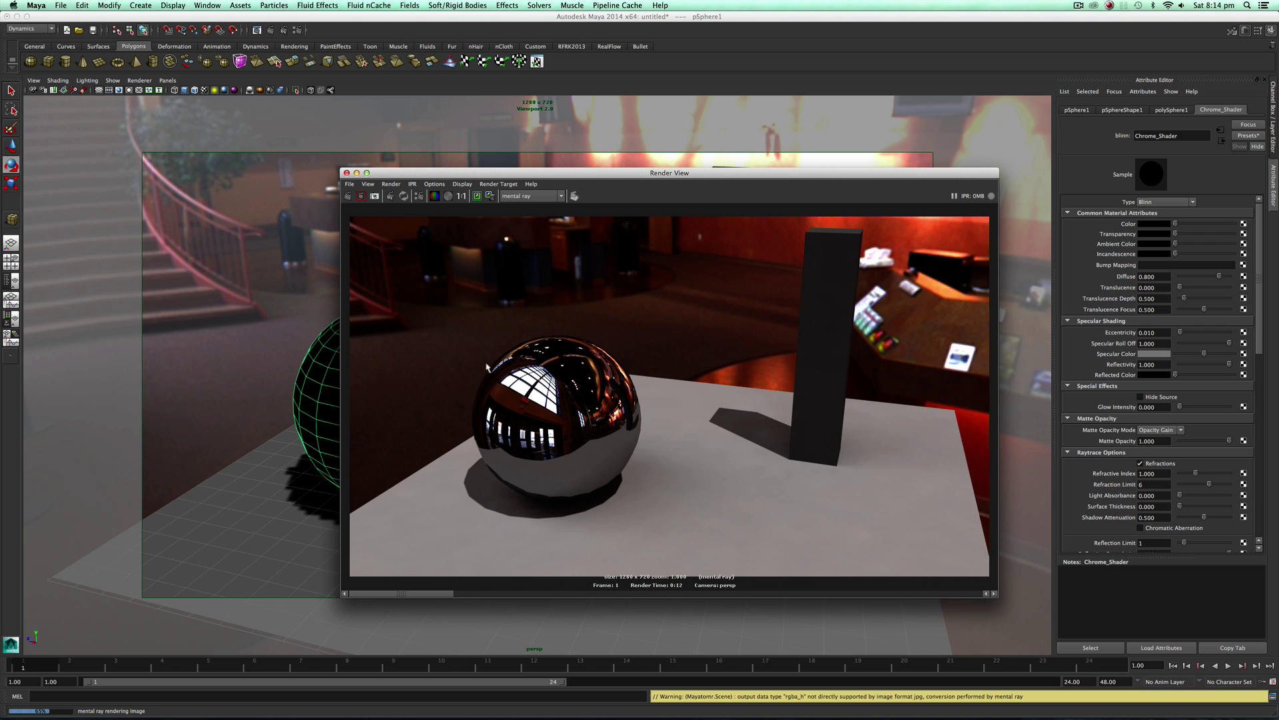
pyautogui.scroll(5, 536, 378)
pyautogui.scroll(-3, 475, 406)
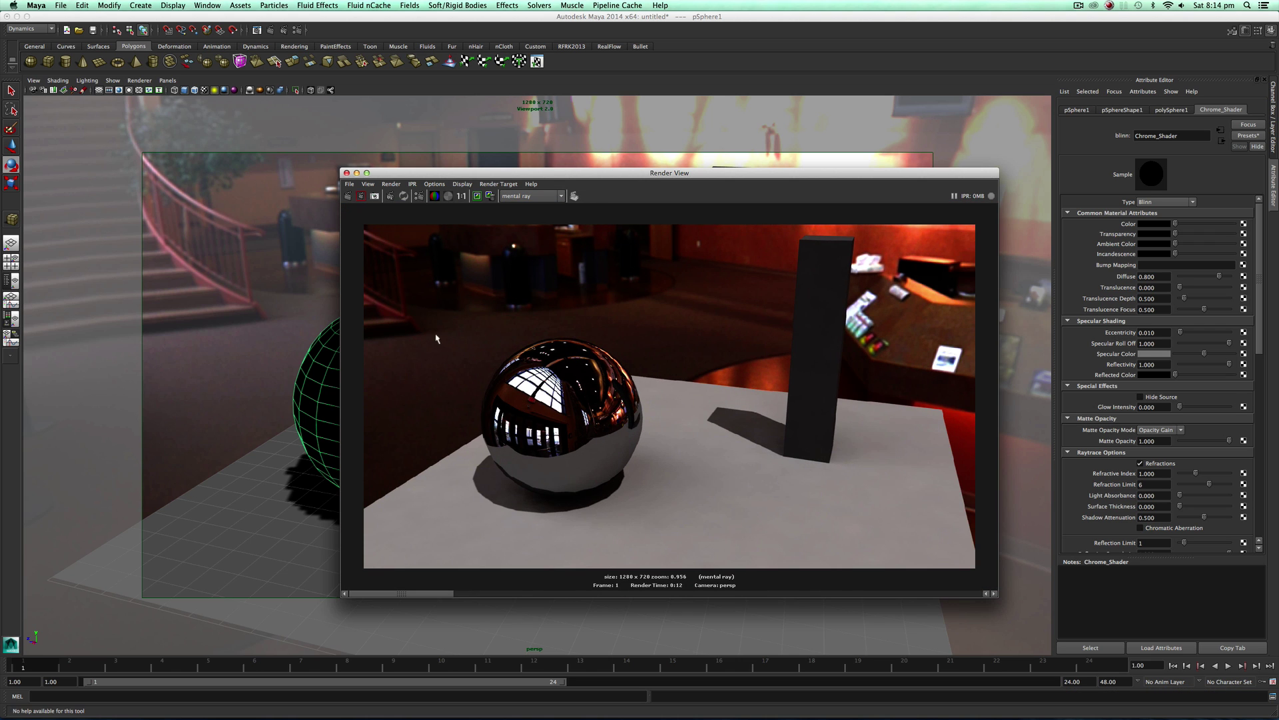
pyautogui.scroll(5, 724, 431)
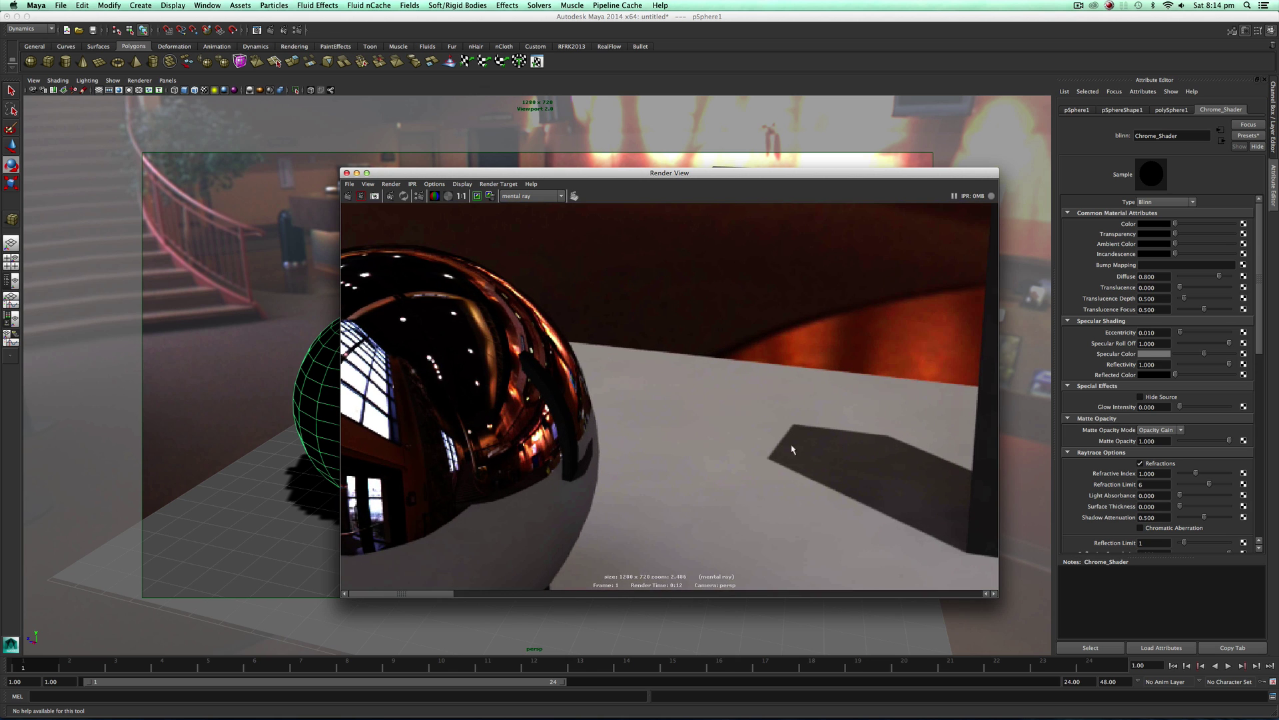
pyautogui.scroll(-5, 792, 449)
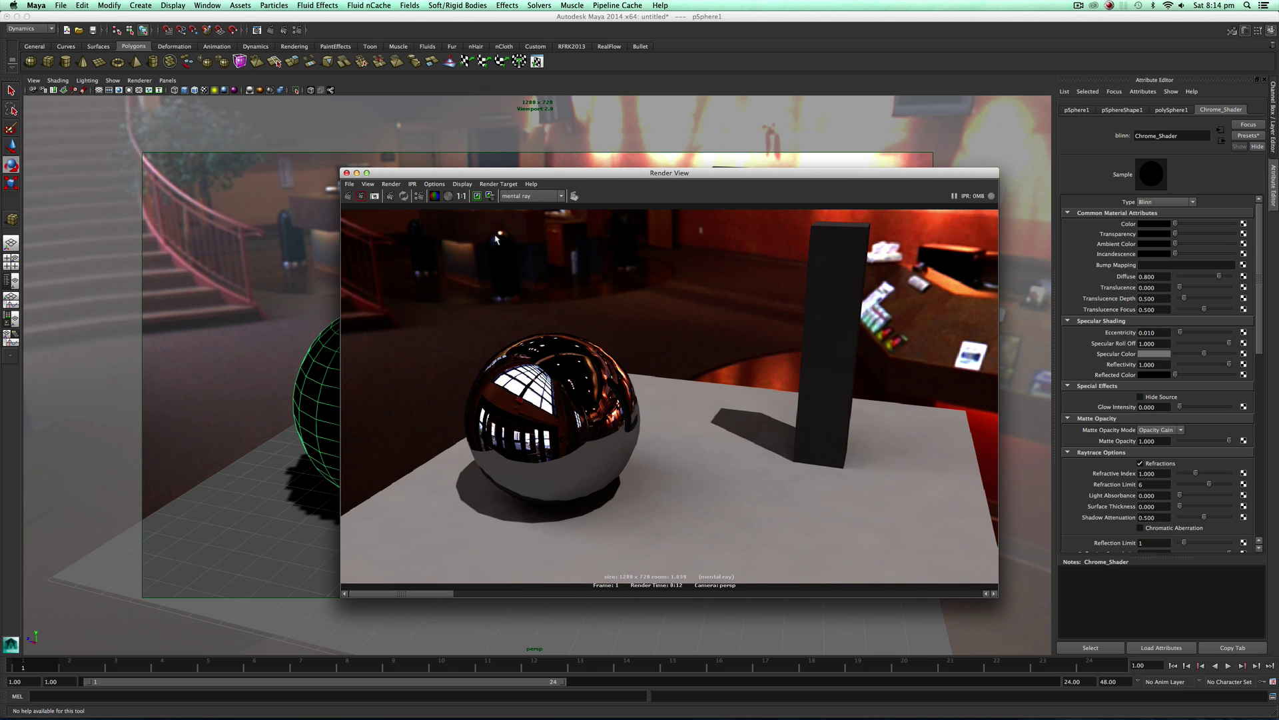
# Close the render window, show the scene outliner, and rename the directional light to KeyLight.
pyautogui.click(347, 173)
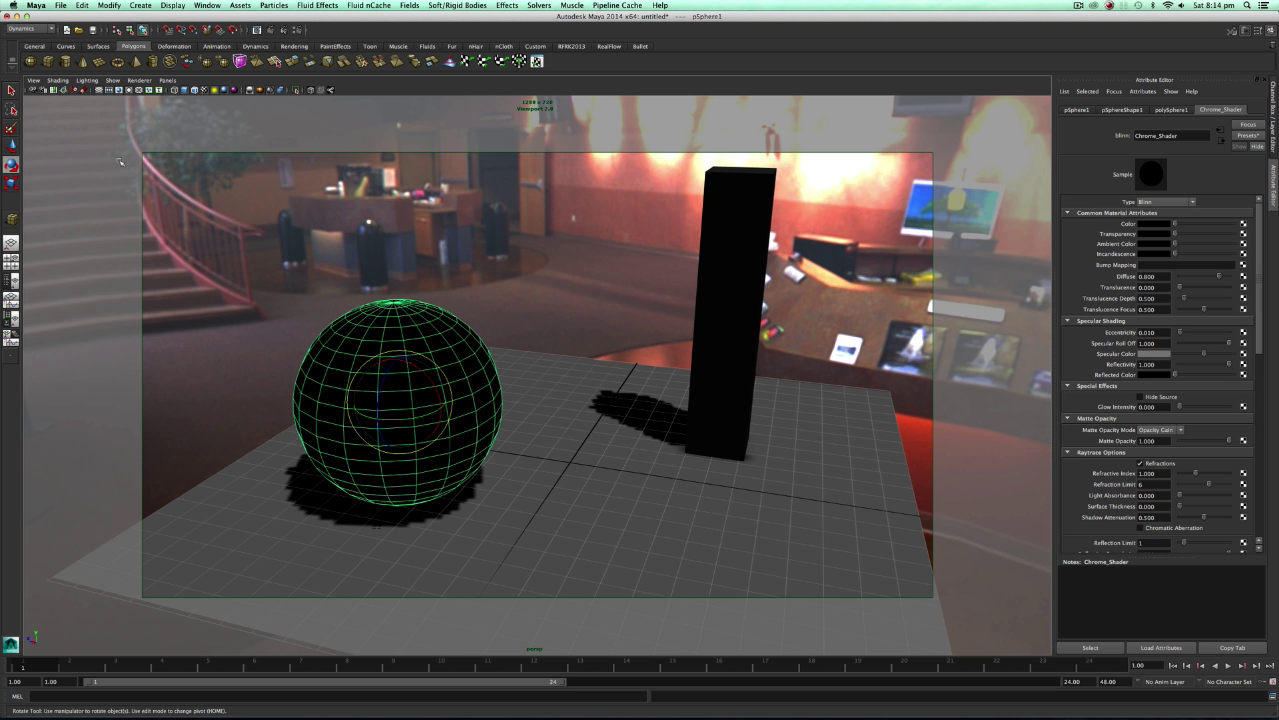
pyautogui.click(12, 281)
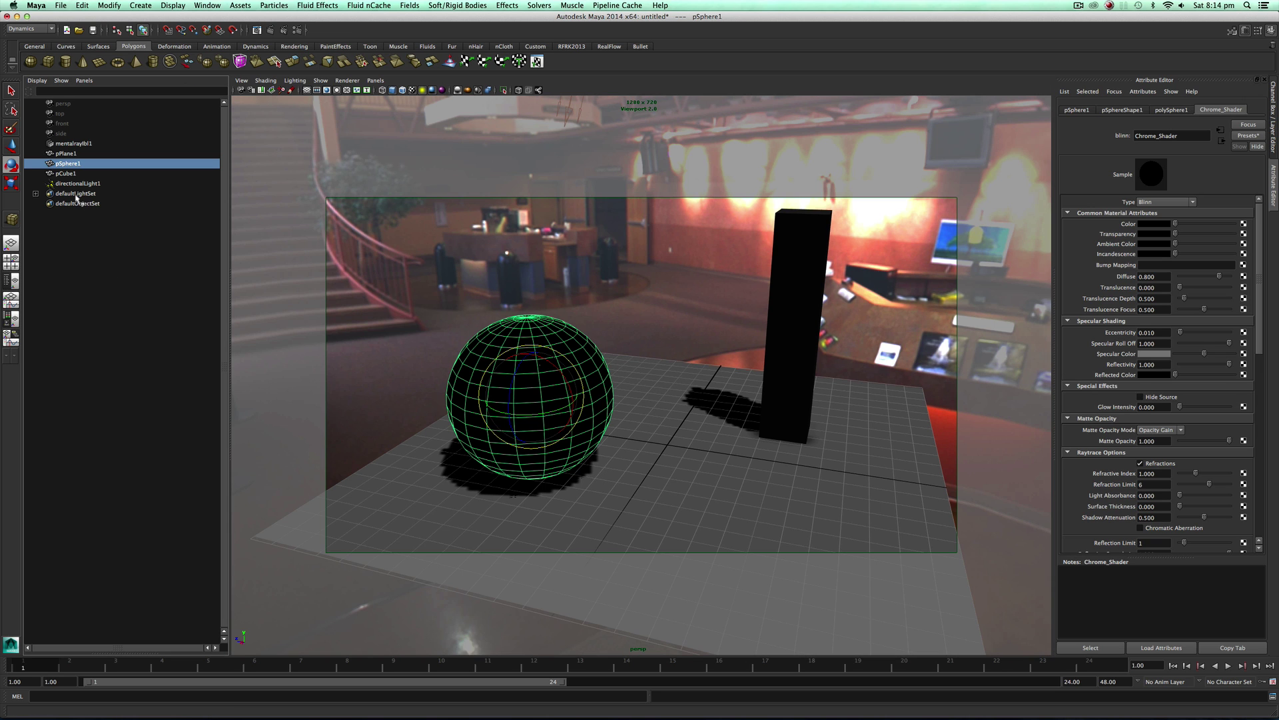
pyautogui.click(76, 184)
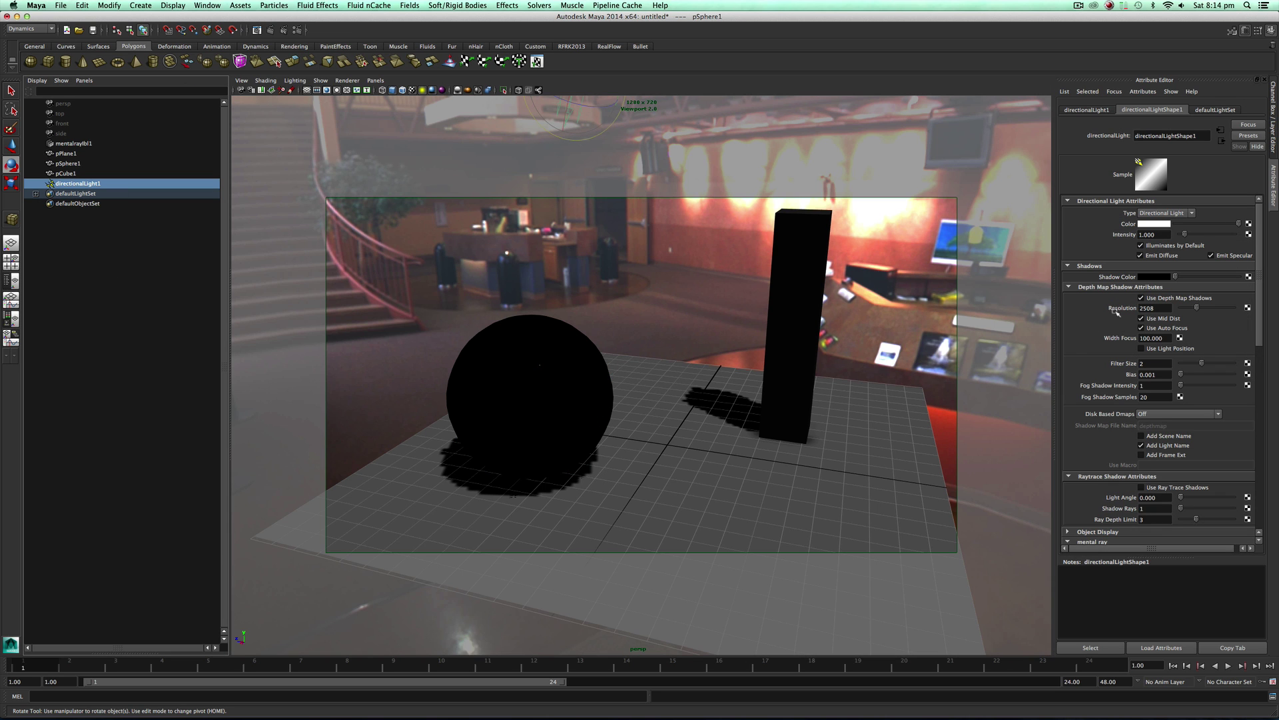
pyautogui.click(1076, 110)
pyautogui.write('Key')
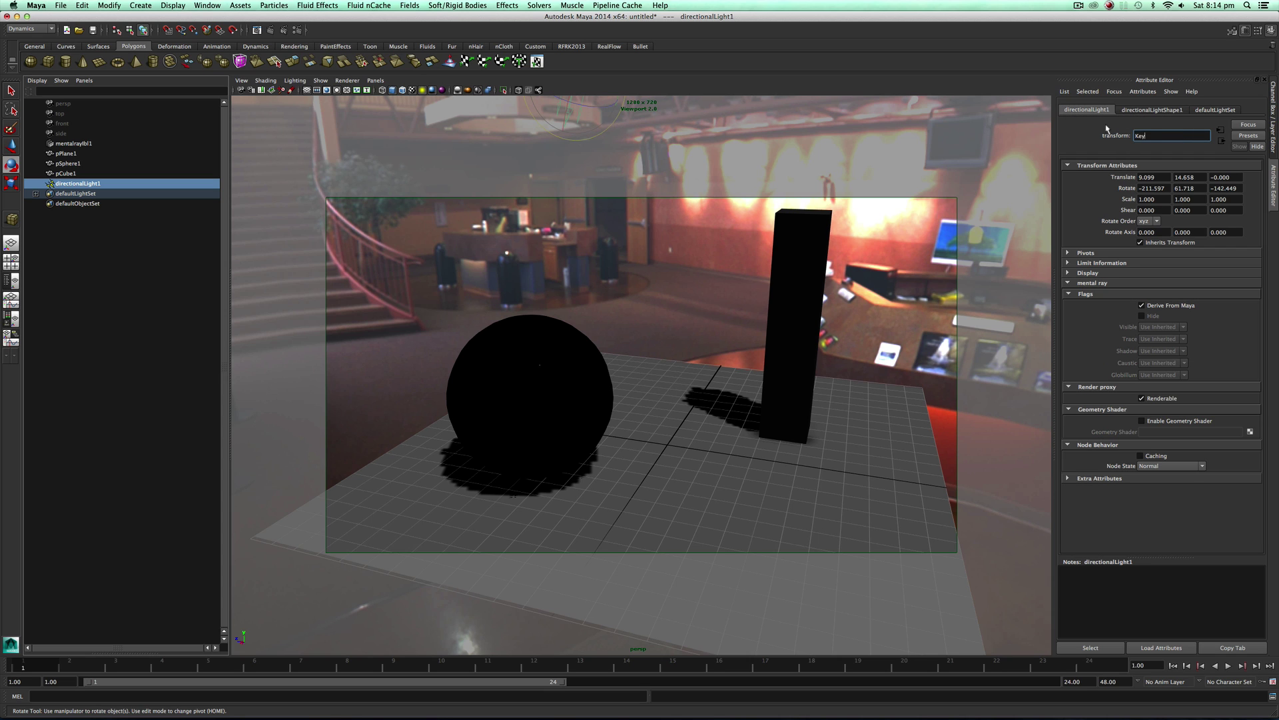
pyautogui.write('Light')
pyautogui.press('Return')
# Switch the KeyLight to ray trace shadows with a light angle of 30 and 15 shadow rays.
pyautogui.click(1111, 110)
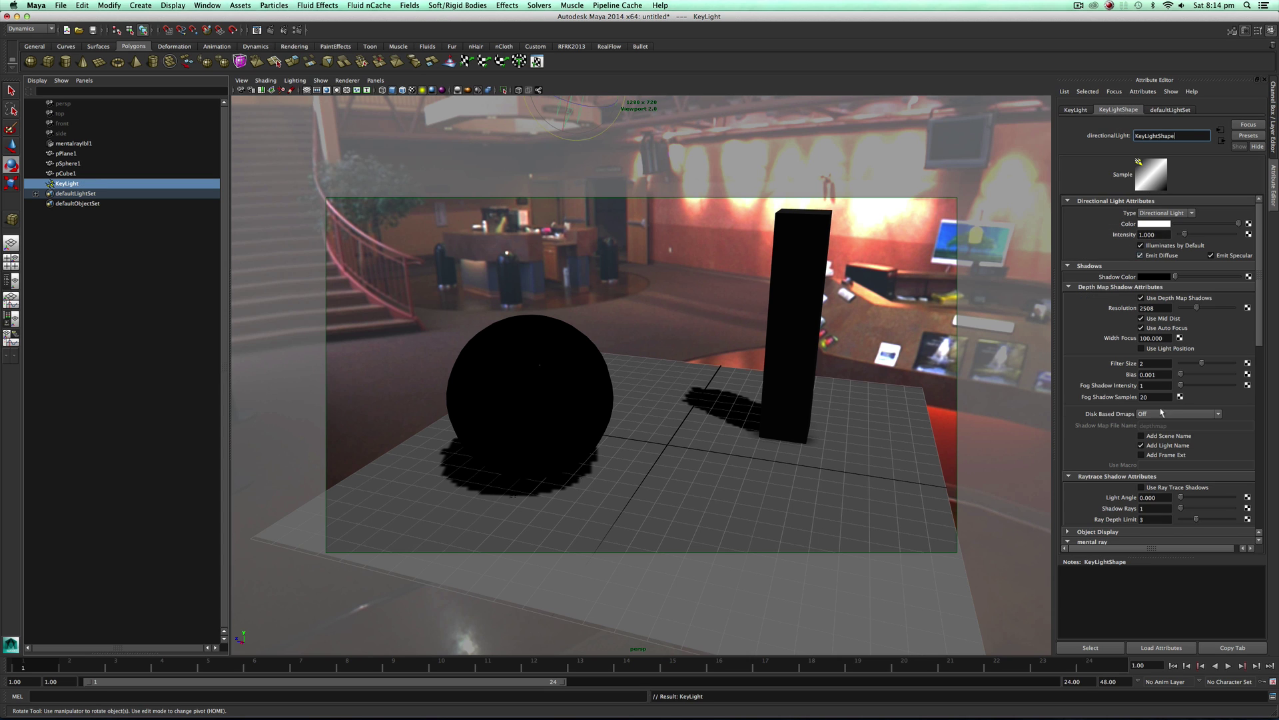
pyautogui.click(1142, 487)
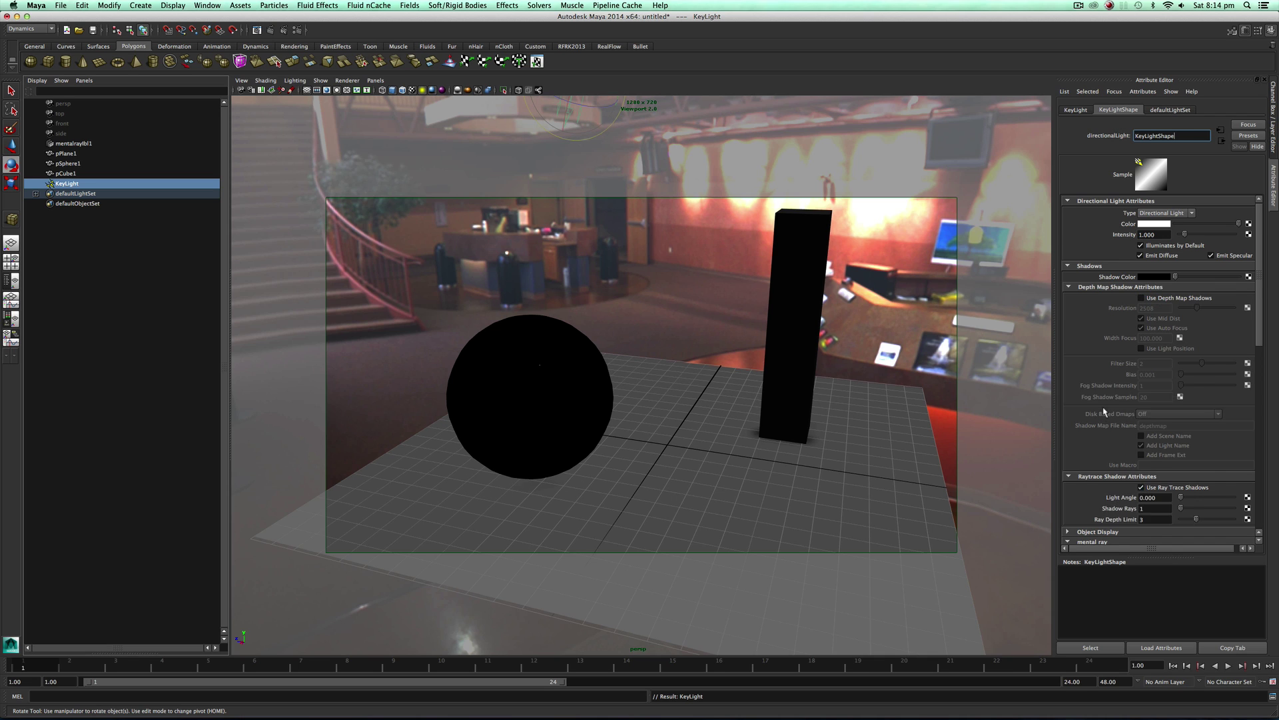
pyautogui.scroll(-3, 1121, 462)
pyautogui.moveTo(1184, 440)
pyautogui.mouseDown()
pyautogui.moveTo(1198, 440)
pyautogui.moveTo(1188, 440)
pyautogui.mouseUp()
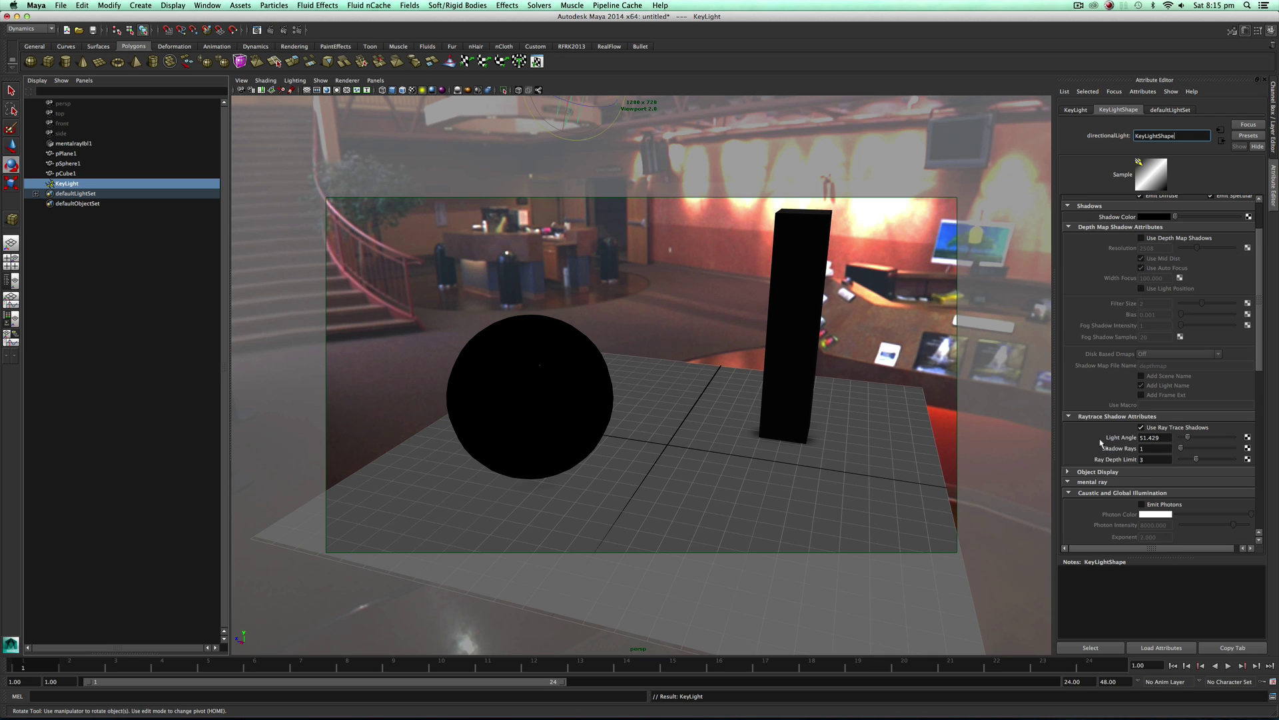
pyautogui.click(1167, 437)
pyautogui.write('30')
pyautogui.press('Return')
pyautogui.click(1159, 448)
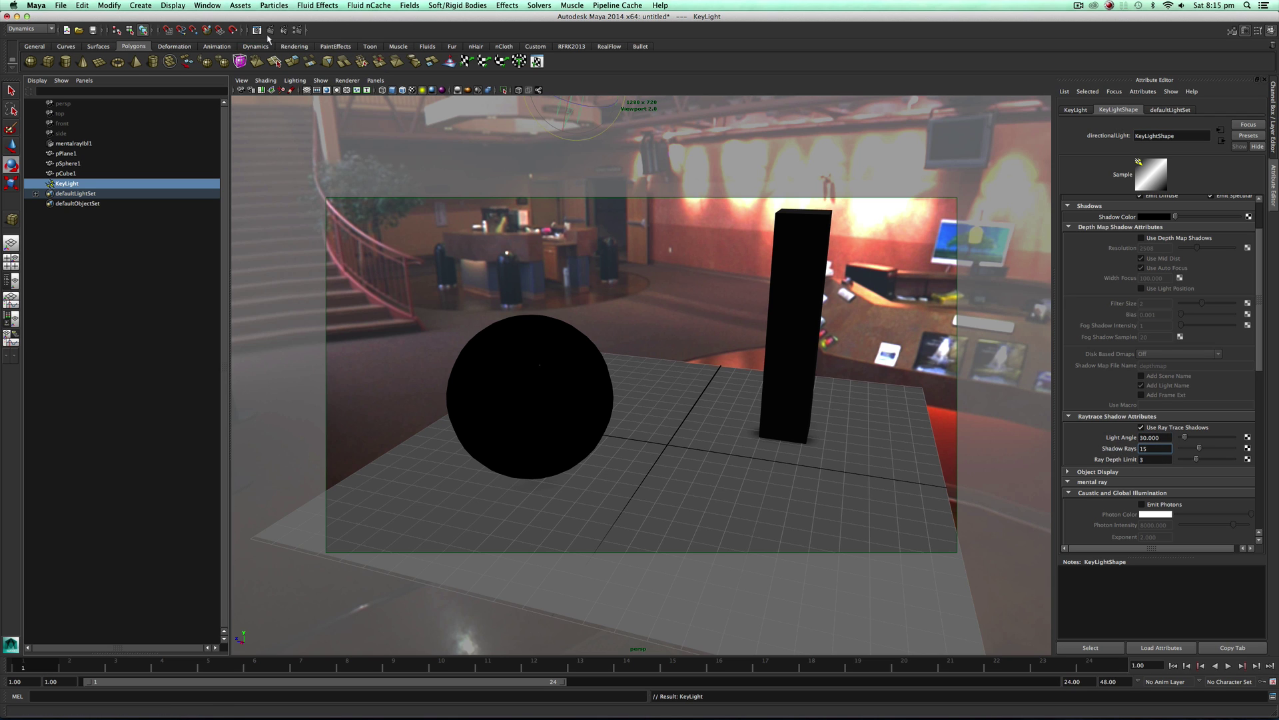
# Render the frame with ray trace shadows and inspect the shadows under the sphere and box.
pyautogui.click(270, 30)
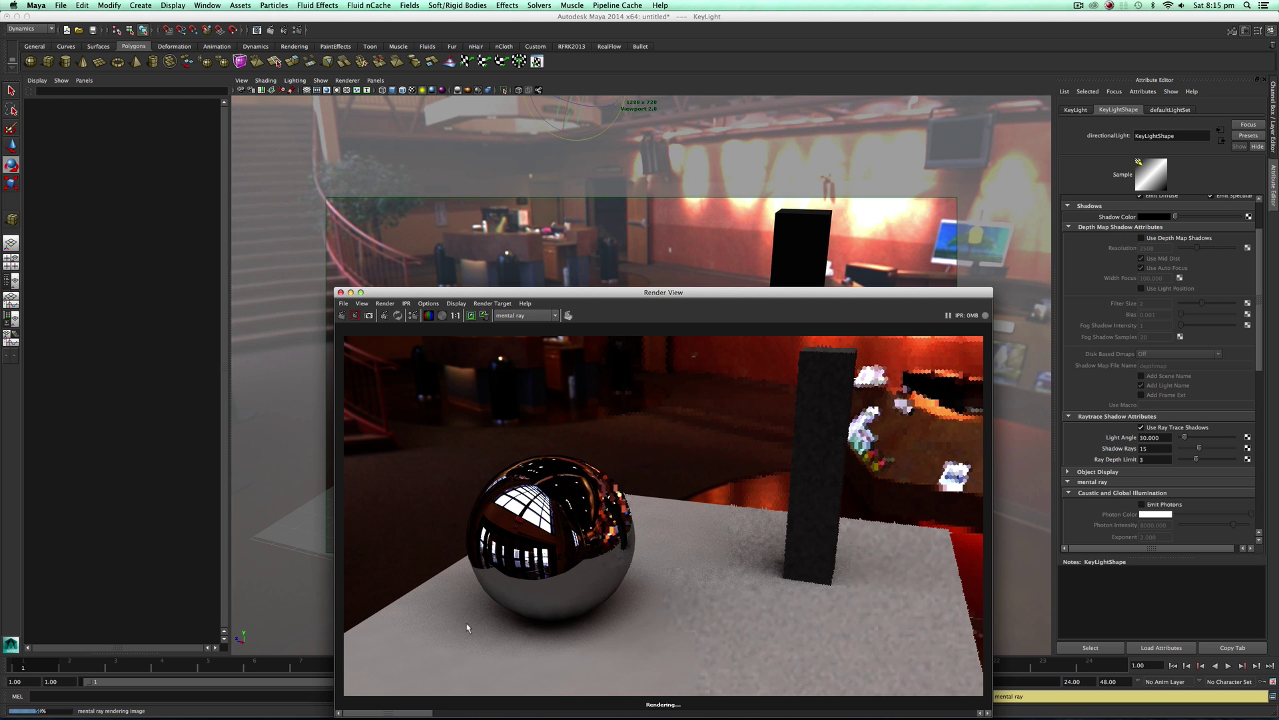
pyautogui.keyDown('alt'); pyautogui.moveTo(586, 636); pyautogui.dragTo(673, 619, button='right'); pyautogui.keyUp('alt')
pyautogui.keyDown('alt'); pyautogui.moveTo(672, 619); pyautogui.dragTo(726, 529, button='middle'); pyautogui.keyUp('alt')
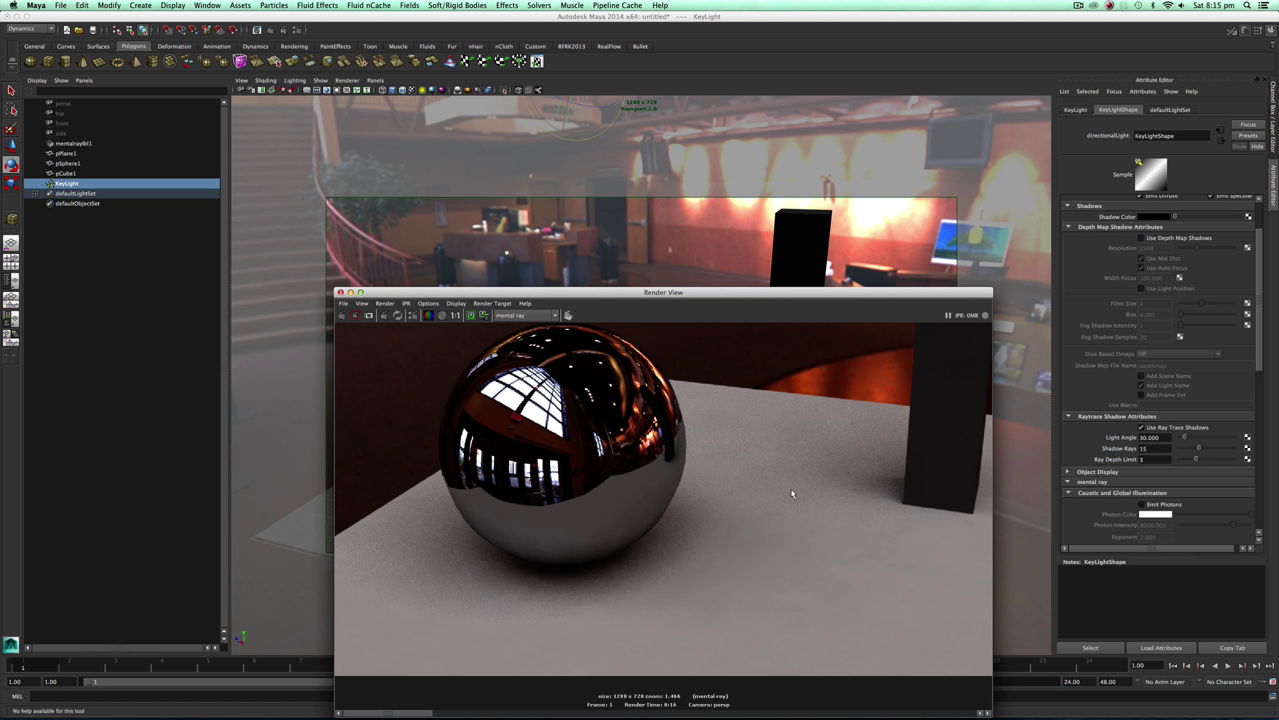
pyautogui.scroll(-2, 790, 477)
pyautogui.scroll(-2, 790, 477)
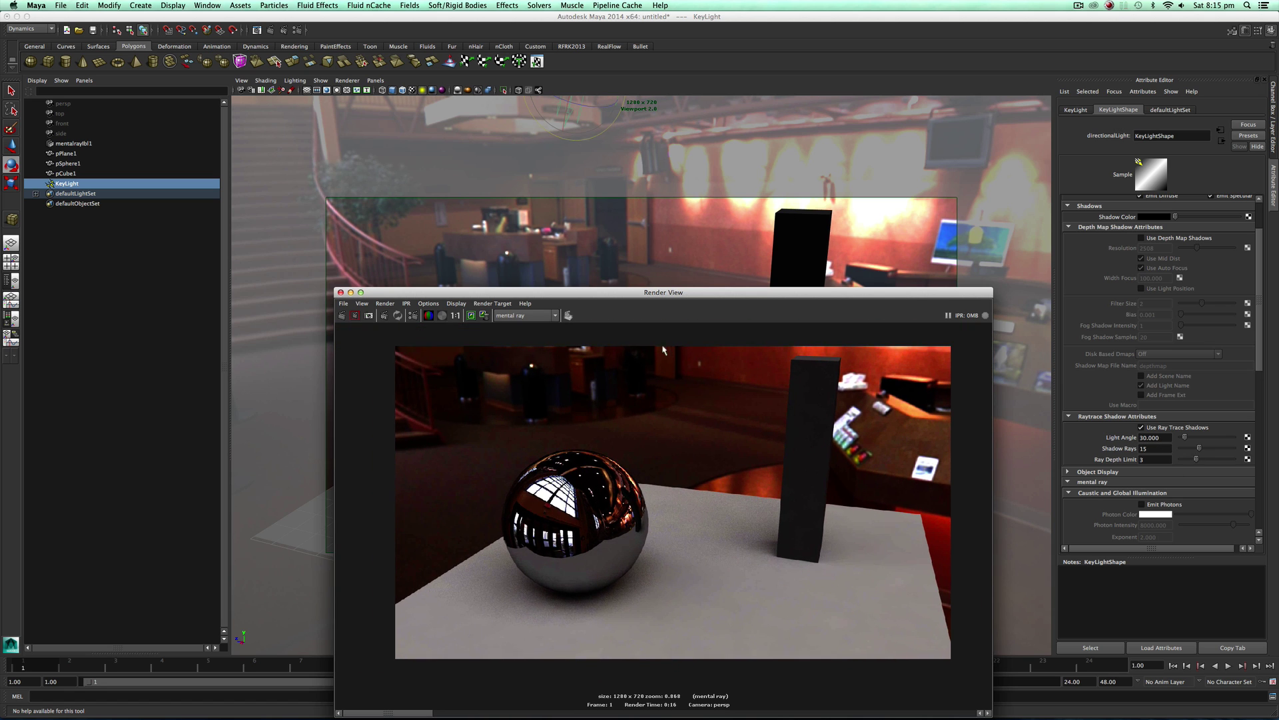
# Keep the ray trace shadow render, compare it with the earlier depth map shadow render, and close the render window.
pyautogui.click(471, 317)
pyautogui.moveTo(371, 713); pyautogui.dragTo(538, 710)
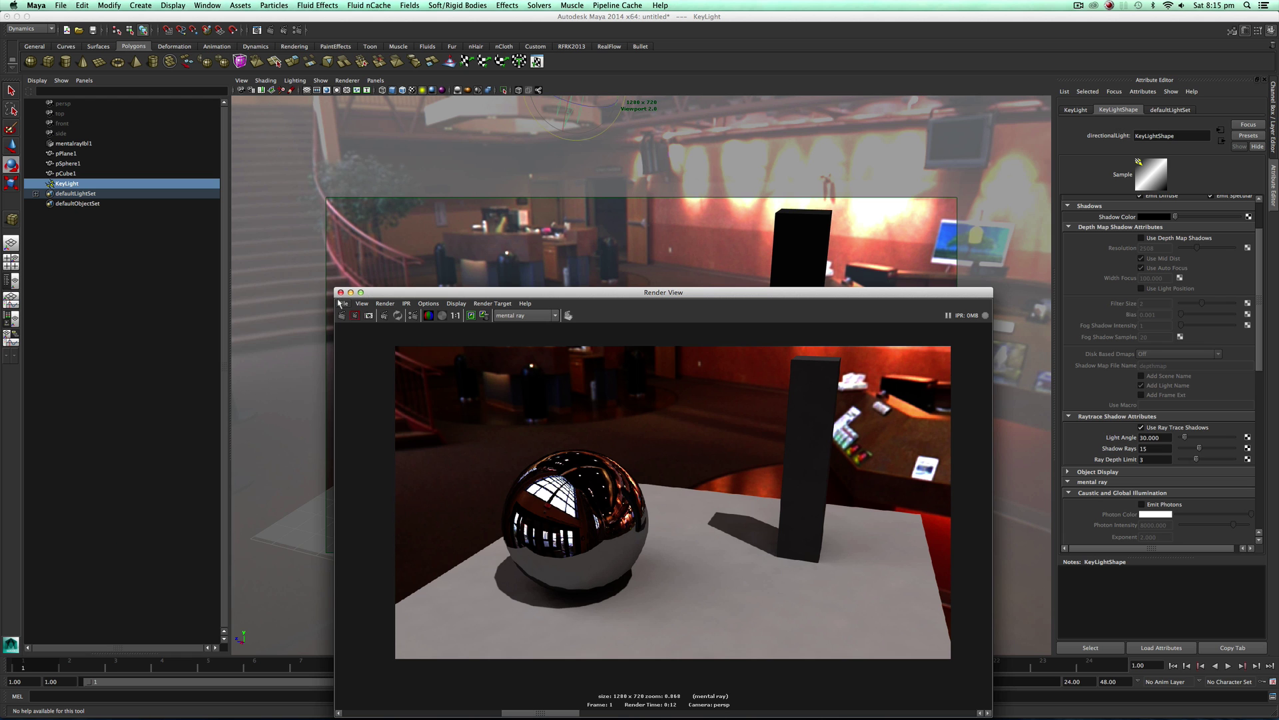
pyautogui.moveTo(525, 299); pyautogui.dragTo(548, 211)
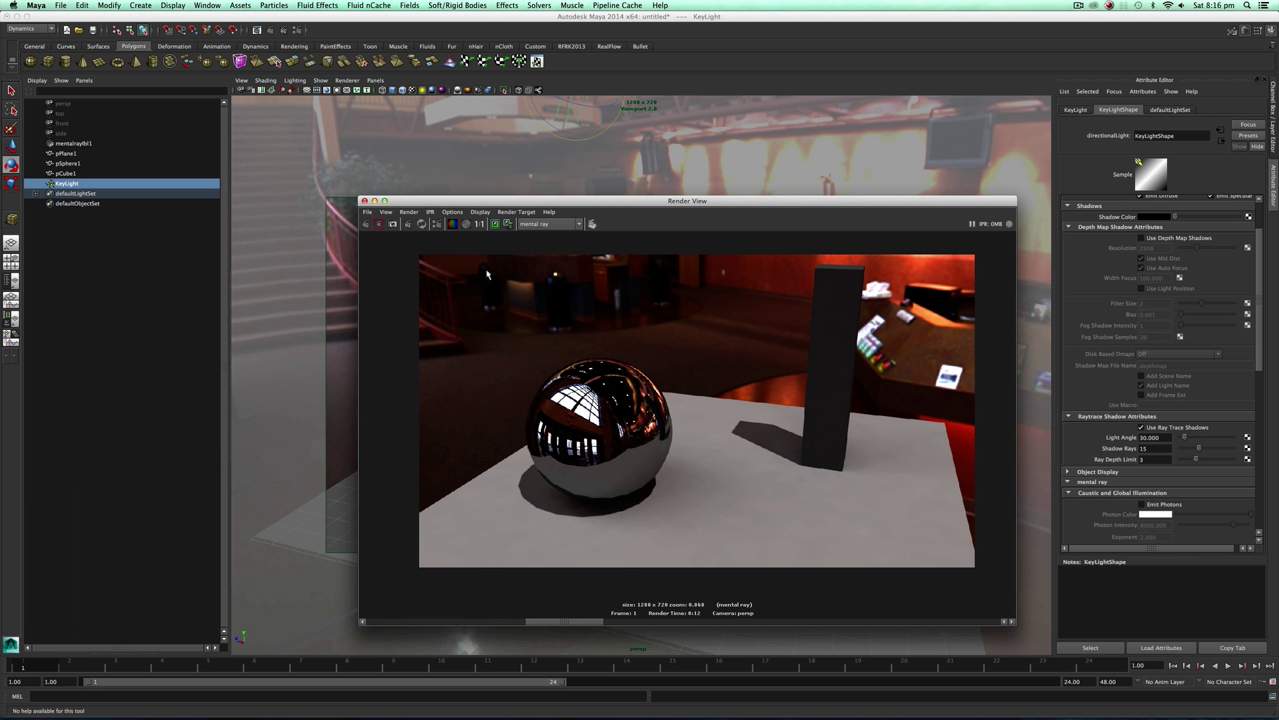
pyautogui.click(364, 200)
# Turn off Primary Visibility in the render stats of the image-based lighting node and render the frame.
pyautogui.click(717, 288)
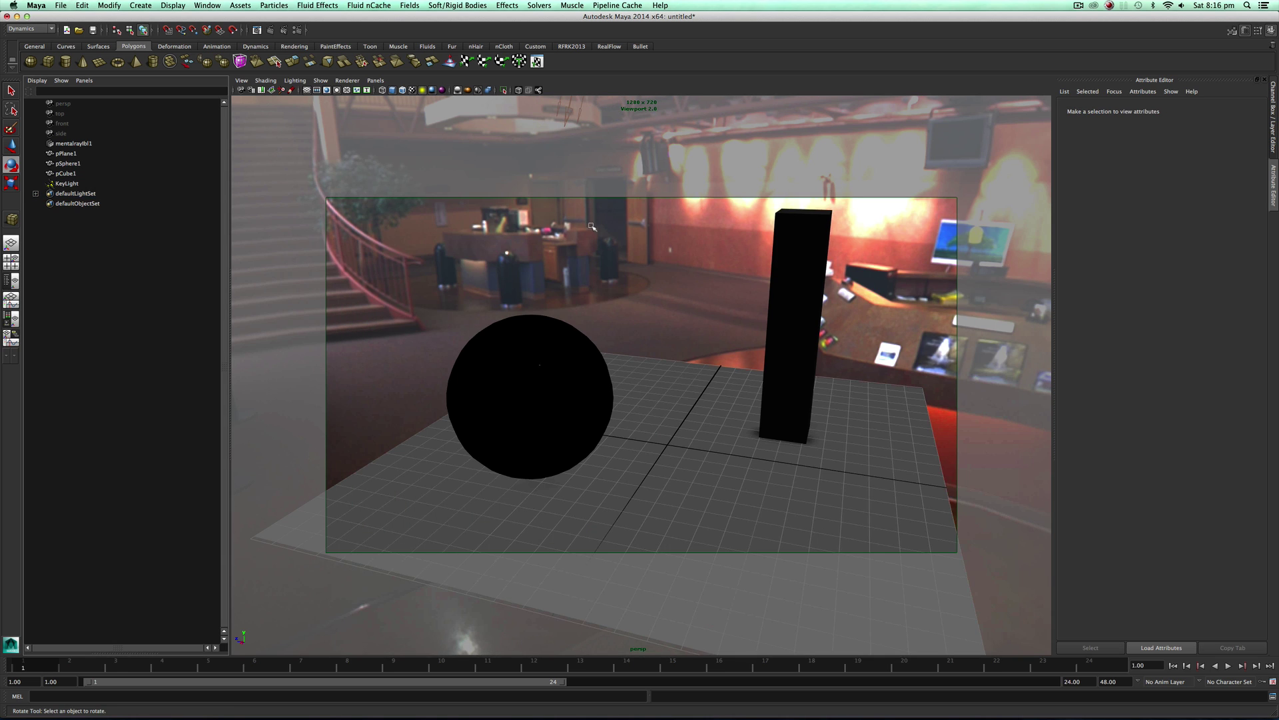
pyautogui.moveTo(598, 228); pyautogui.dragTo(722, 295)
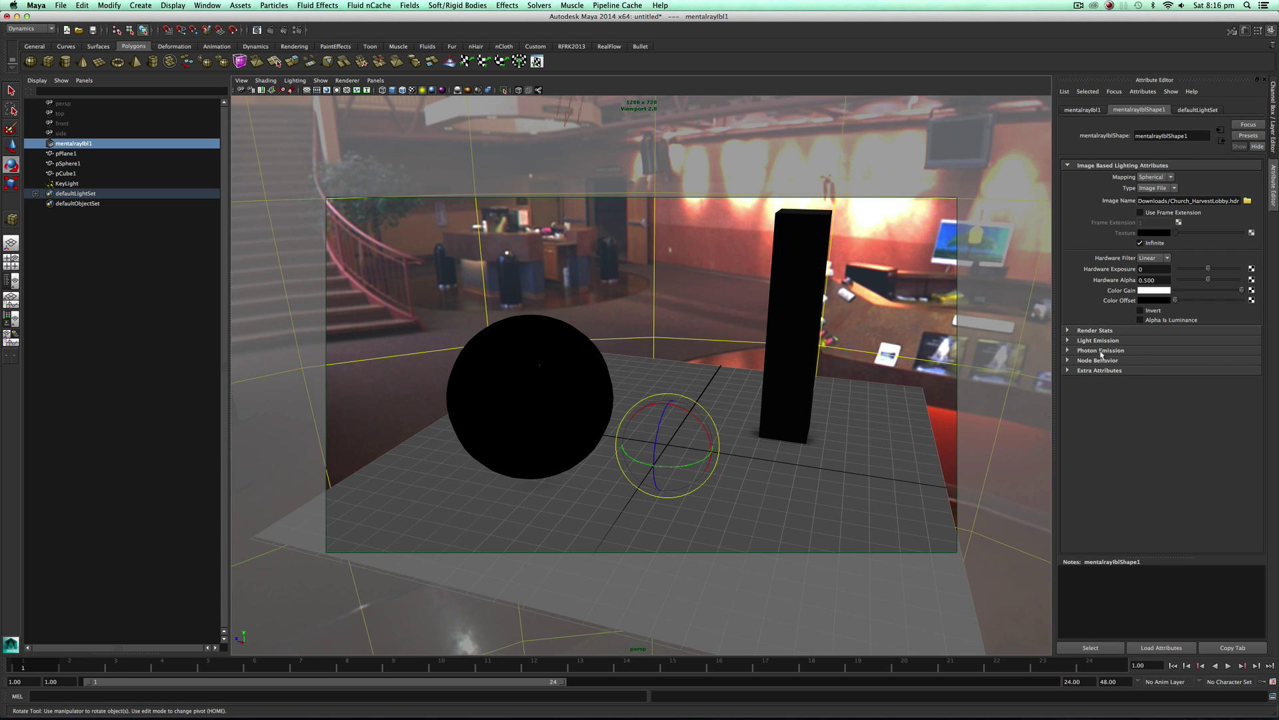
pyautogui.click(1086, 109)
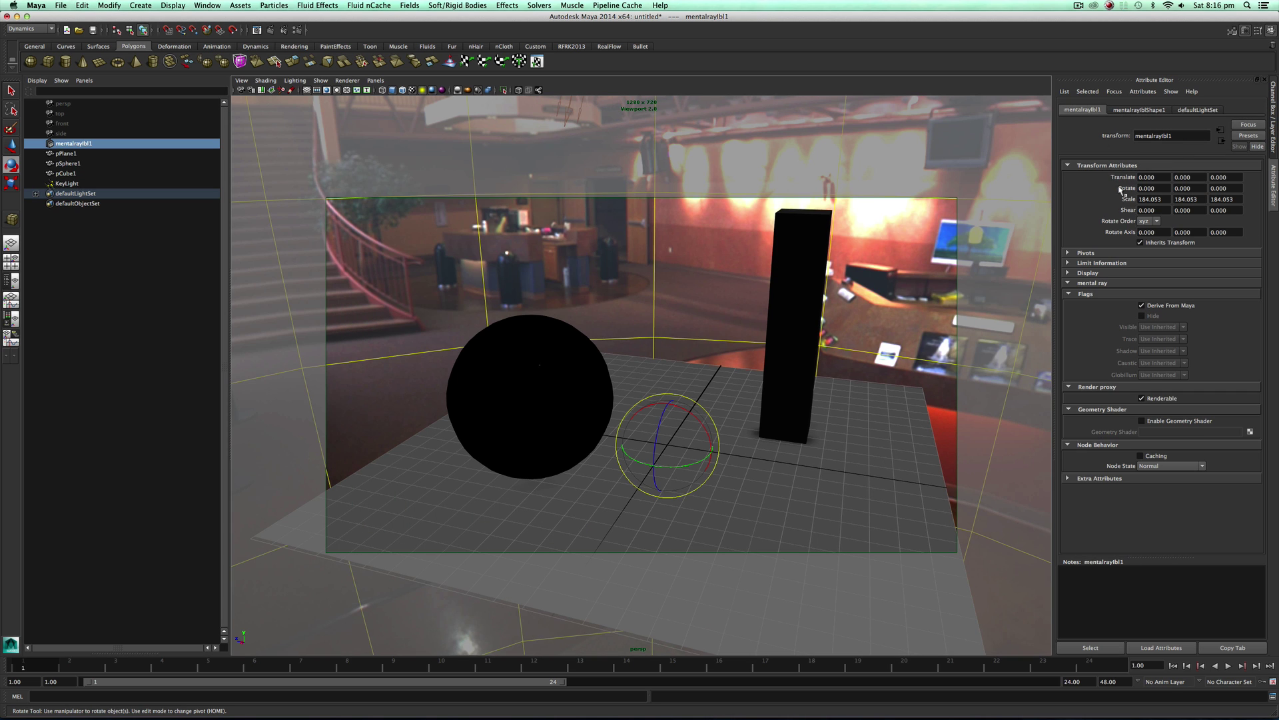
pyautogui.click(1120, 111)
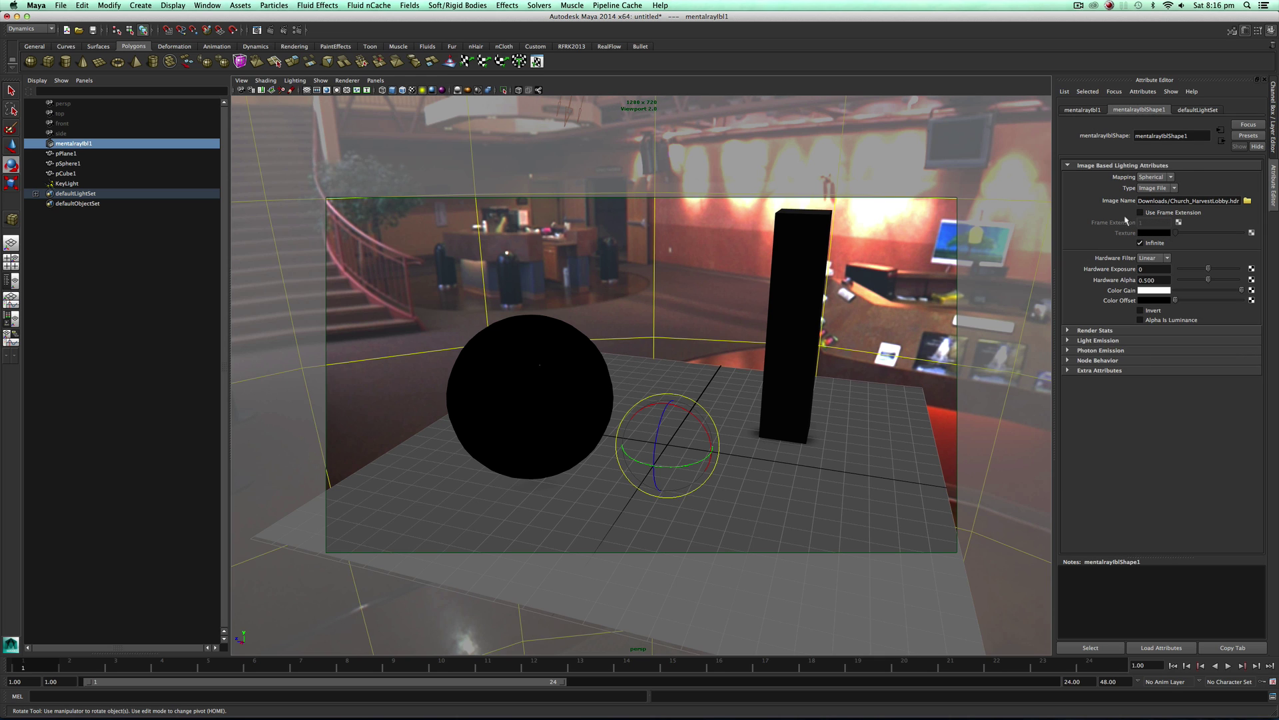
pyautogui.click(1111, 331)
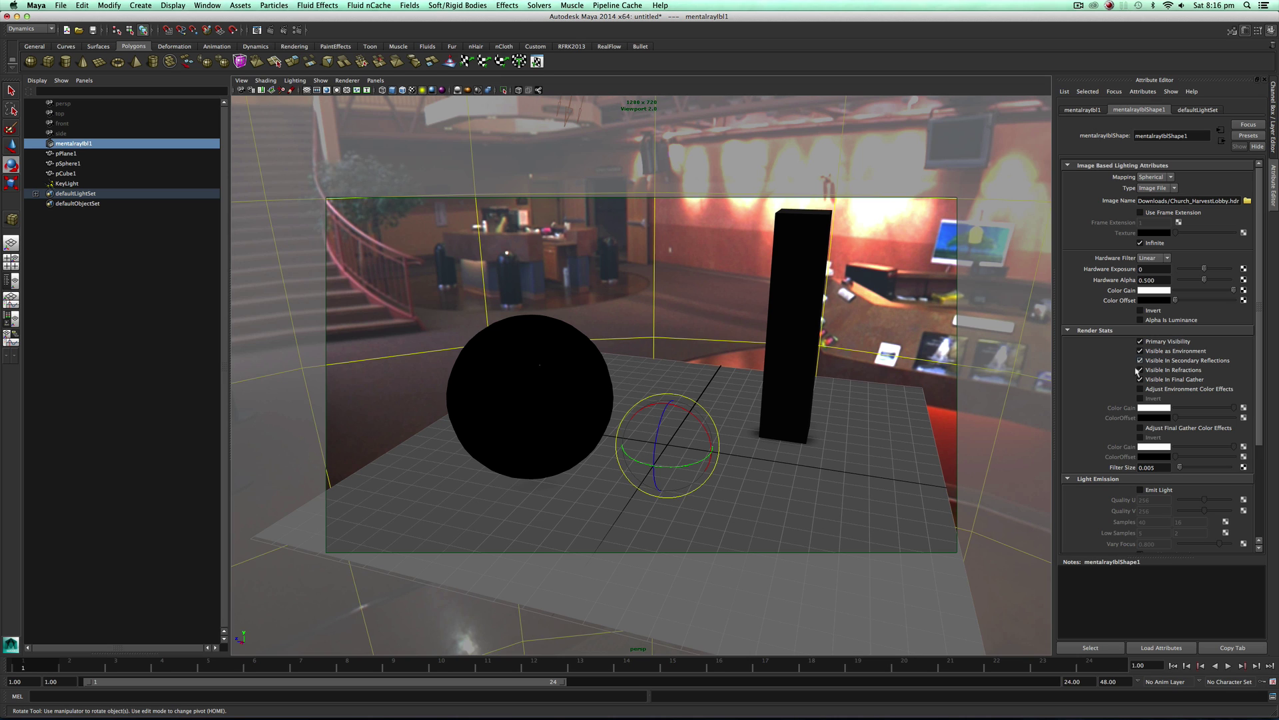
pyautogui.scroll(-1, 1138, 372)
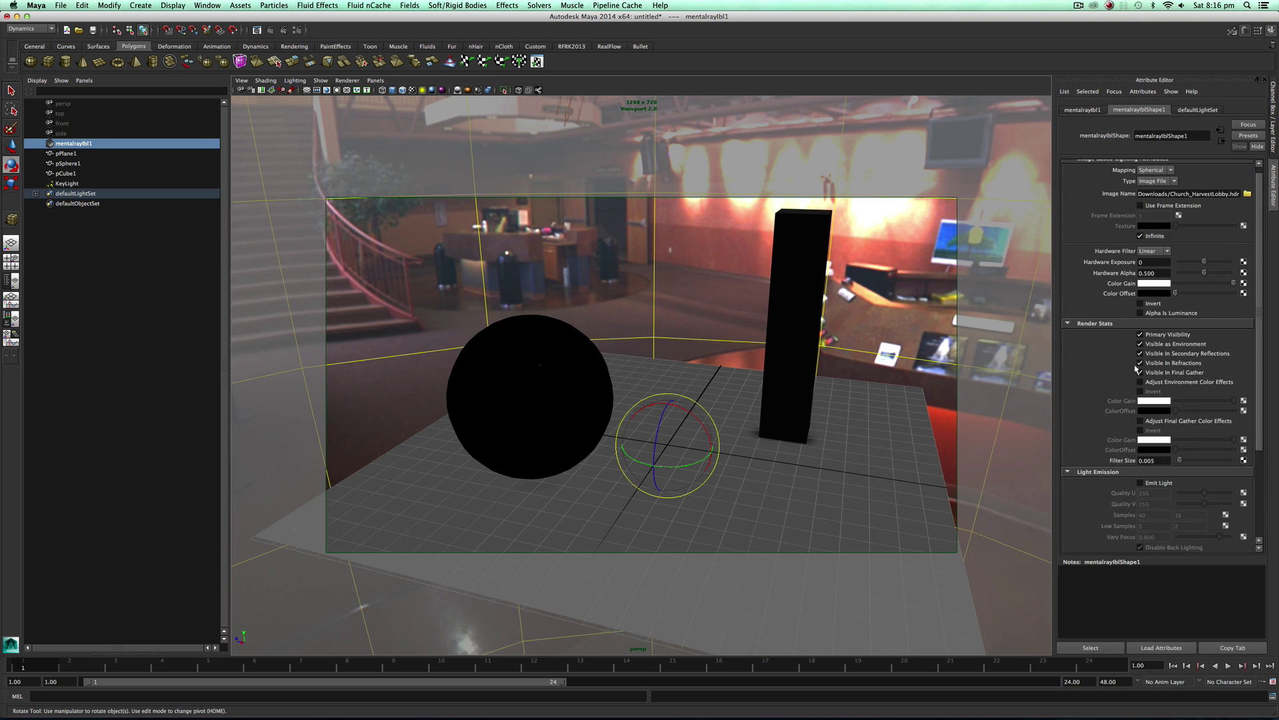
pyautogui.click(1140, 334)
pyautogui.click(270, 32)
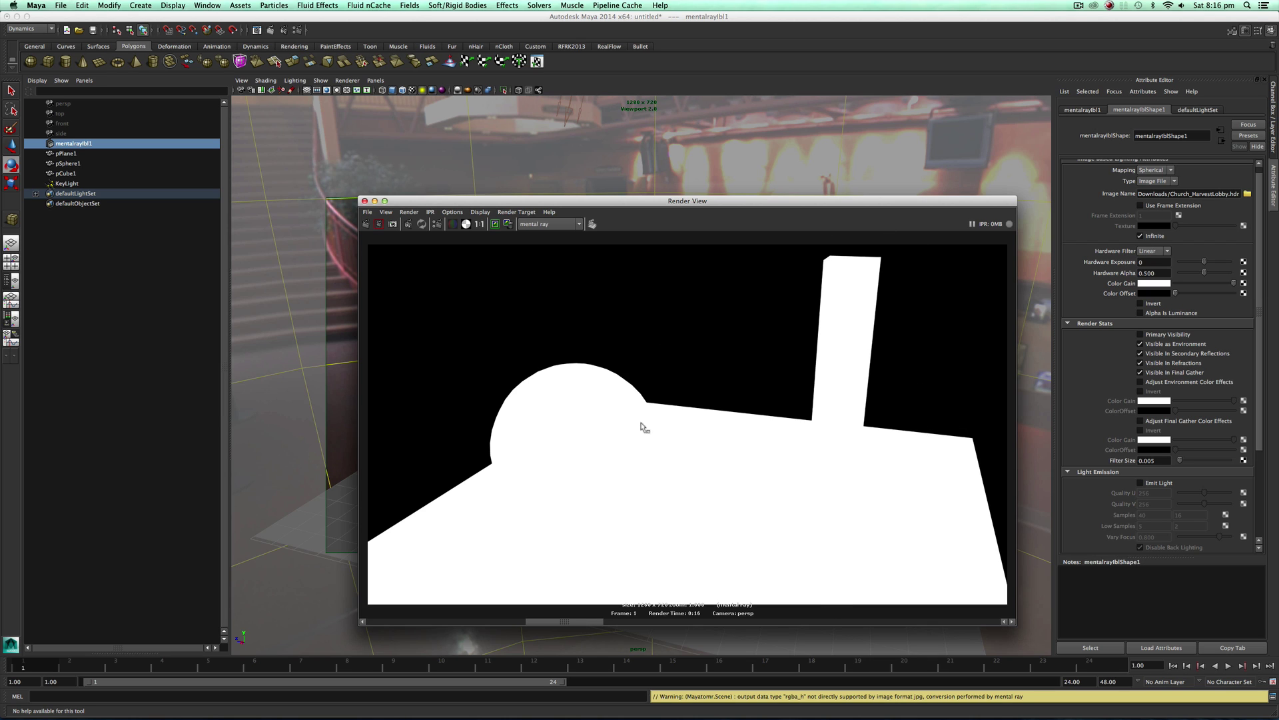
# Examine the alpha channel of the new render and switch the display back to the RGB channels.
pyautogui.moveTo(706, 617)
pyautogui.mouseDown()
pyautogui.moveTo(685, 611)
pyautogui.moveTo(696, 612)
pyautogui.mouseUp()
pyautogui.scroll(2, 732, 621)
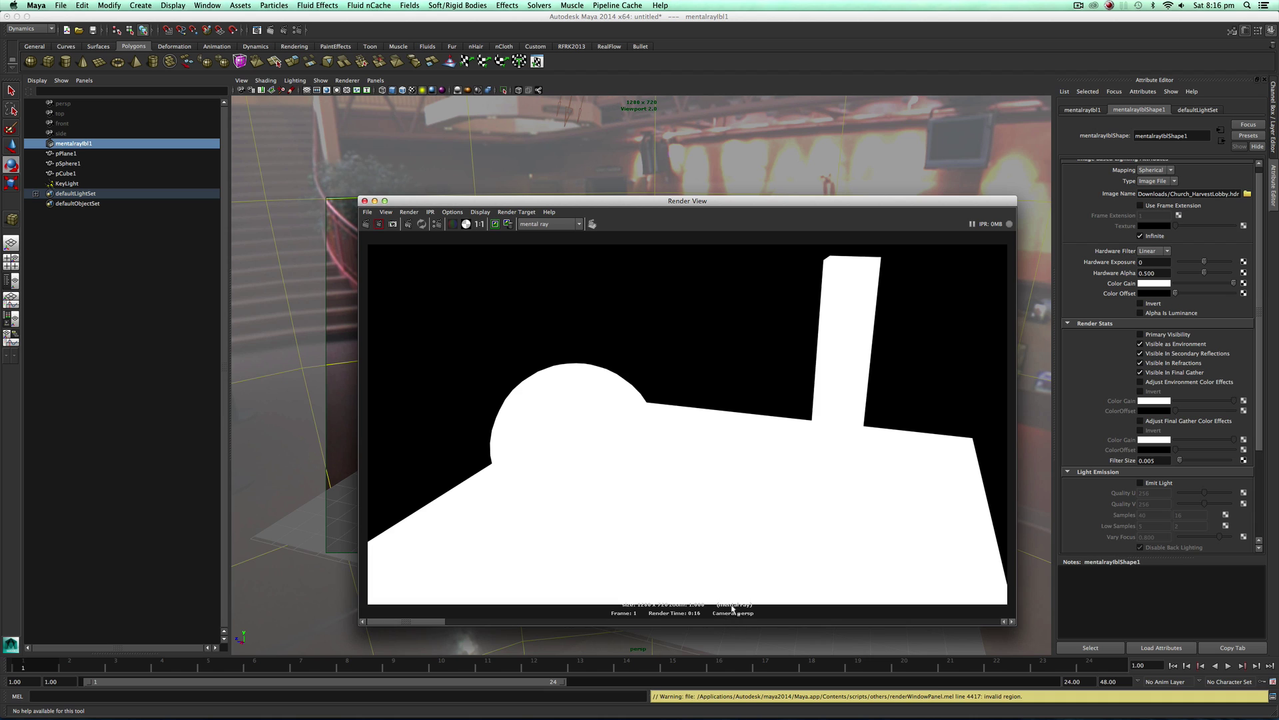
pyautogui.scroll(-2, 653, 525)
pyautogui.scroll(1, 662, 537)
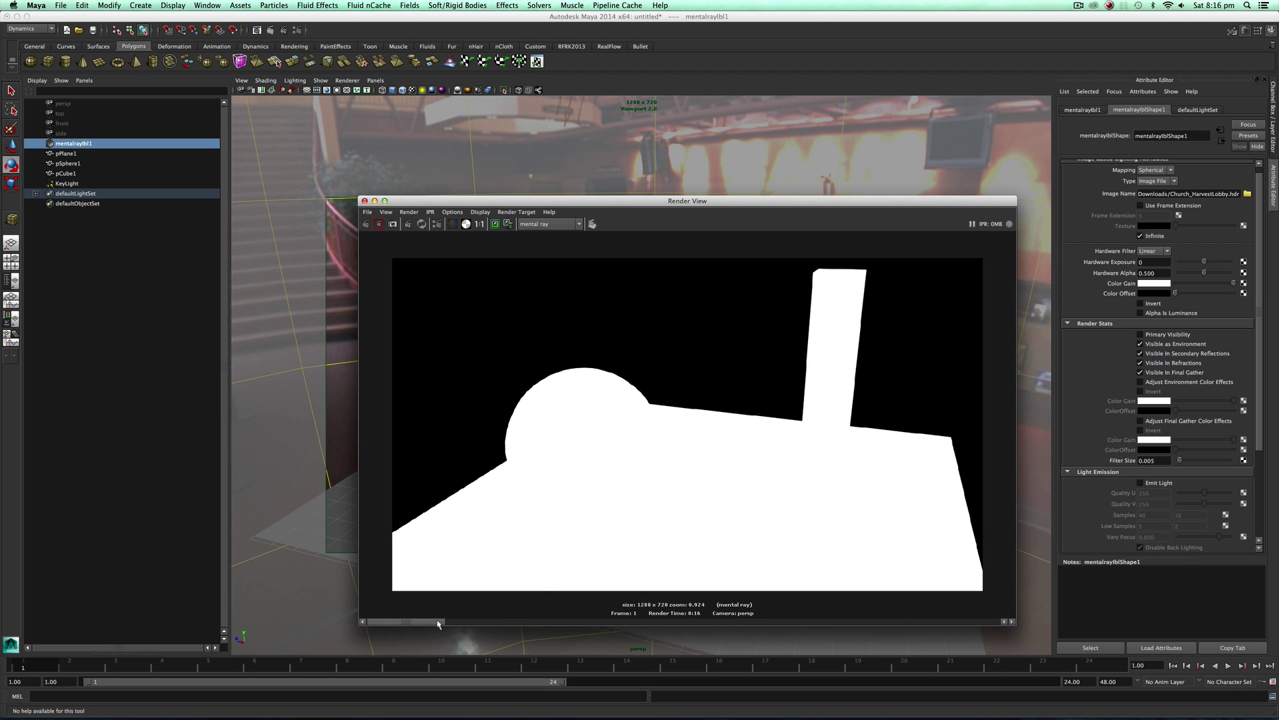
pyautogui.moveTo(433, 620)
pyautogui.mouseDown()
pyautogui.moveTo(749, 620)
pyautogui.moveTo(424, 620)
pyautogui.mouseUp()
pyautogui.click(452, 224)
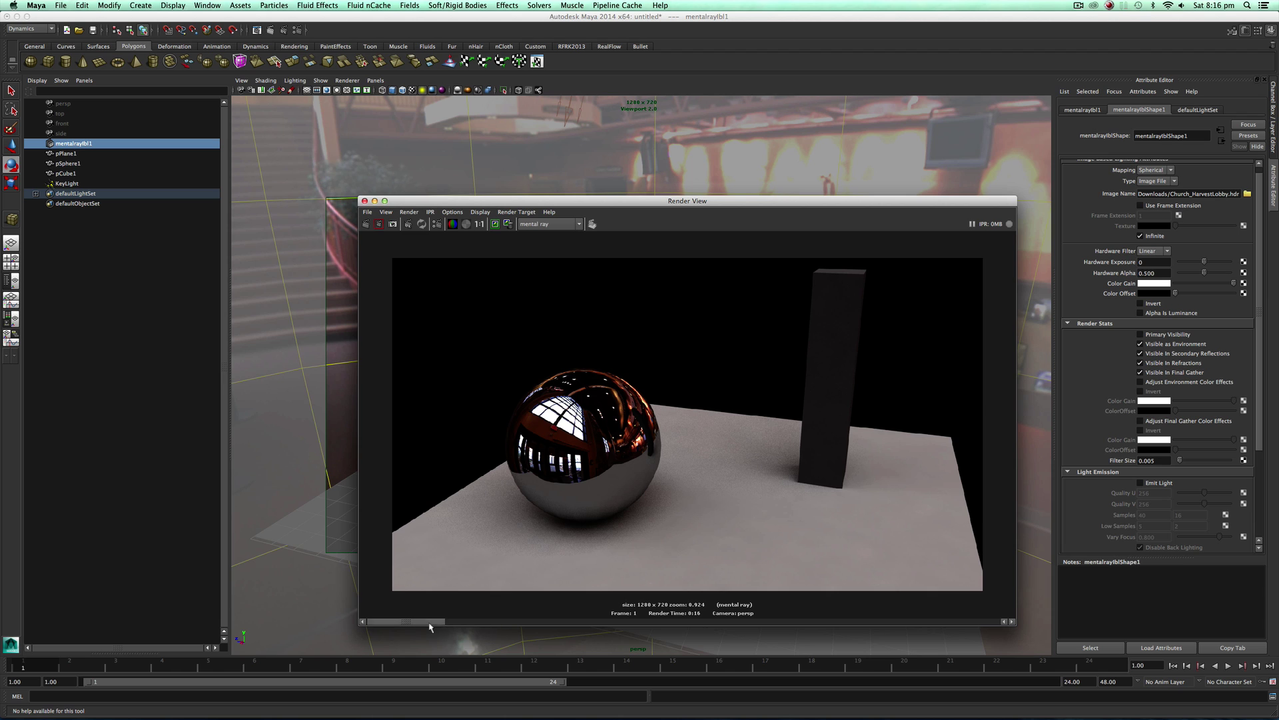
# Bring up the earlier render with the lobby background and alternate between its alpha and RGB channels.
pyautogui.moveTo(430, 621); pyautogui.dragTo(465, 622)
pyautogui.click(465, 224)
pyautogui.click(453, 224)
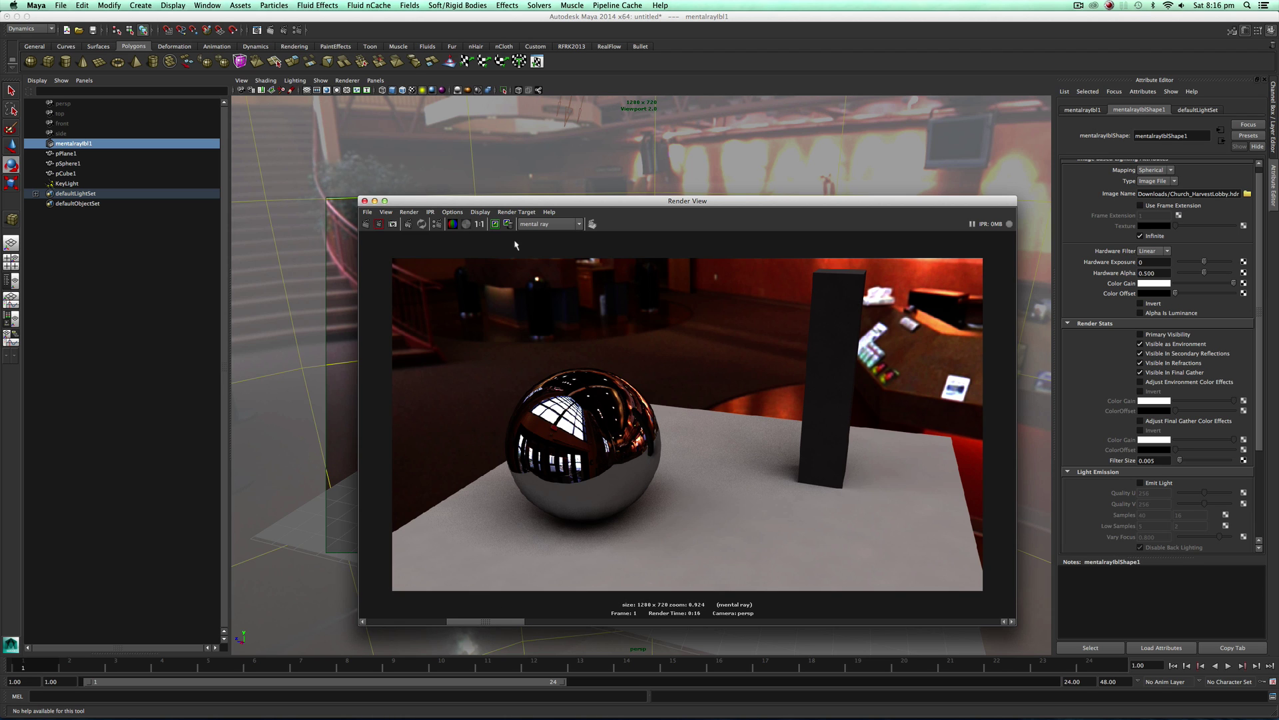
pyautogui.click(466, 224)
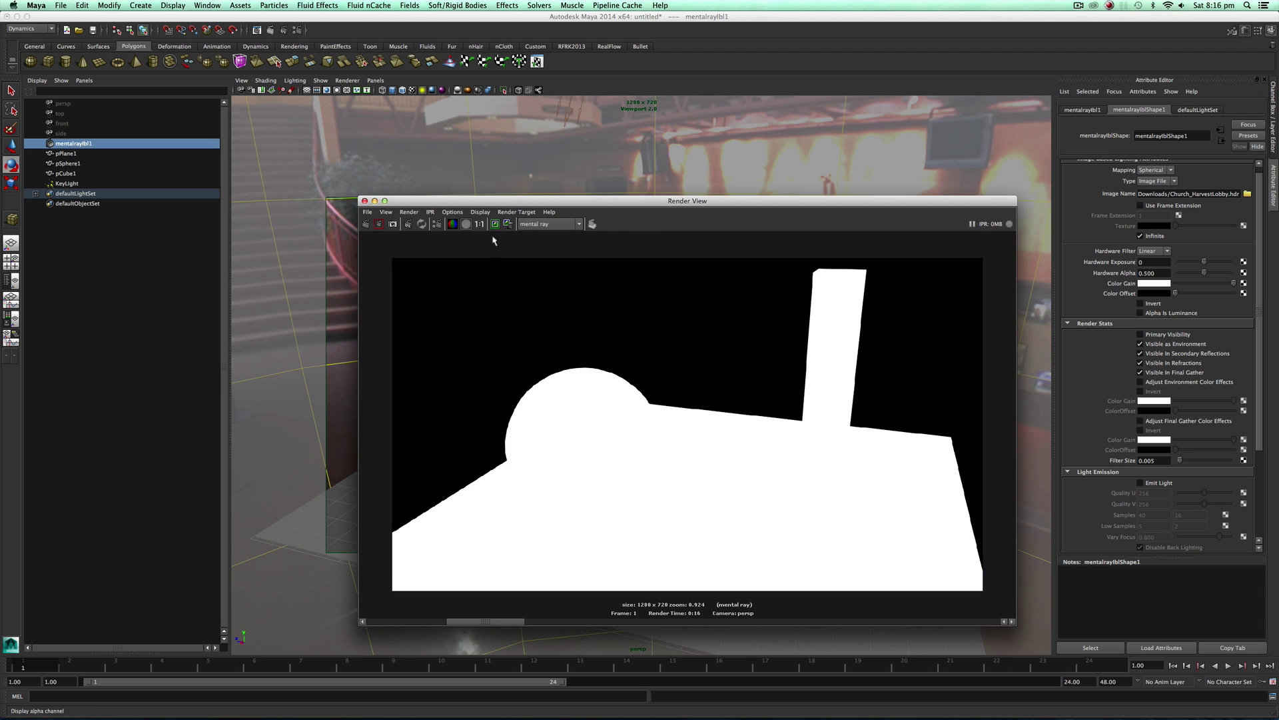
# Compare the RGB and alpha channels of the lobby-background render, and examine the chrome sphere, ground plane and block up close.
pyautogui.click(452, 223)
pyautogui.scroll(1, 711, 435)
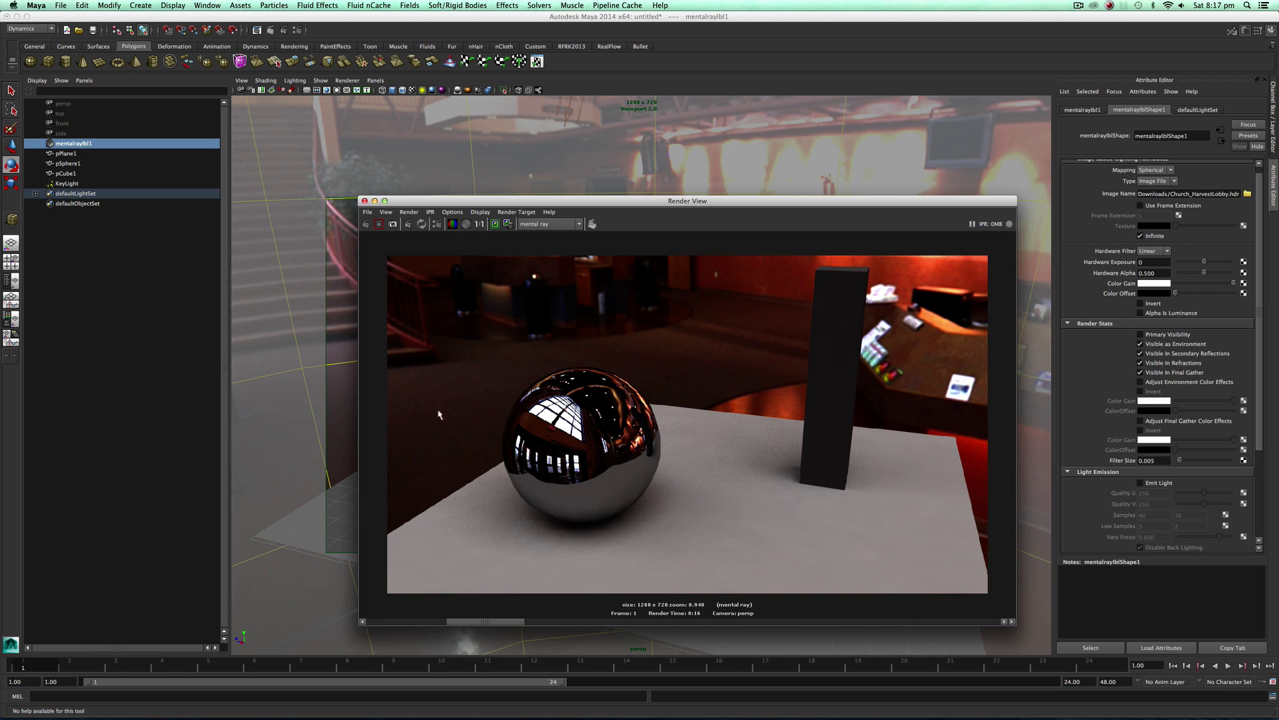
pyautogui.click(466, 224)
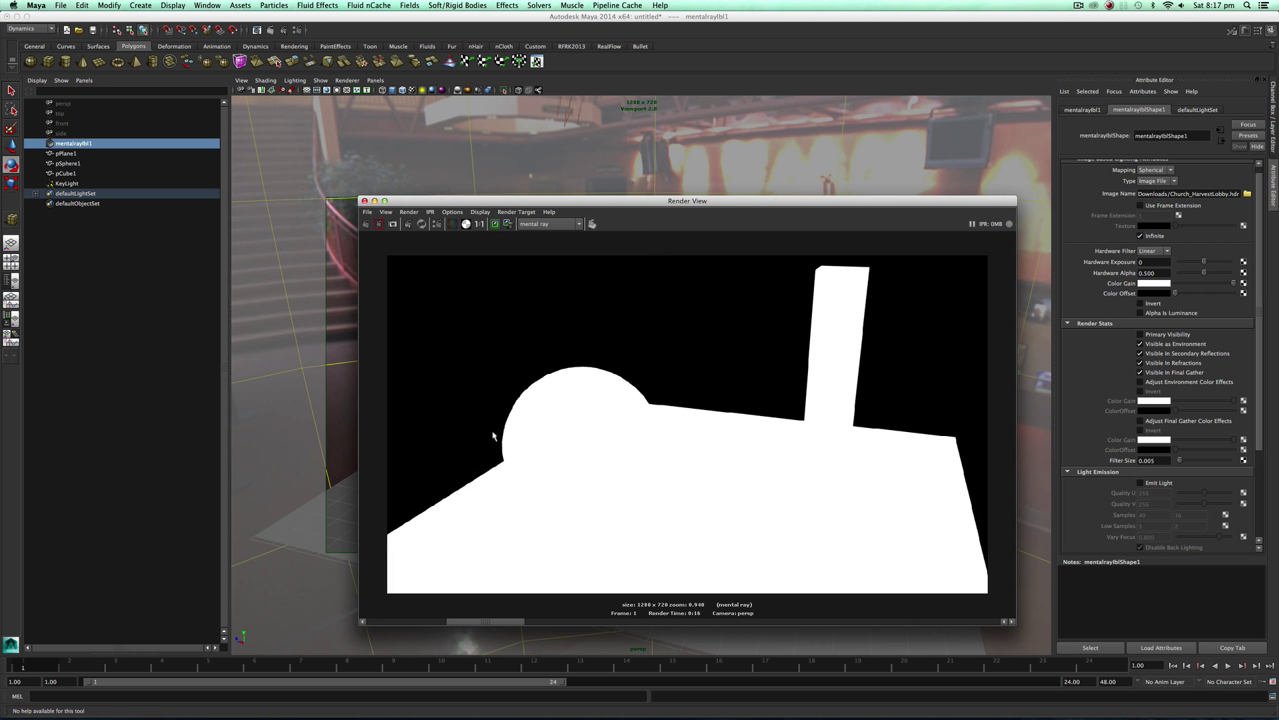
pyautogui.click(452, 224)
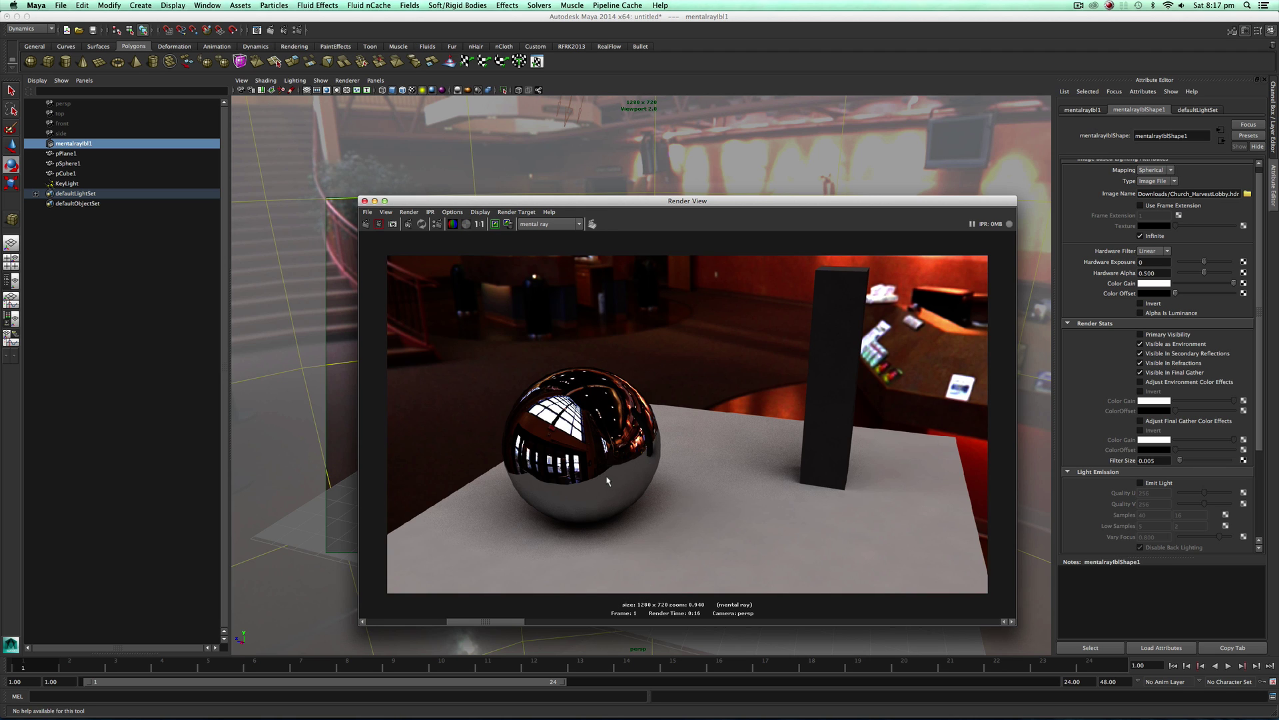
pyautogui.scroll(1, 607, 480)
pyautogui.scroll(-1, 571, 458)
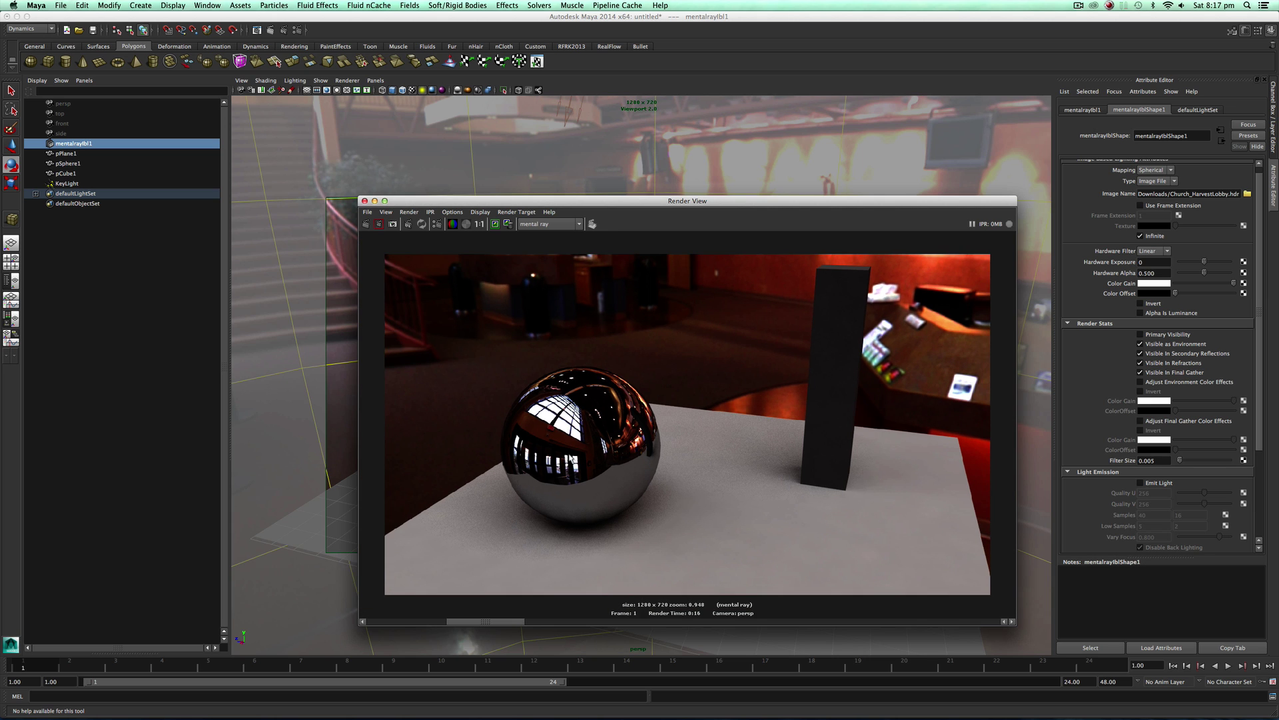
pyautogui.scroll(1, 602, 511)
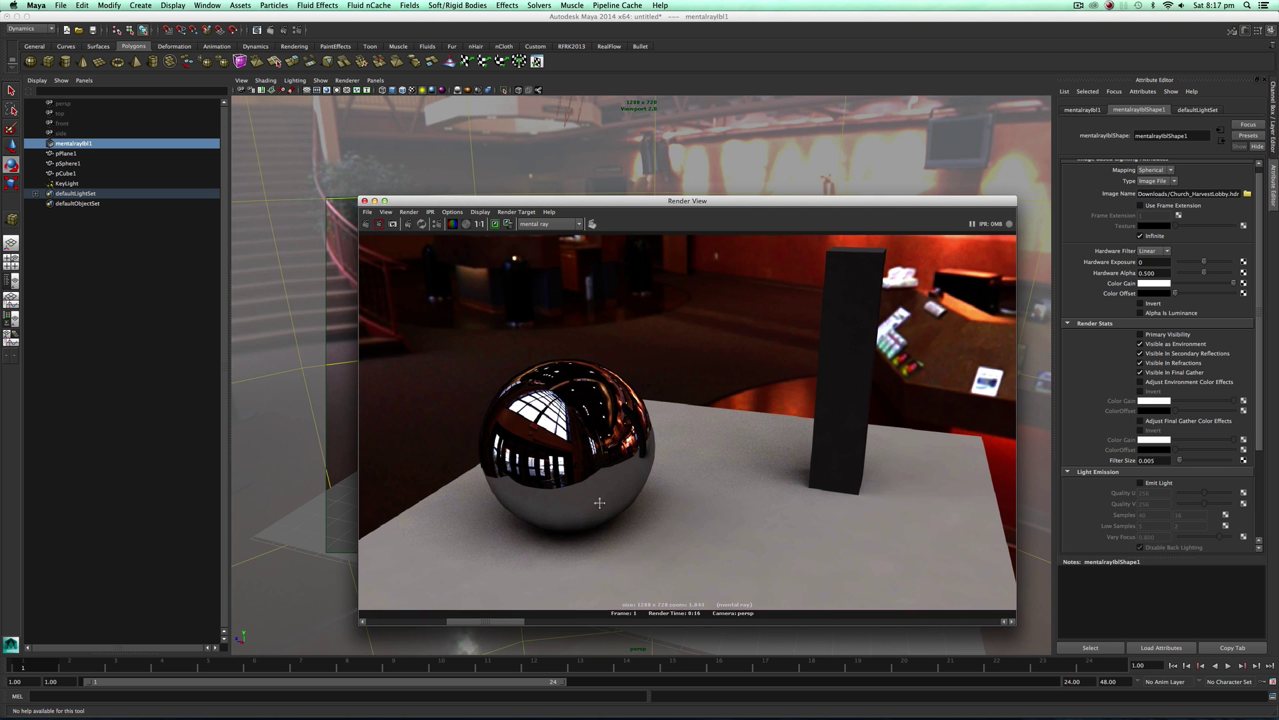
pyautogui.scroll(-1, 517, 569)
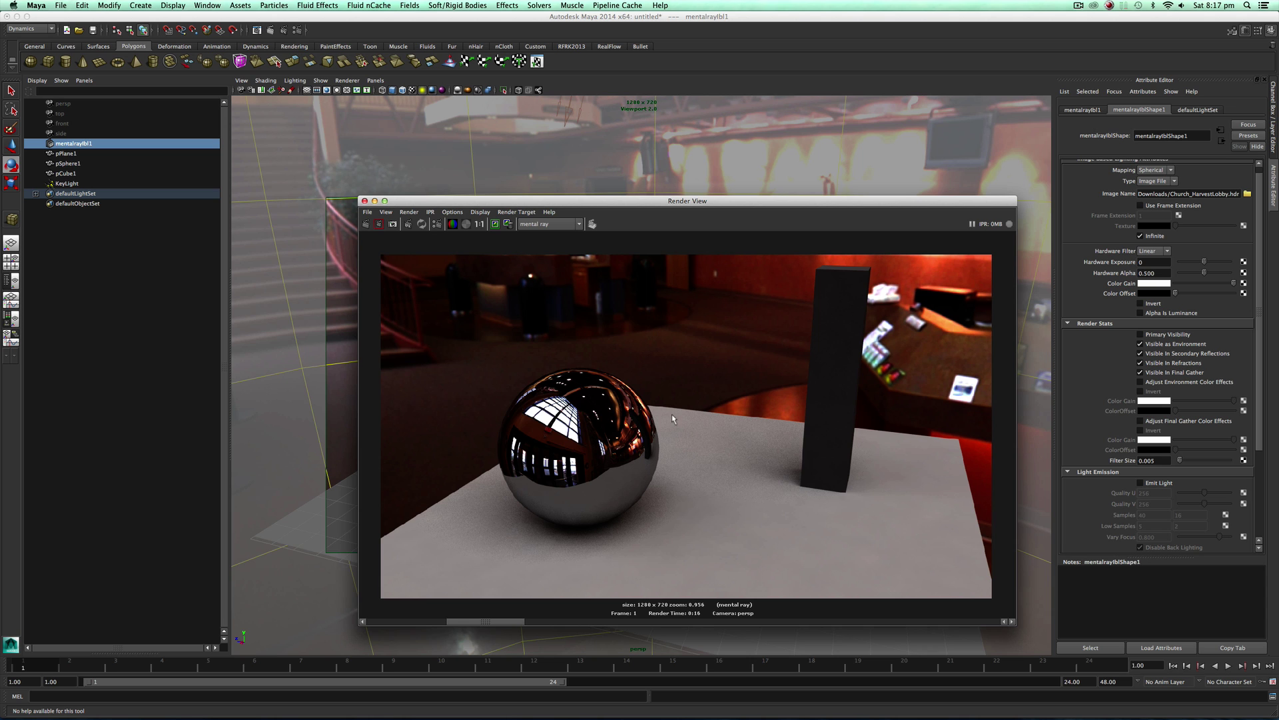
pyautogui.scroll(1, 626, 418)
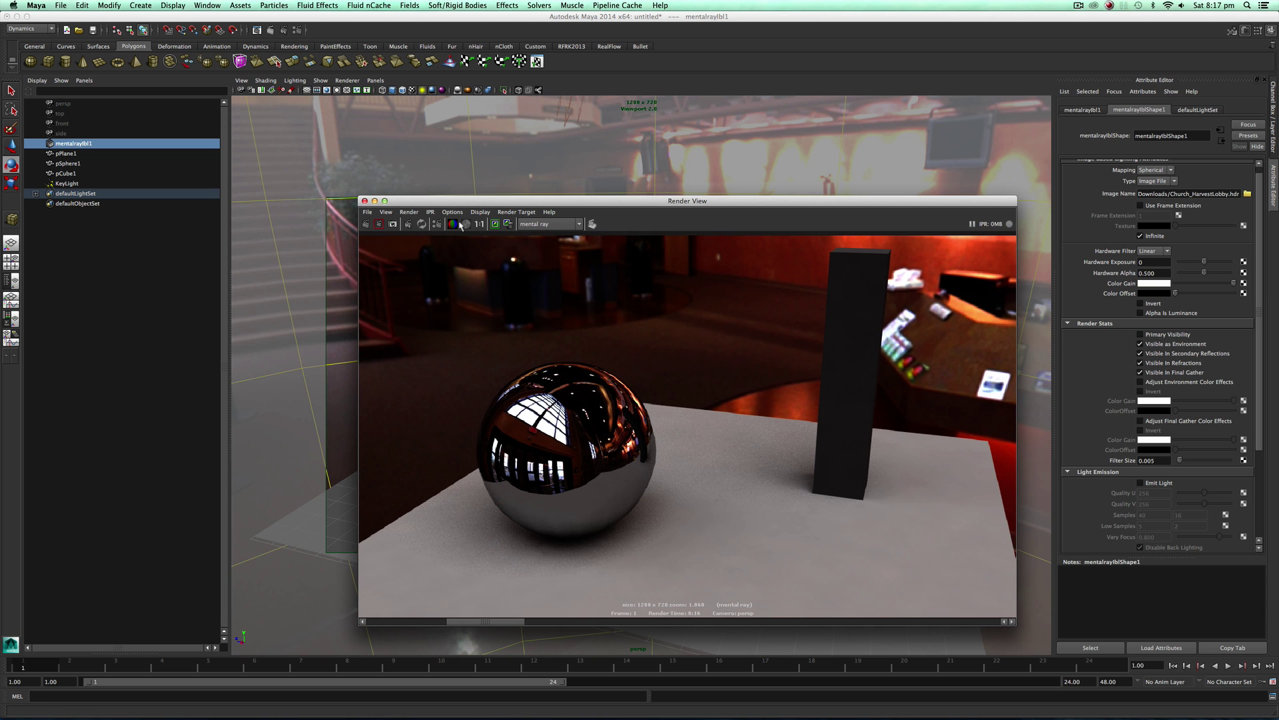
# Enlarge the render window and image, and bring up the stored render with the lobby background hidden.
pyautogui.moveTo(359, 197); pyautogui.dragTo(101, 83)
pyautogui.scroll(3, 343, 288)
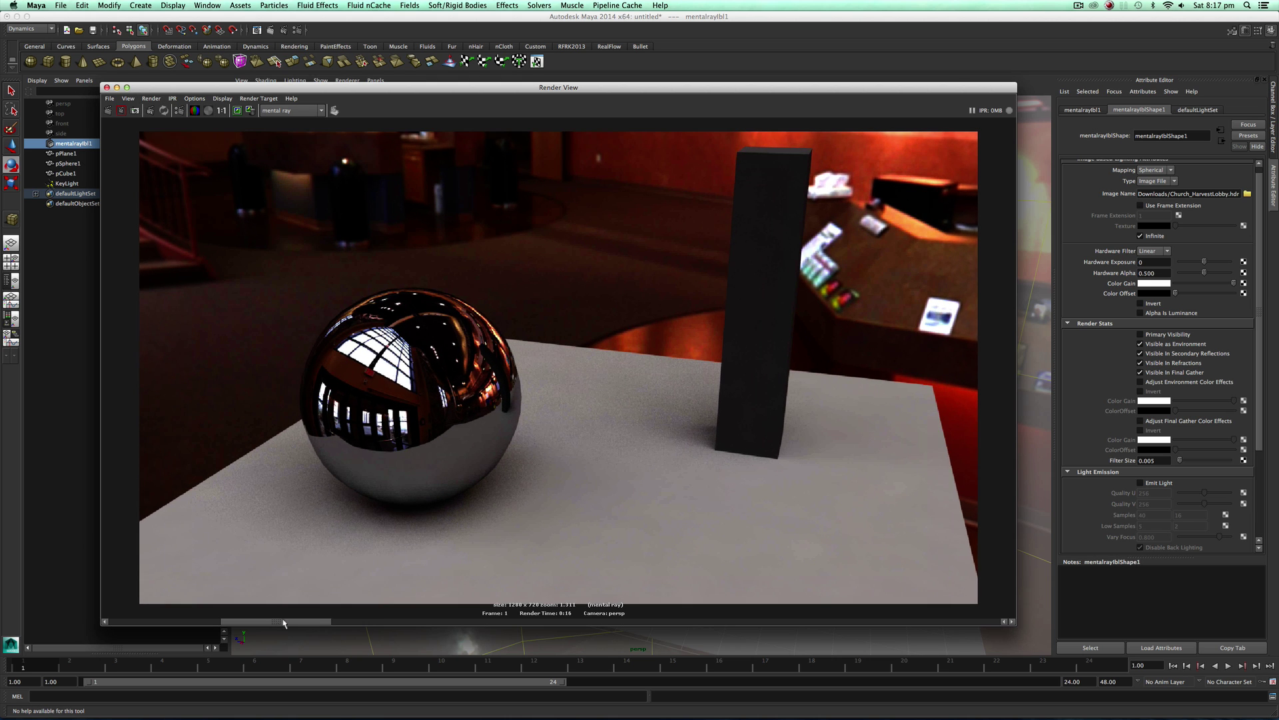
pyautogui.moveTo(283, 623); pyautogui.dragTo(103, 585)
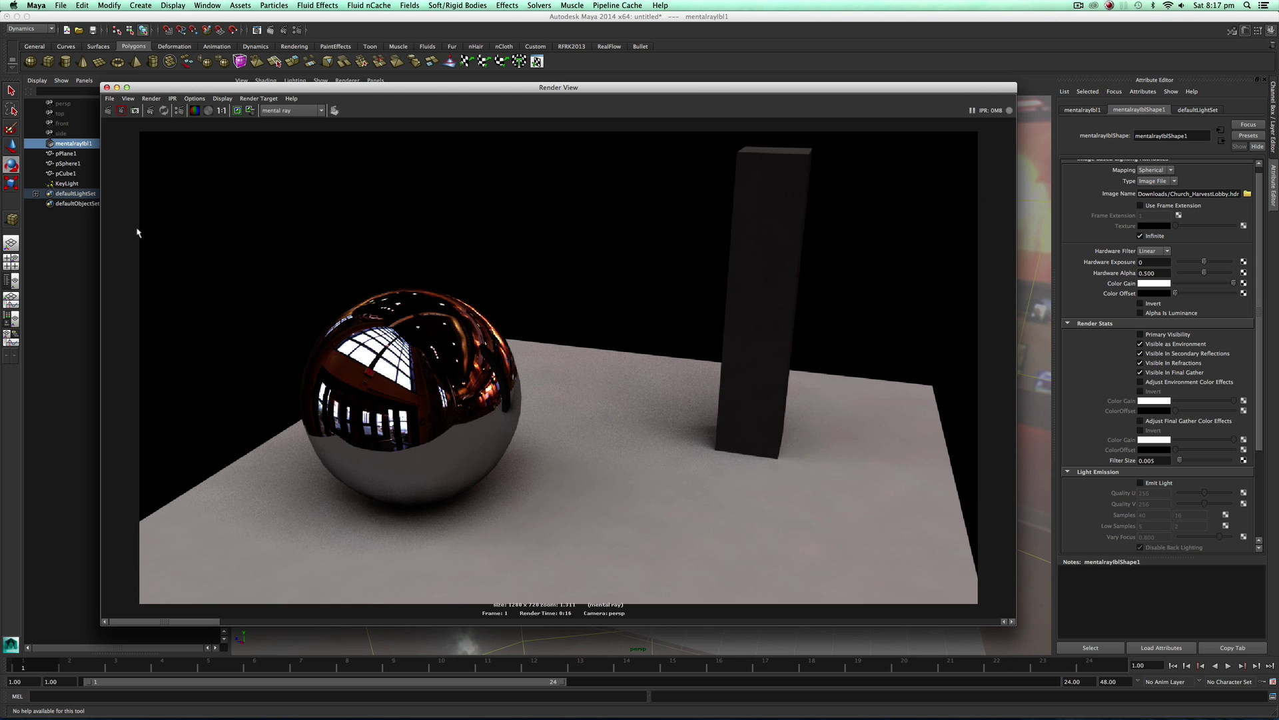